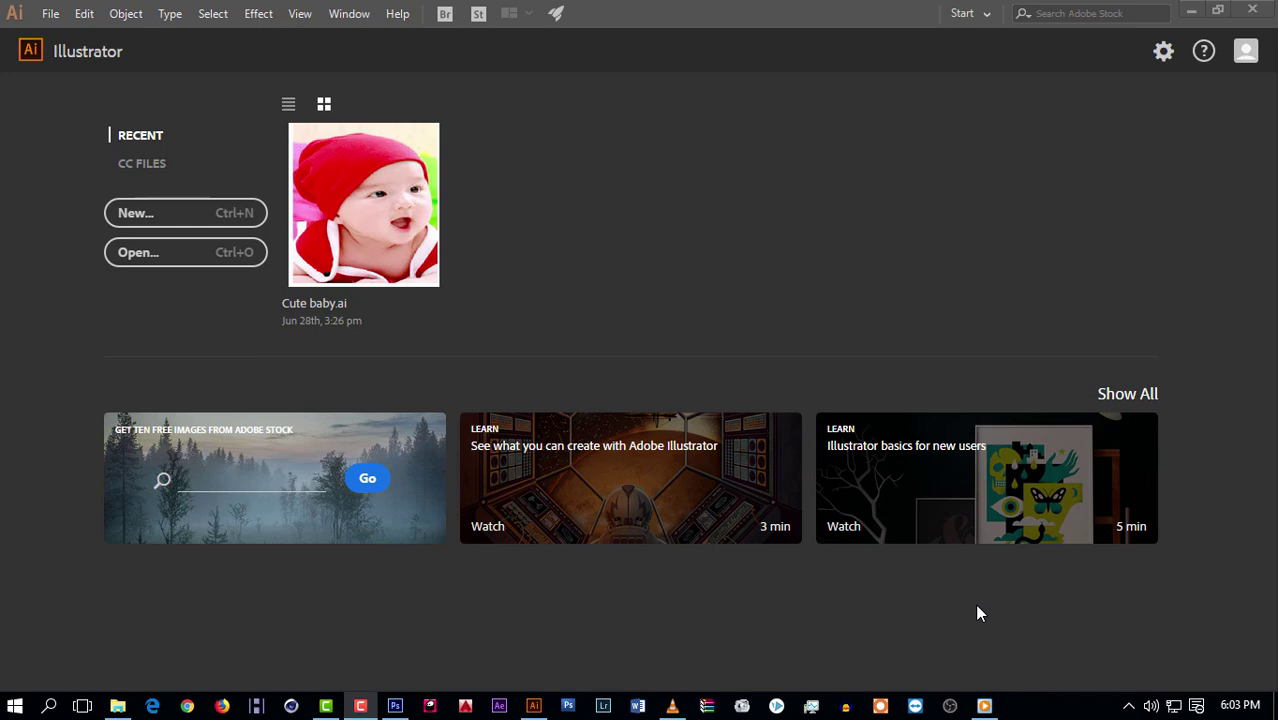
Step: Create a new RGB document at 1024 × 720 pixels
left_click(233, 218)
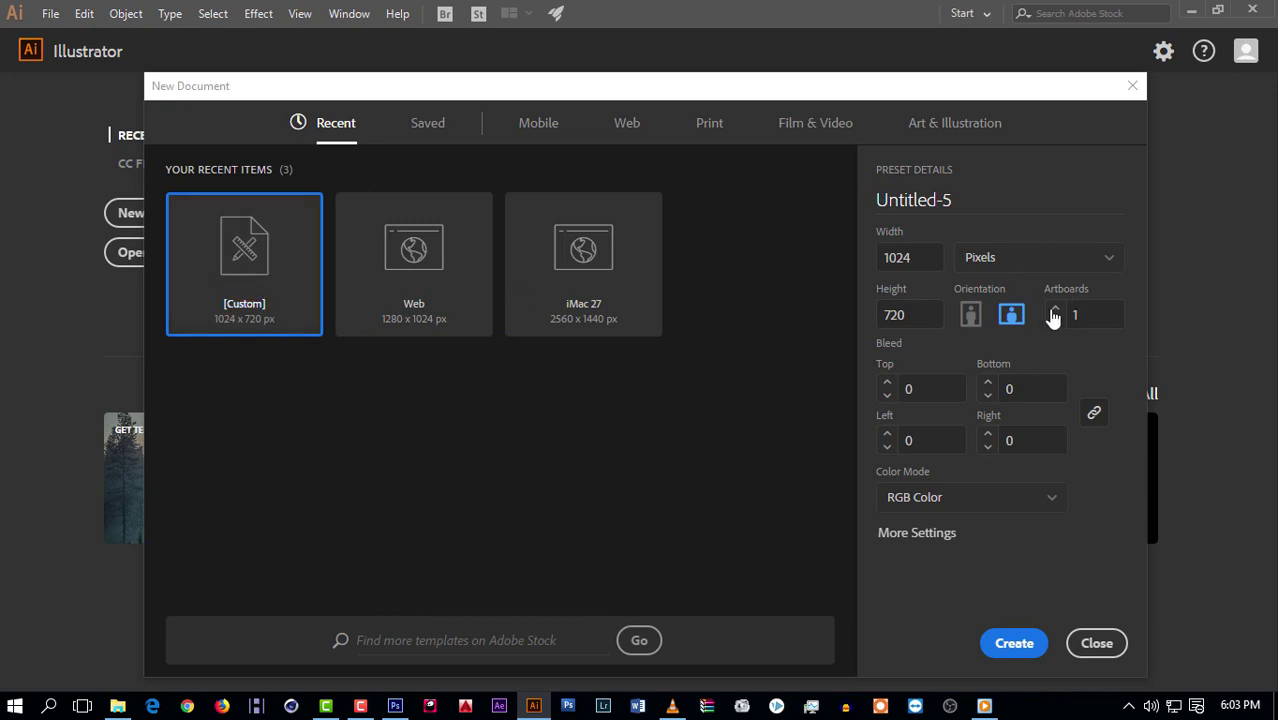
left_click(913, 257)
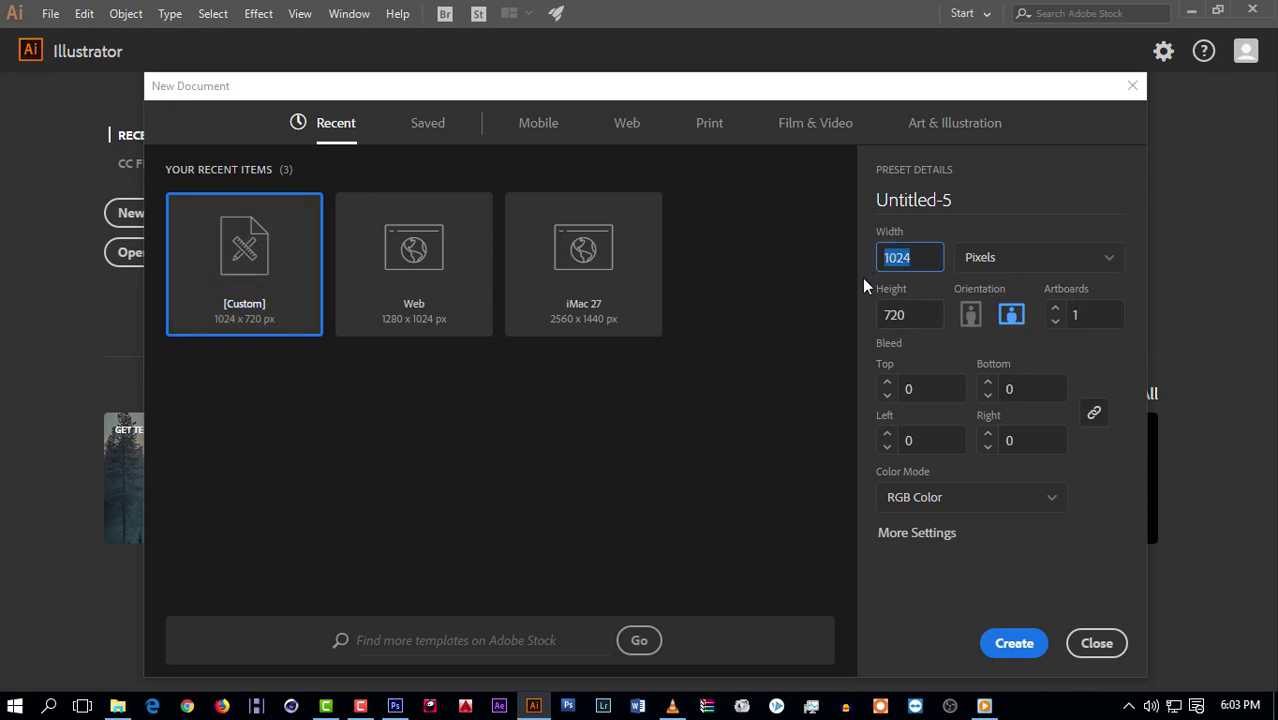
left_click(911, 318)
left_click(1016, 645)
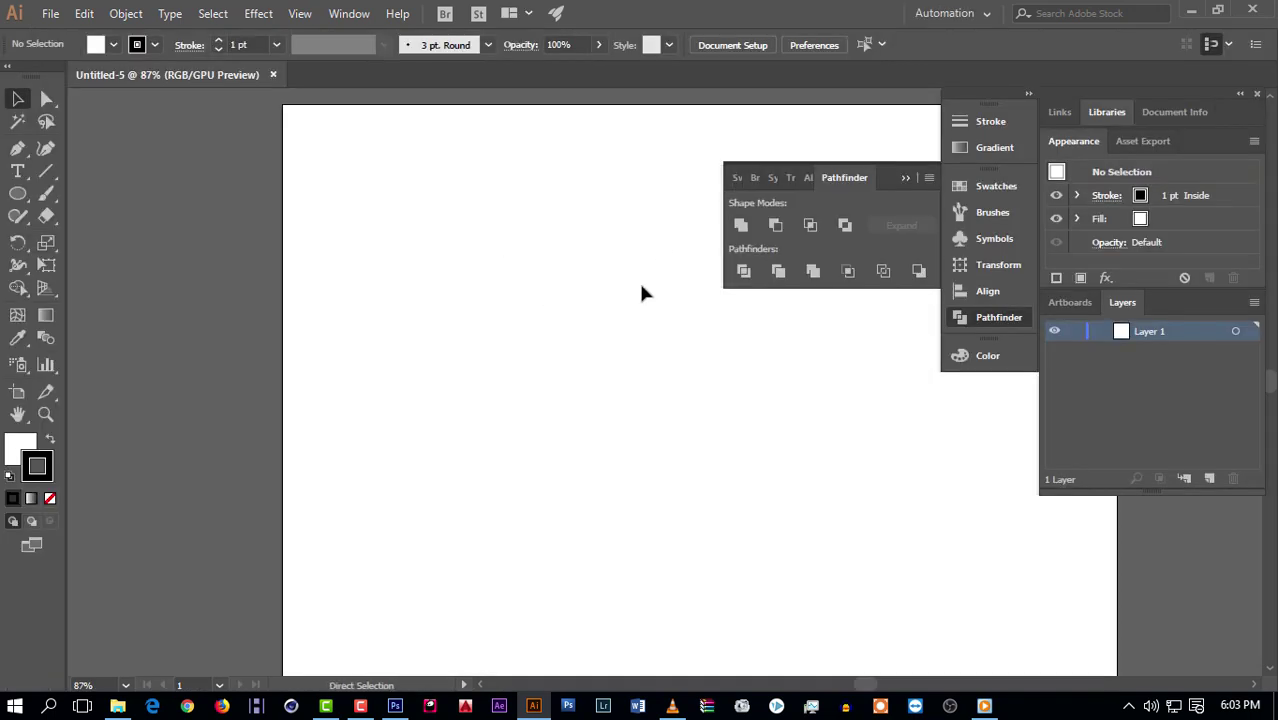
Step: Collapse the Pathfinder panel and drag out a rough hexagon near the artboard's top-left
key("ctrl+minus")
left_click_drag(636, 293, 519, 297)
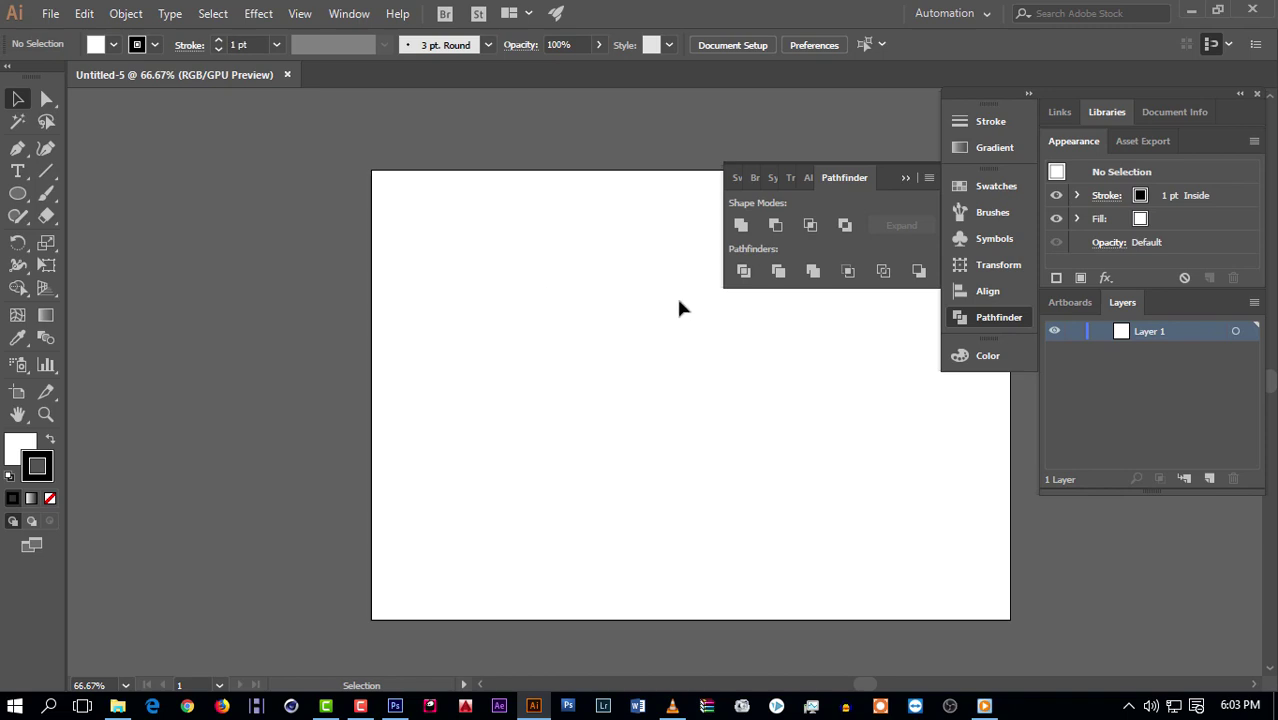
left_click_drag(866, 684, 884, 686)
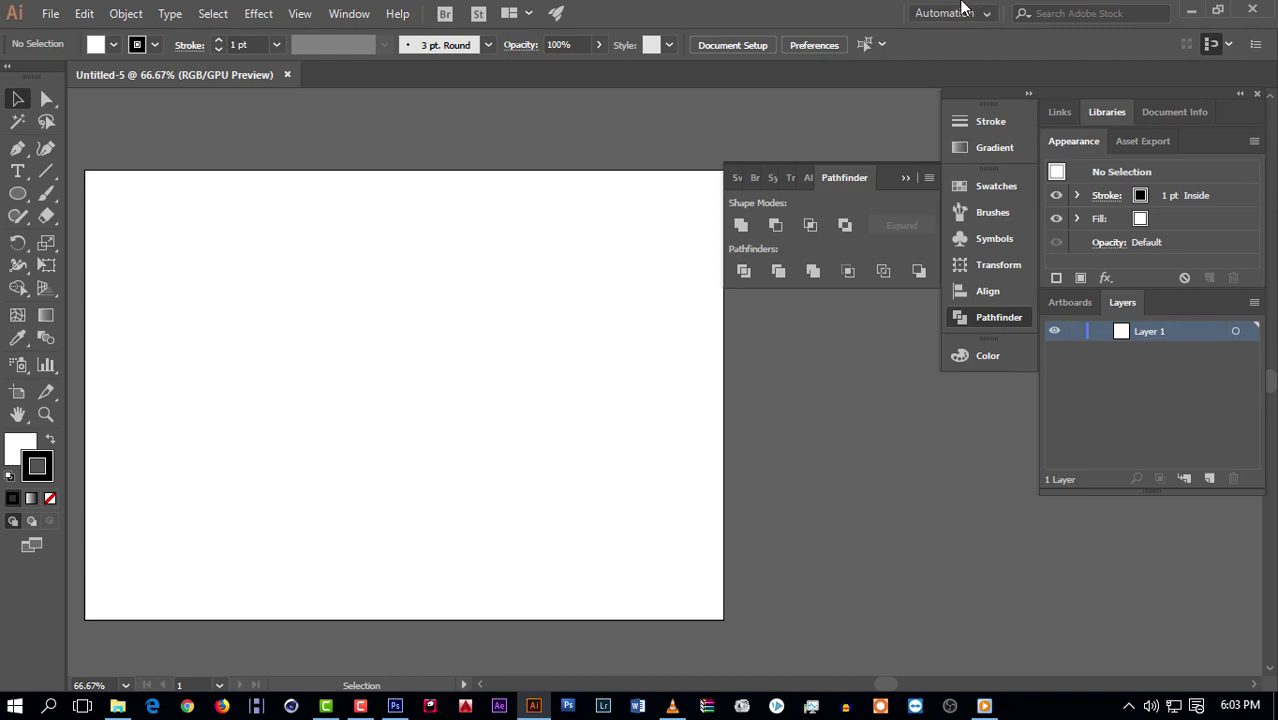
left_click(905, 178)
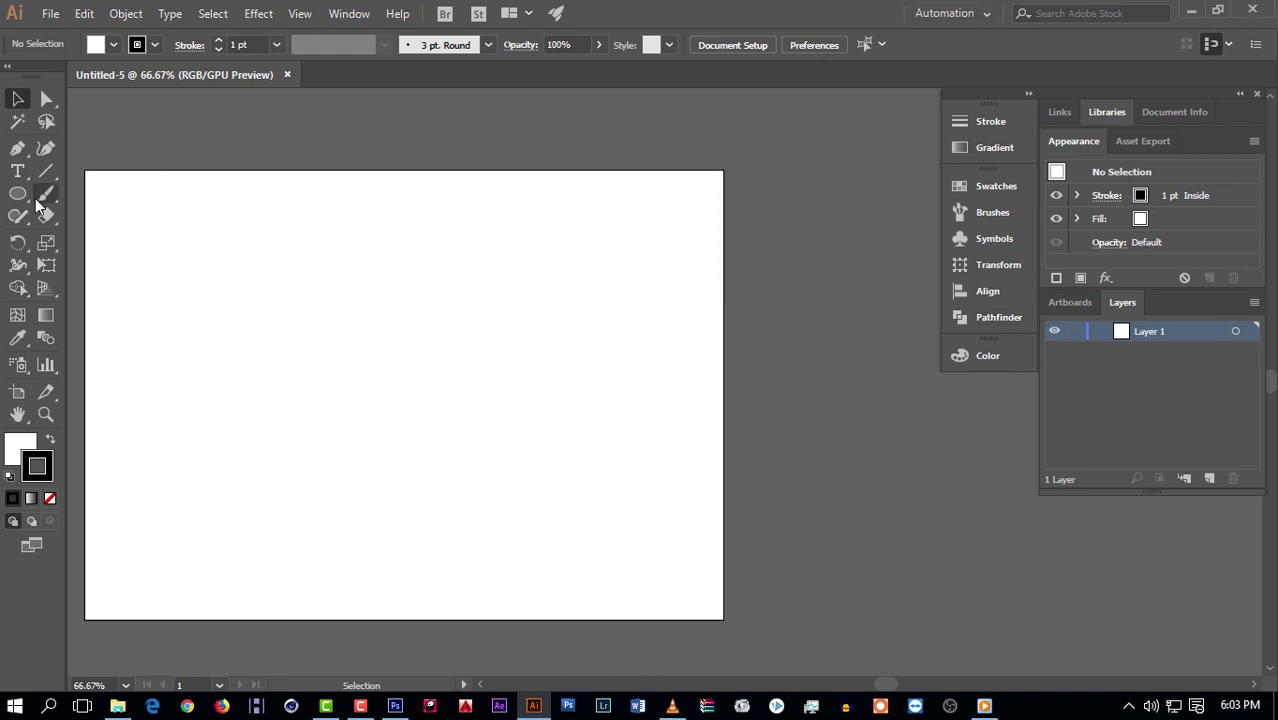
left_click_drag(20, 200, 85, 258)
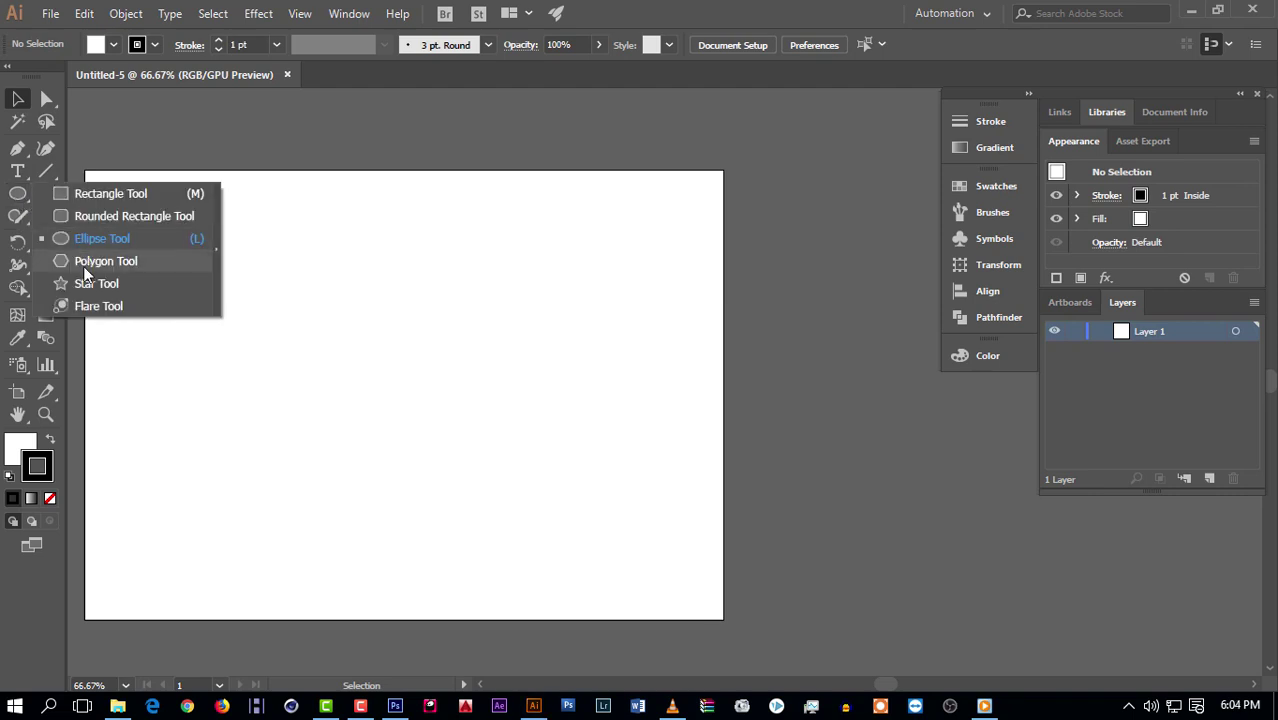
mouse_move(128, 205)
left_mouse_down()
mouse_move(157, 219)
mouse_move(148, 210)
left_mouse_up()
Step: Replace the rough hexagon with an exact polygon of 6 sides
key("ctrl+z")
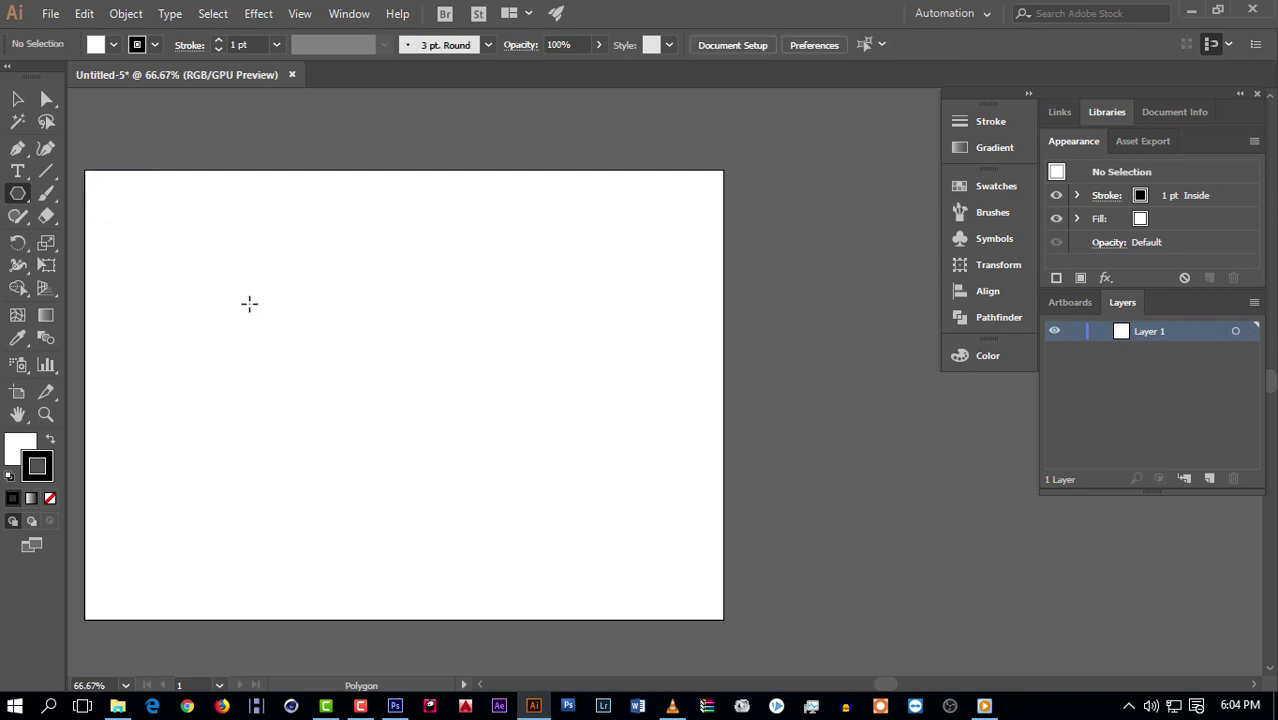
left_click(140, 218)
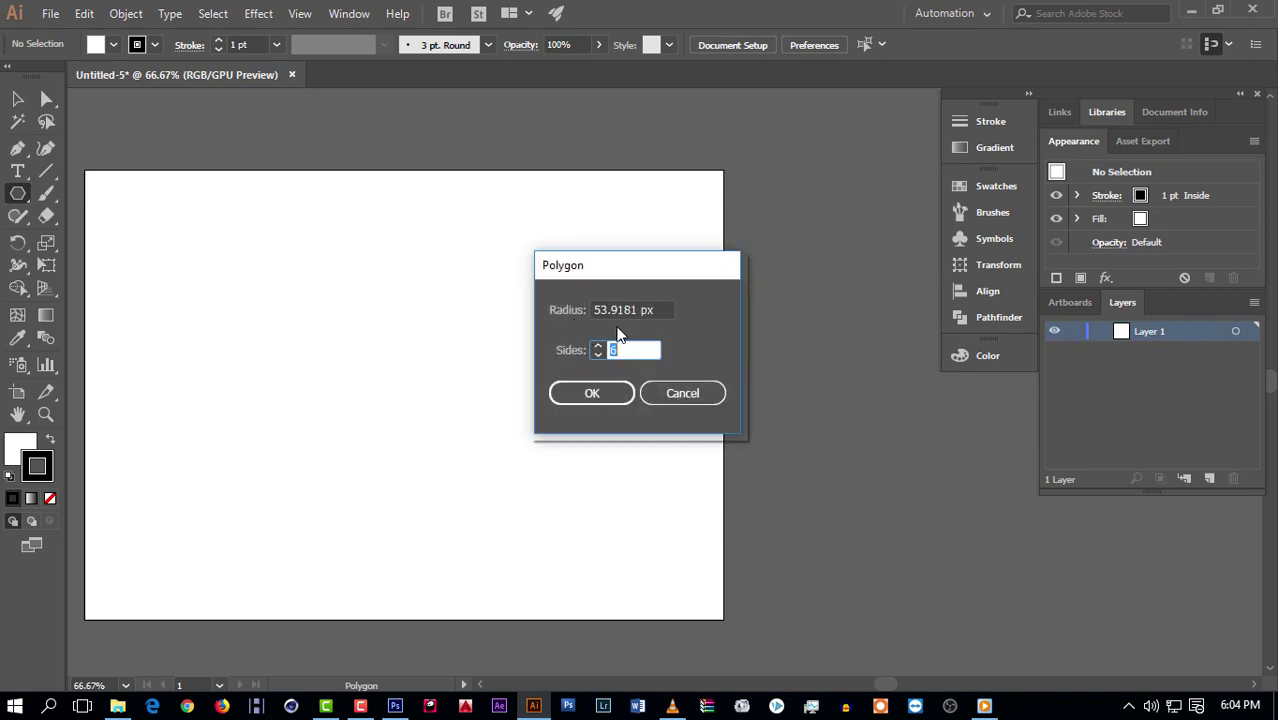
type("6")
left_click(592, 394)
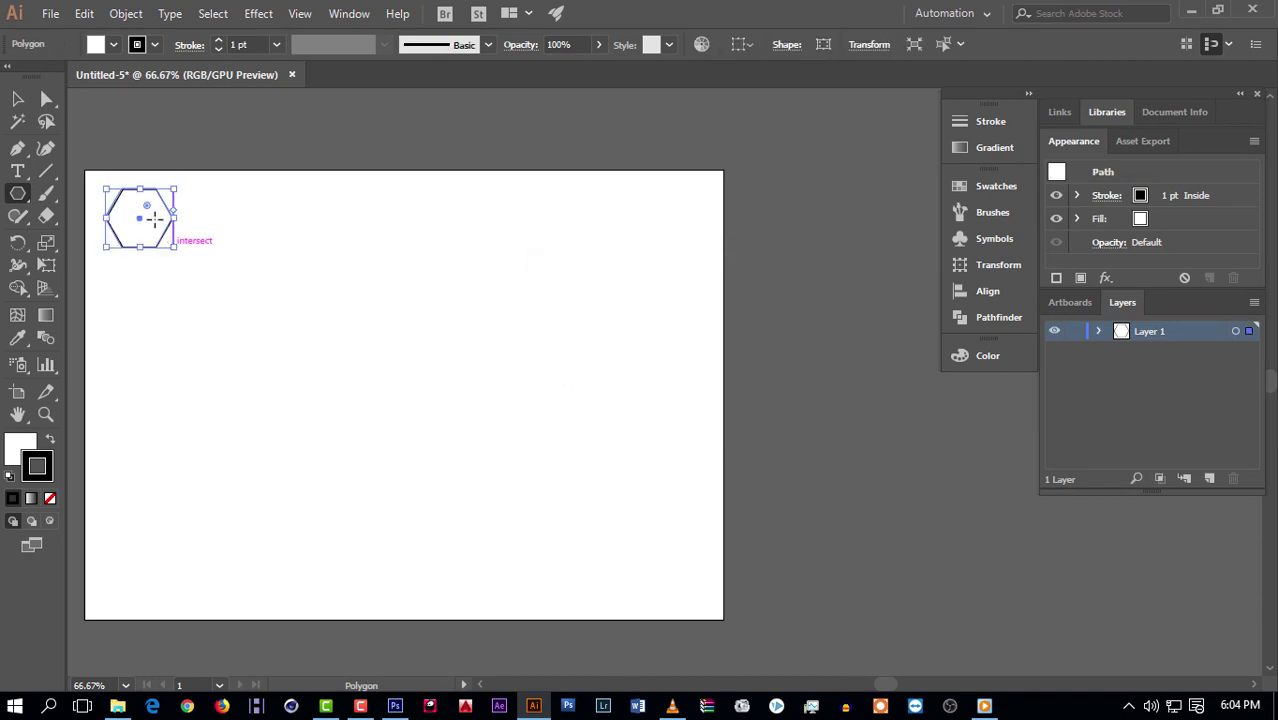
Step: Rotate the hexagon 30° so a point faces up
left_click(17, 242)
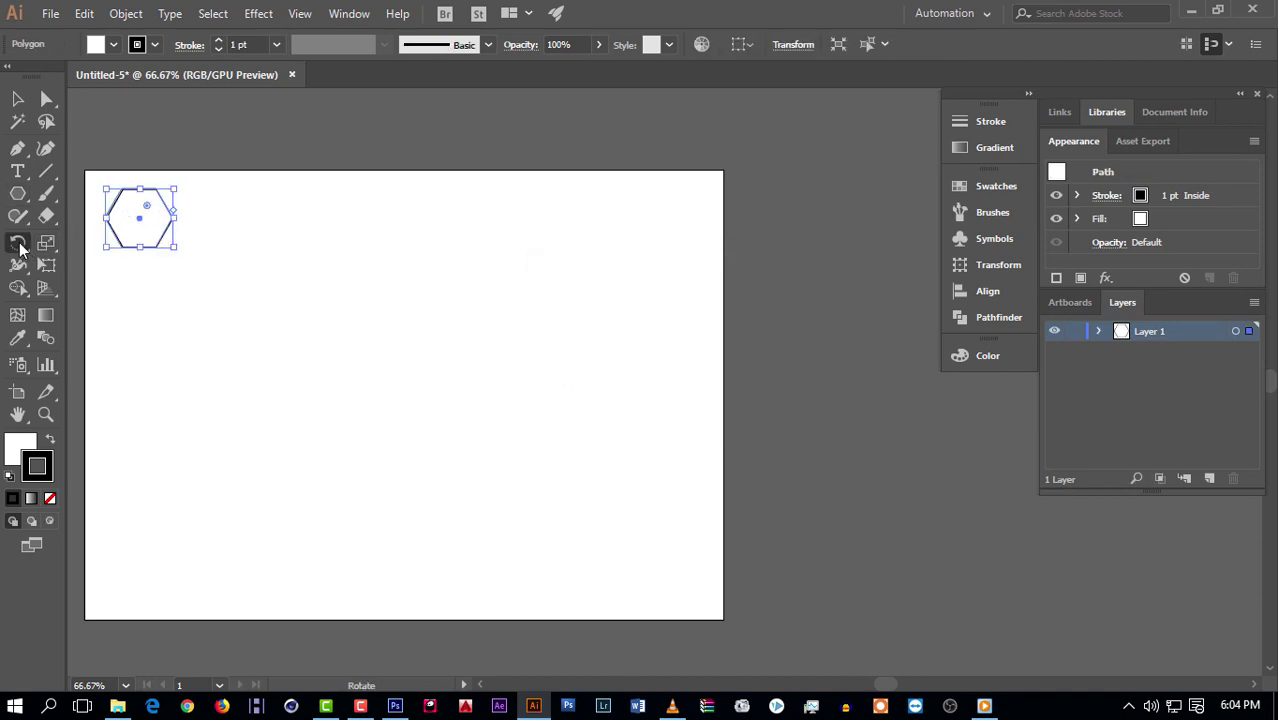
left_click(160, 237, "alt")
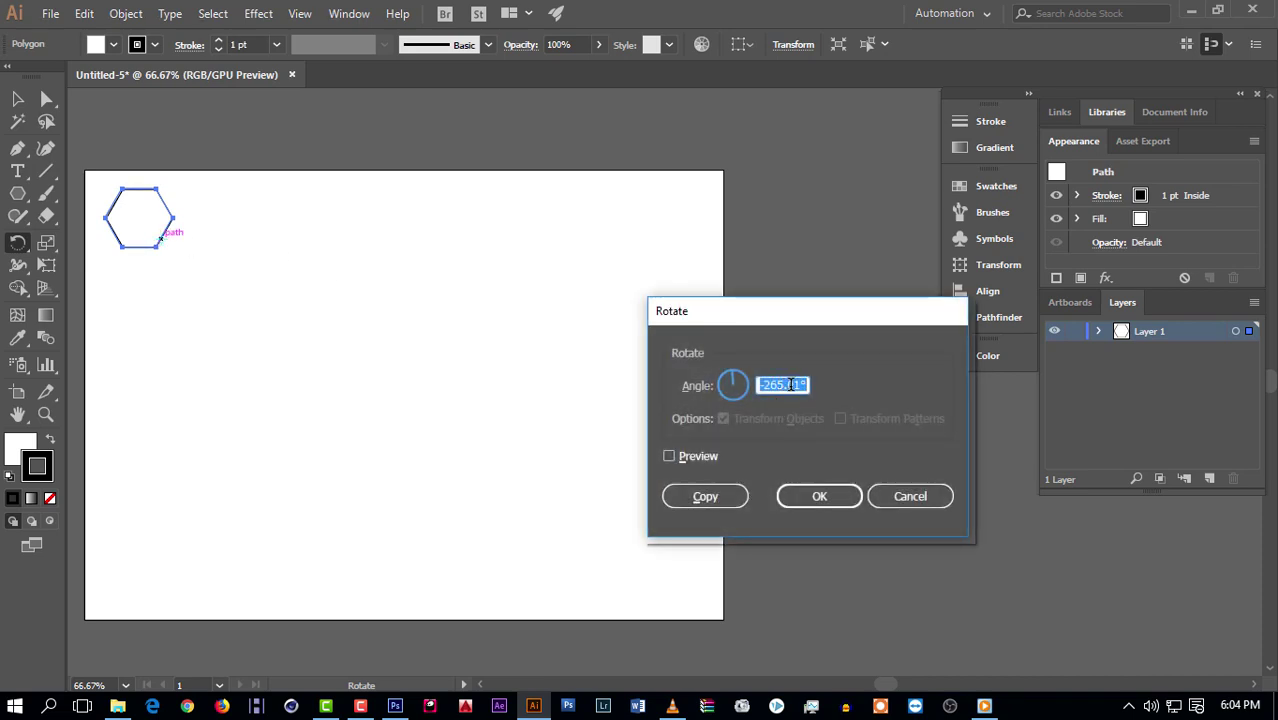
type("3")
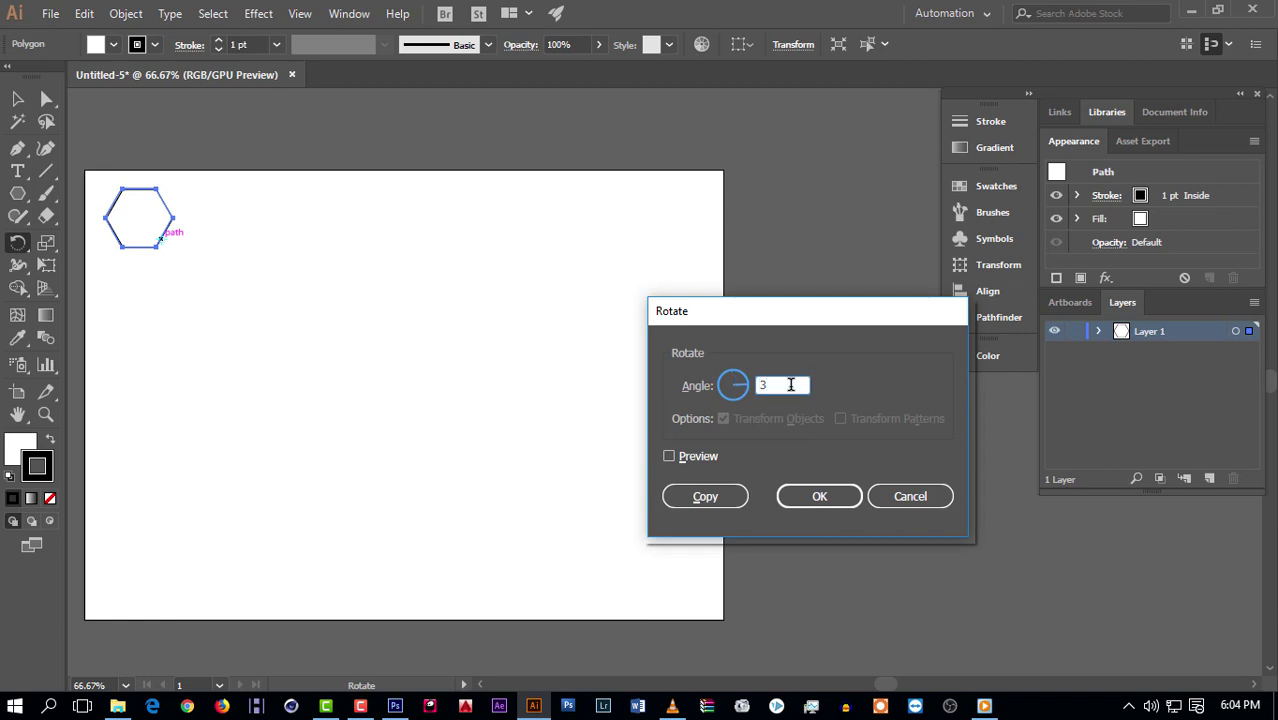
type("0")
left_click(668, 456)
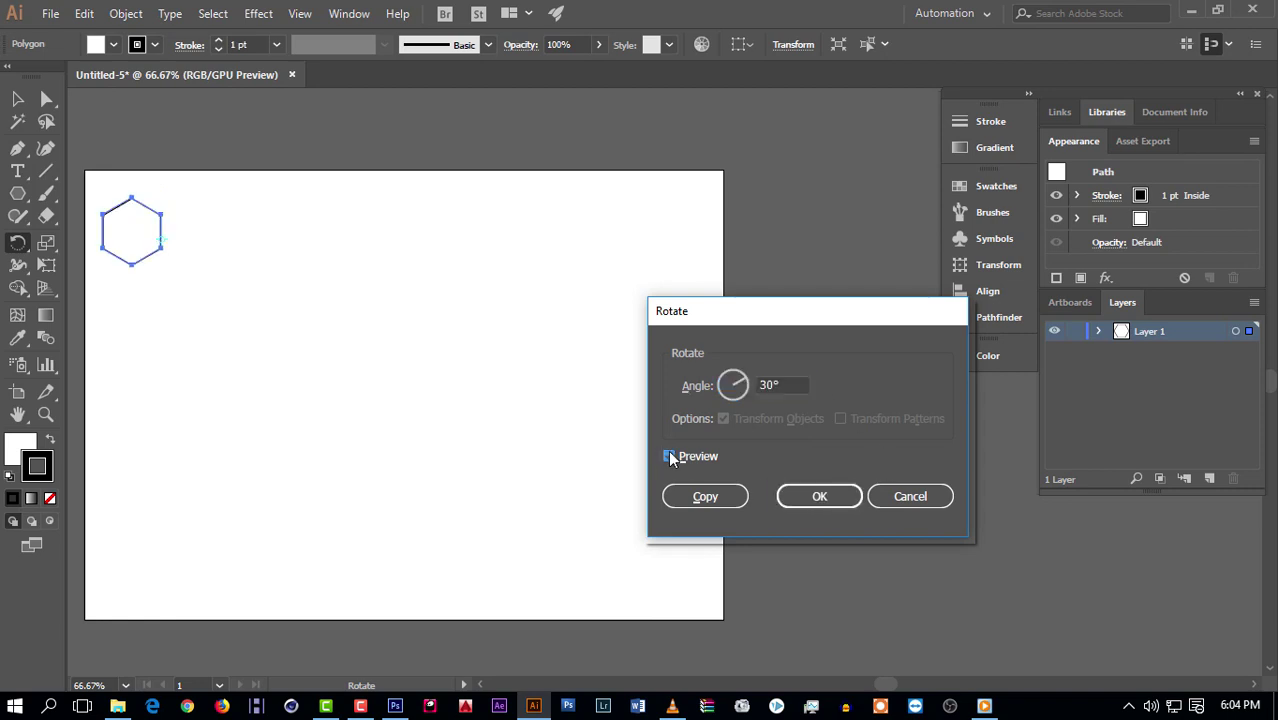
left_click(827, 500)
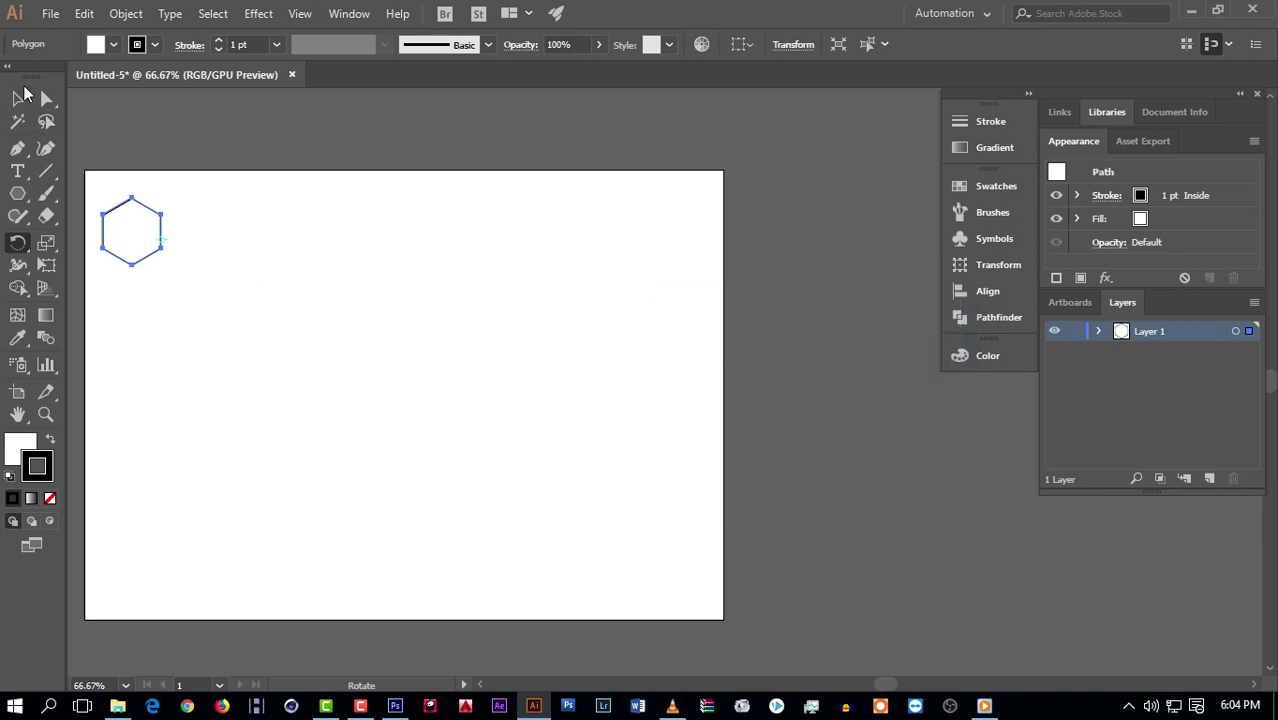
Step: Alt-drag a copy of the hexagon to the right so it touches the first
left_click(22, 101)
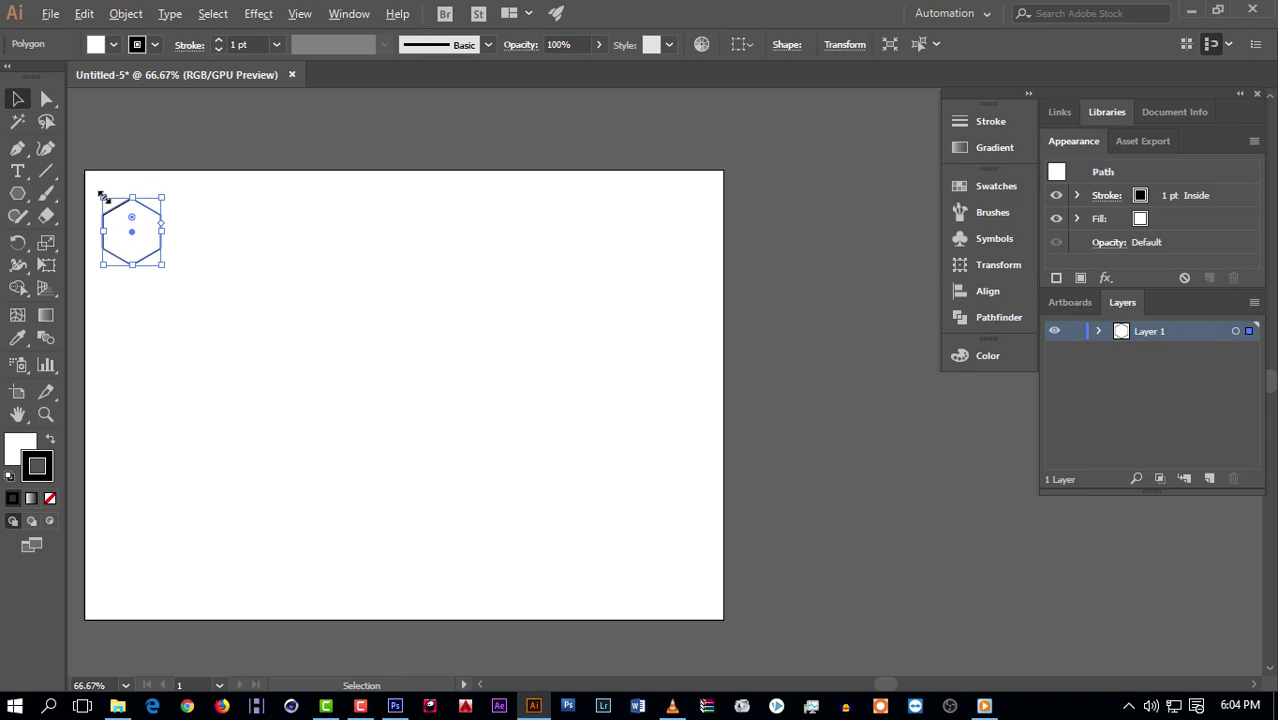
left_click_drag(103, 196, 112, 204)
left_click(236, 263)
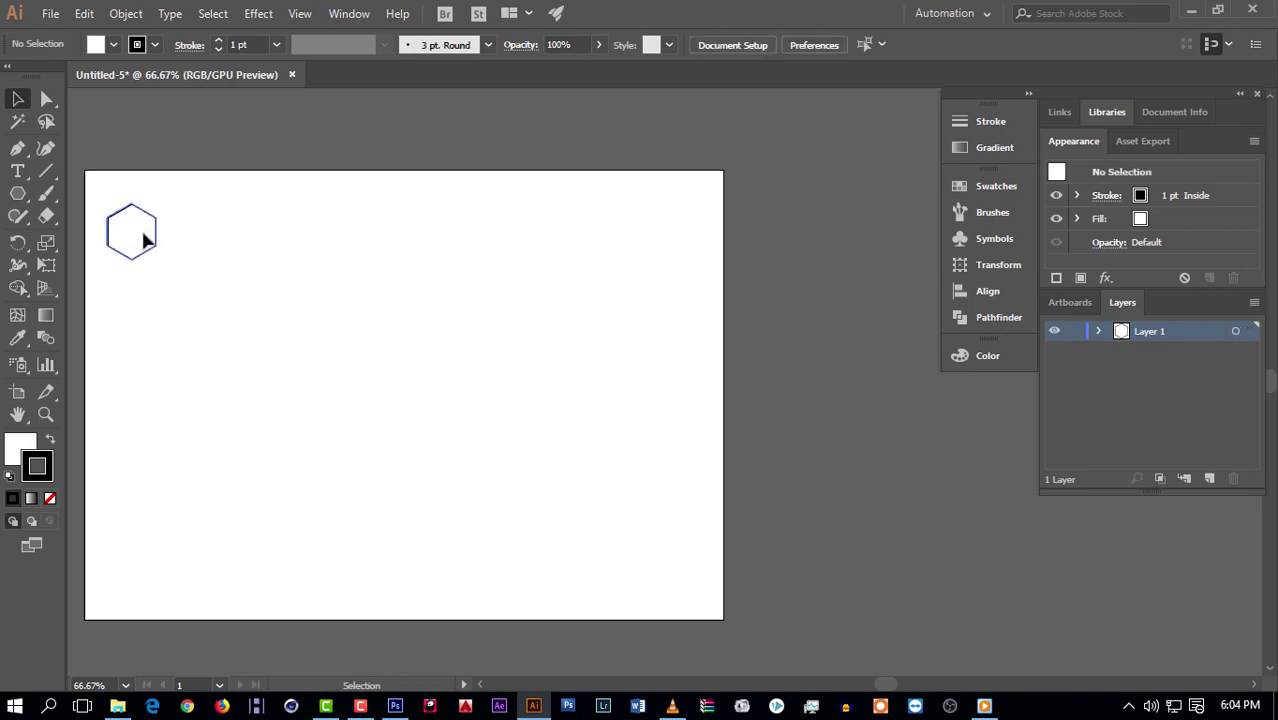
left_click(145, 240)
left_click_drag(143, 240, 196, 240)
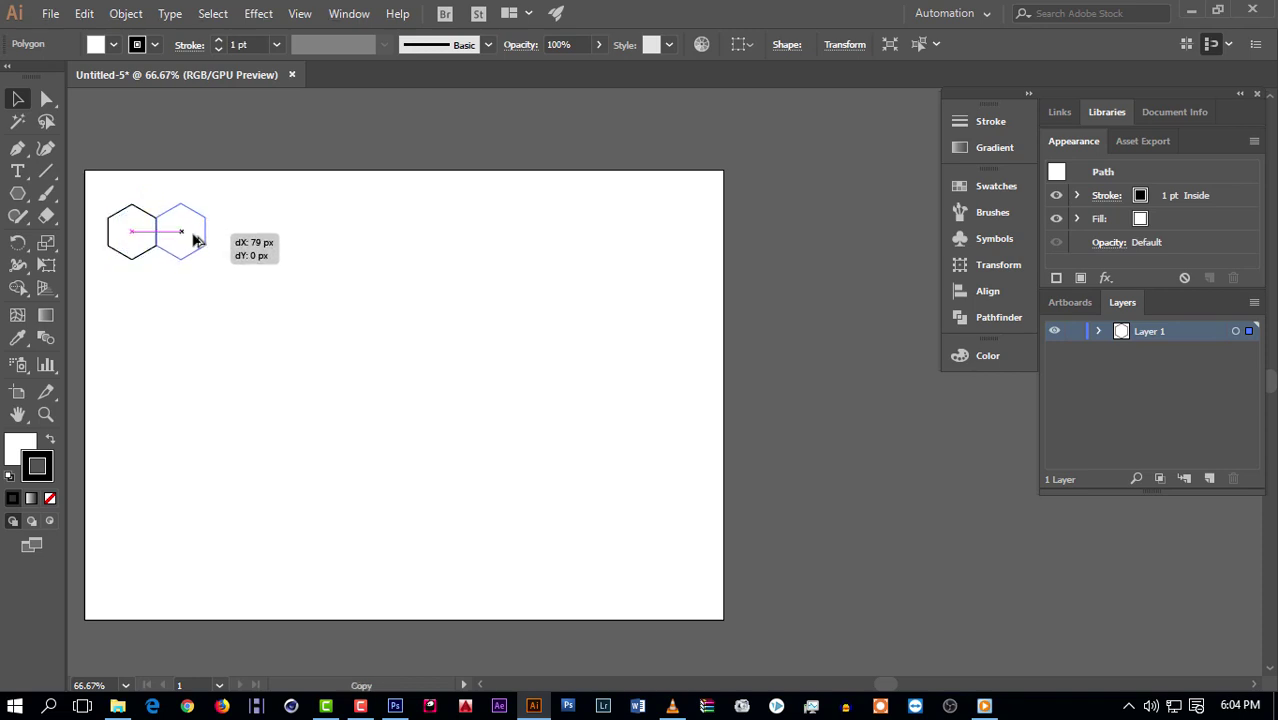
left_click_drag(196, 240, 196, 240)
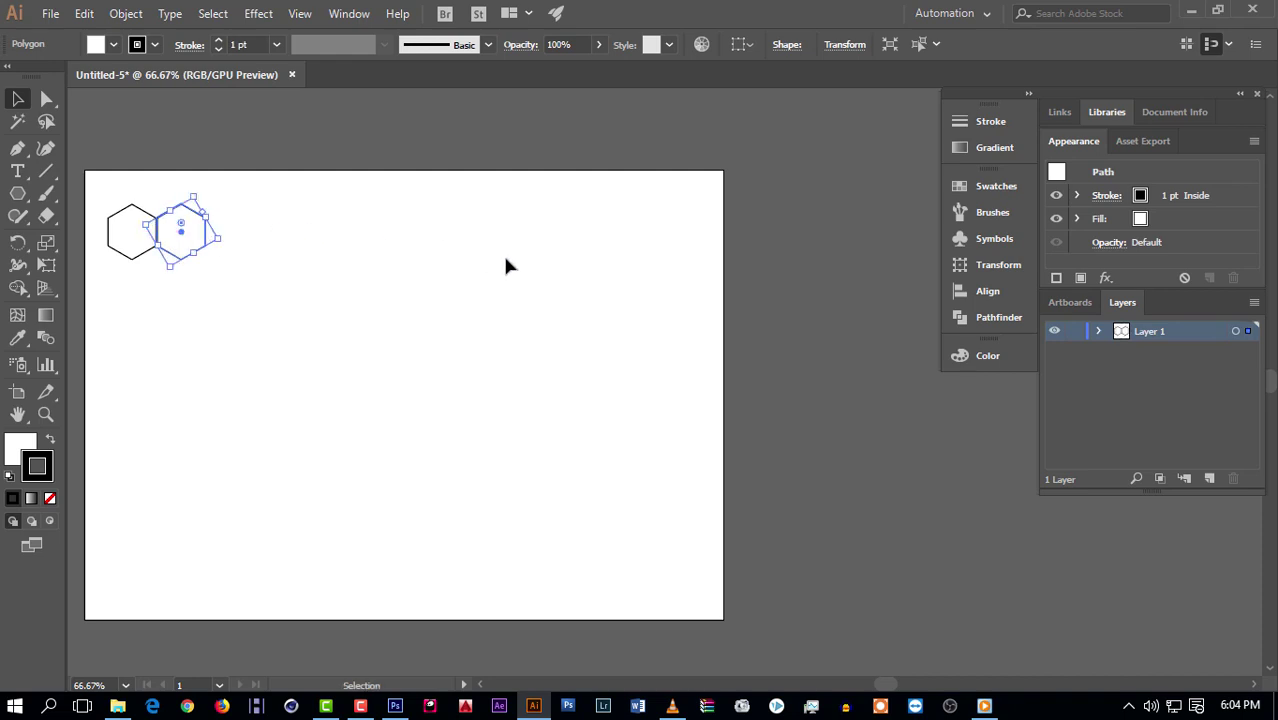
Step: Repeat the copy four times with Ctrl+D to extend the top row
key("ctrl+d")
key("ctrl+d")
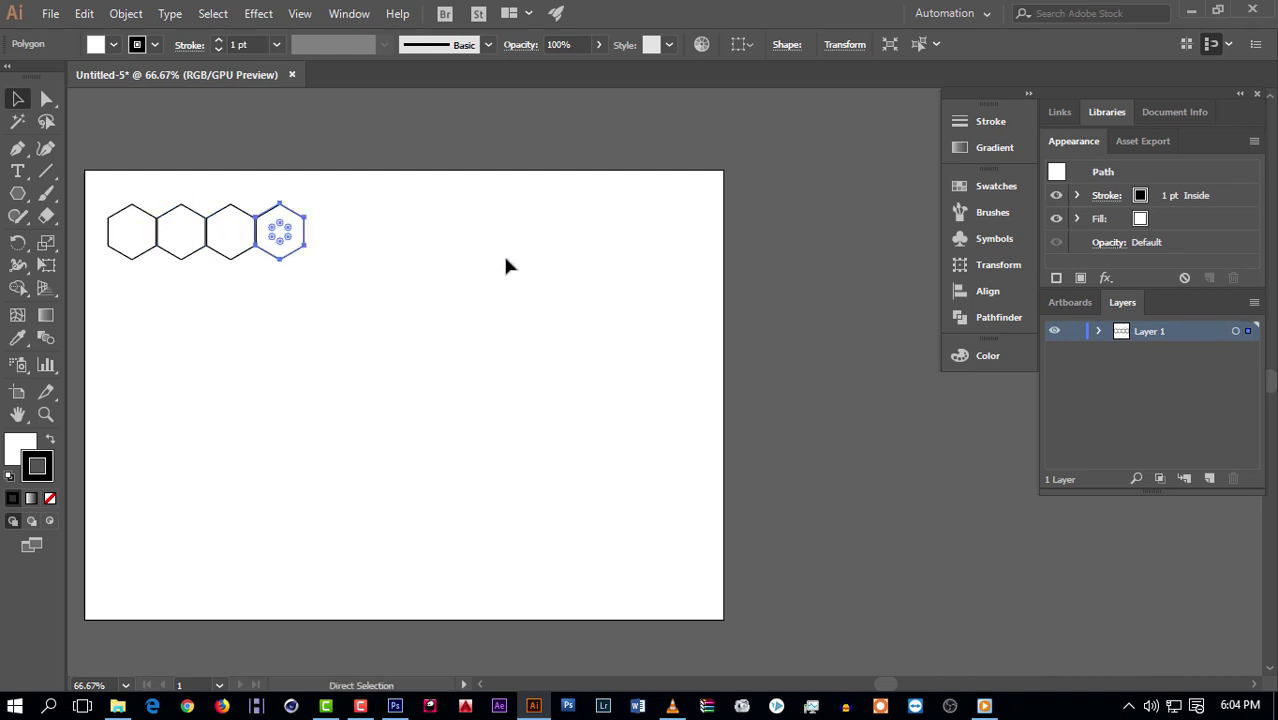
key("ctrl+d")
key("ctrl+d")
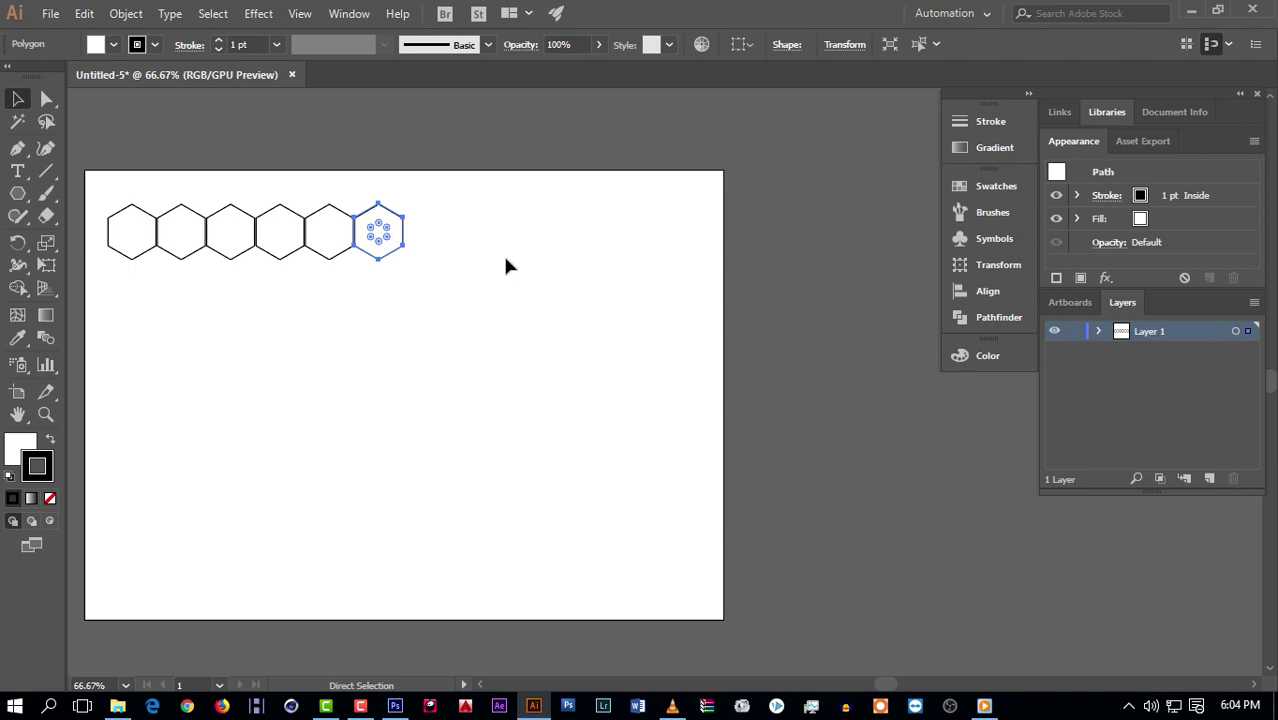
key("ctrl+d")
key("ctrl+d")
key("ctrl+d")
key("ctrl+d")
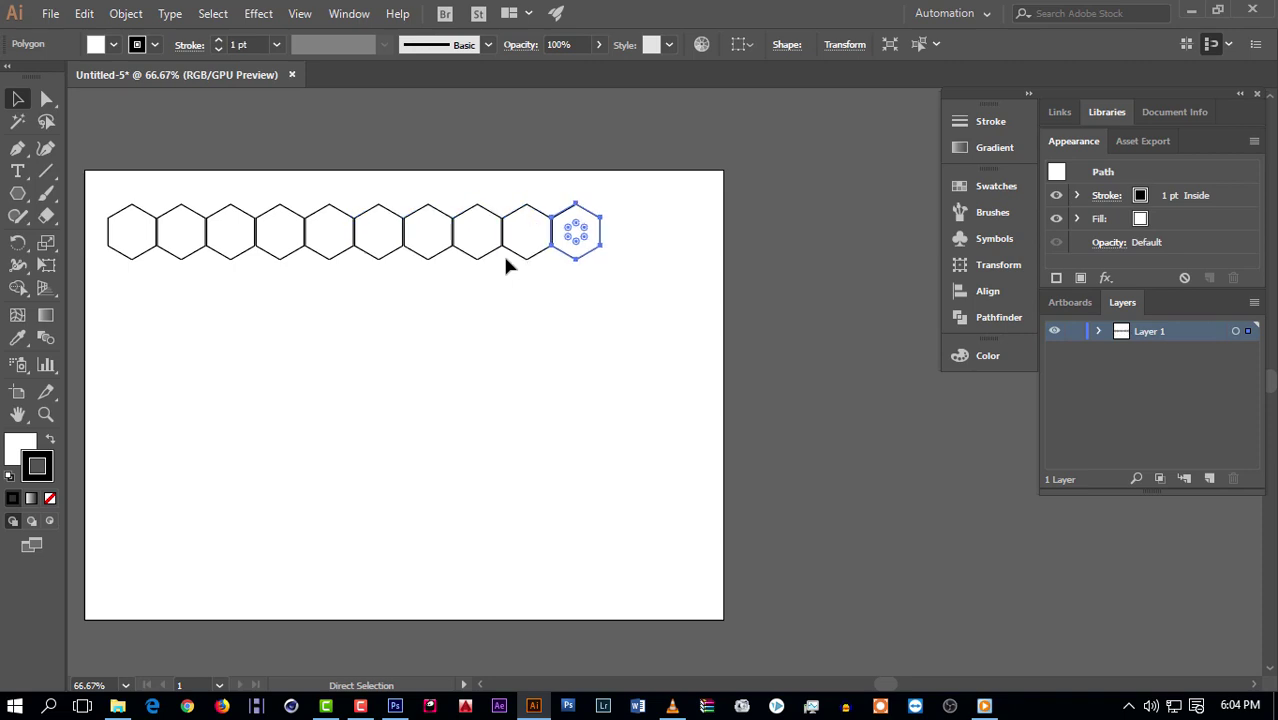
key("ctrl+d")
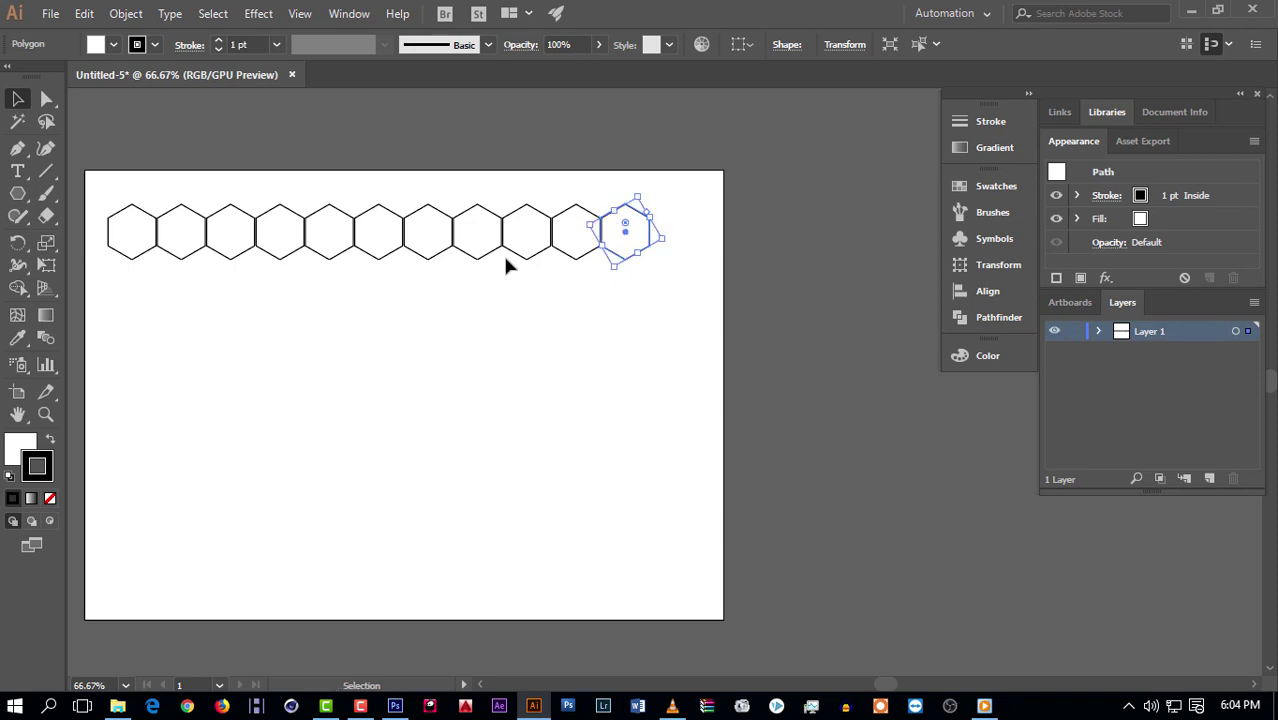
Step: Copy the first hexagon down into the second-row position, undoing the misplaced extra copies
left_click(351, 364)
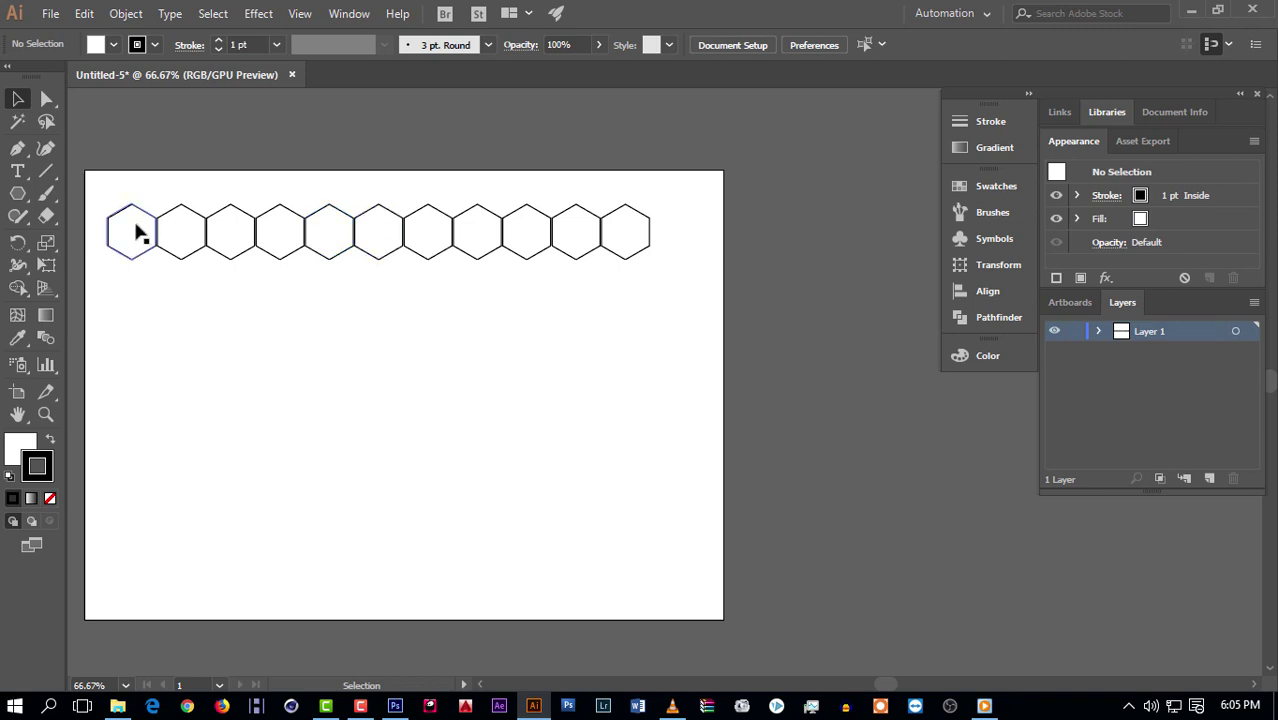
left_click_drag(136, 224, 164, 273)
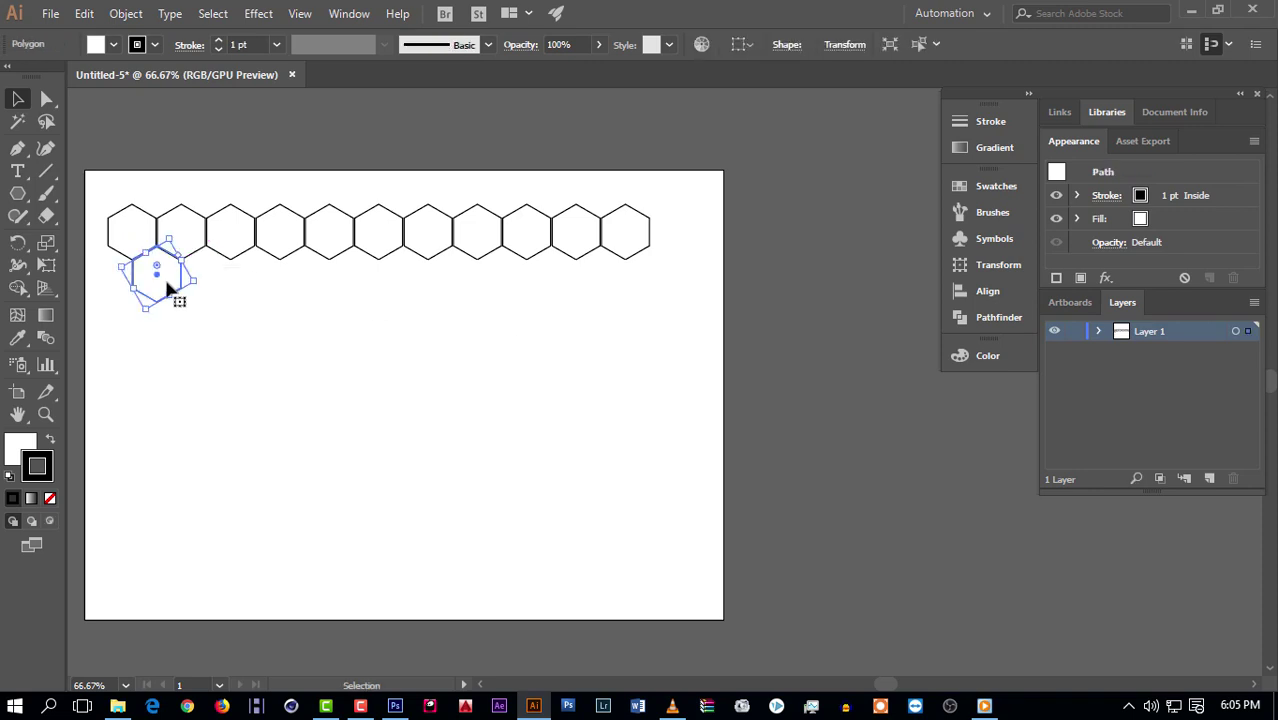
left_click_drag(161, 283, 212, 279)
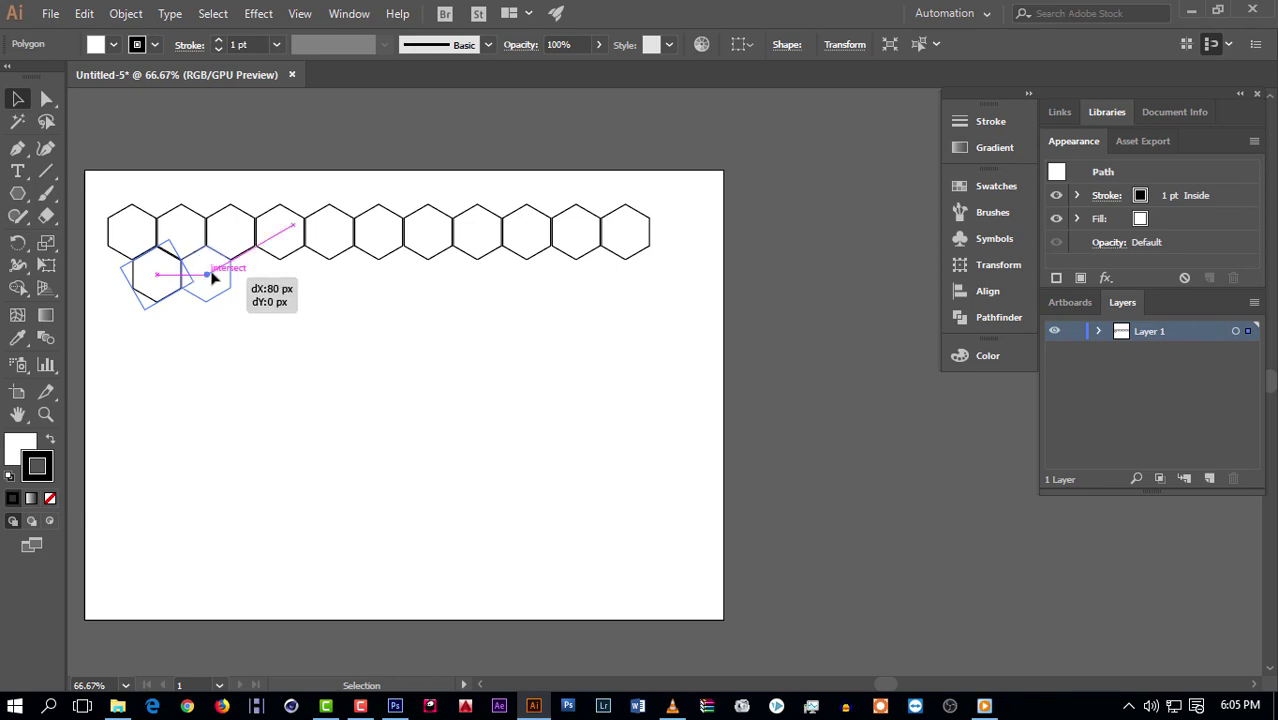
left_click_drag(212, 279, 212, 279)
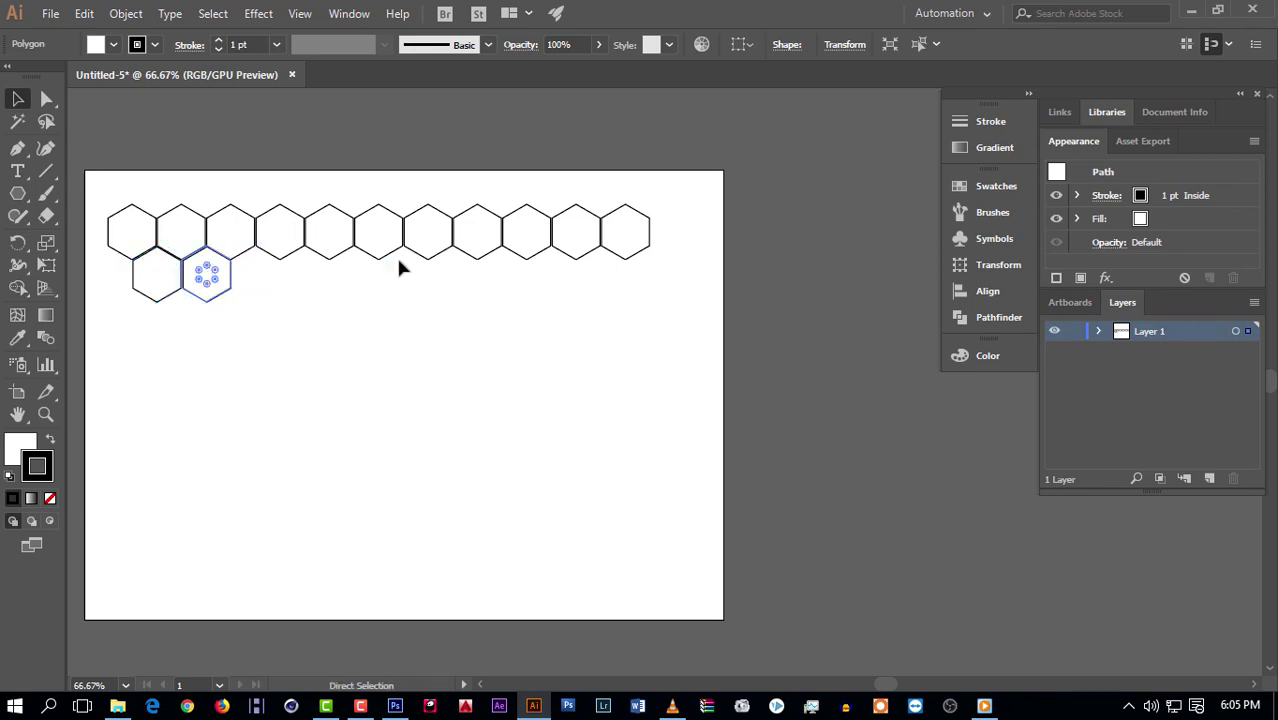
key("ctrl+d")
key("ctrl+d")
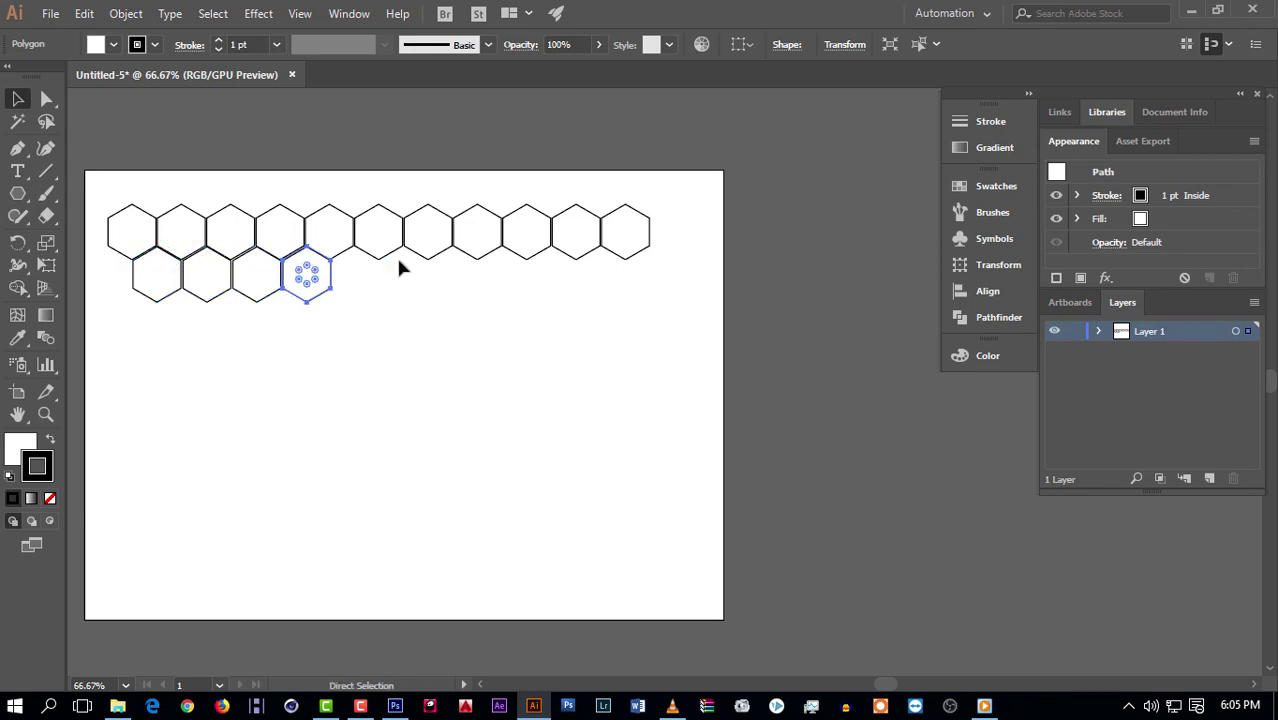
key("ctrl+d")
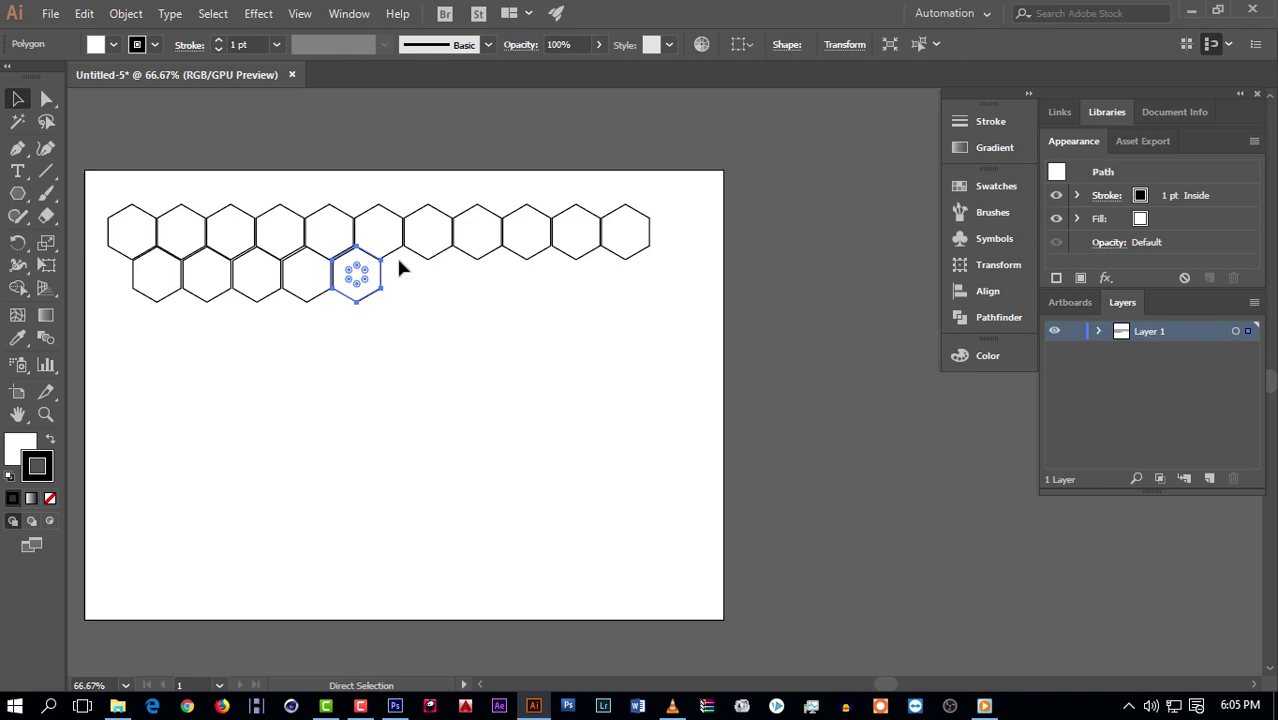
key("ctrl+z")
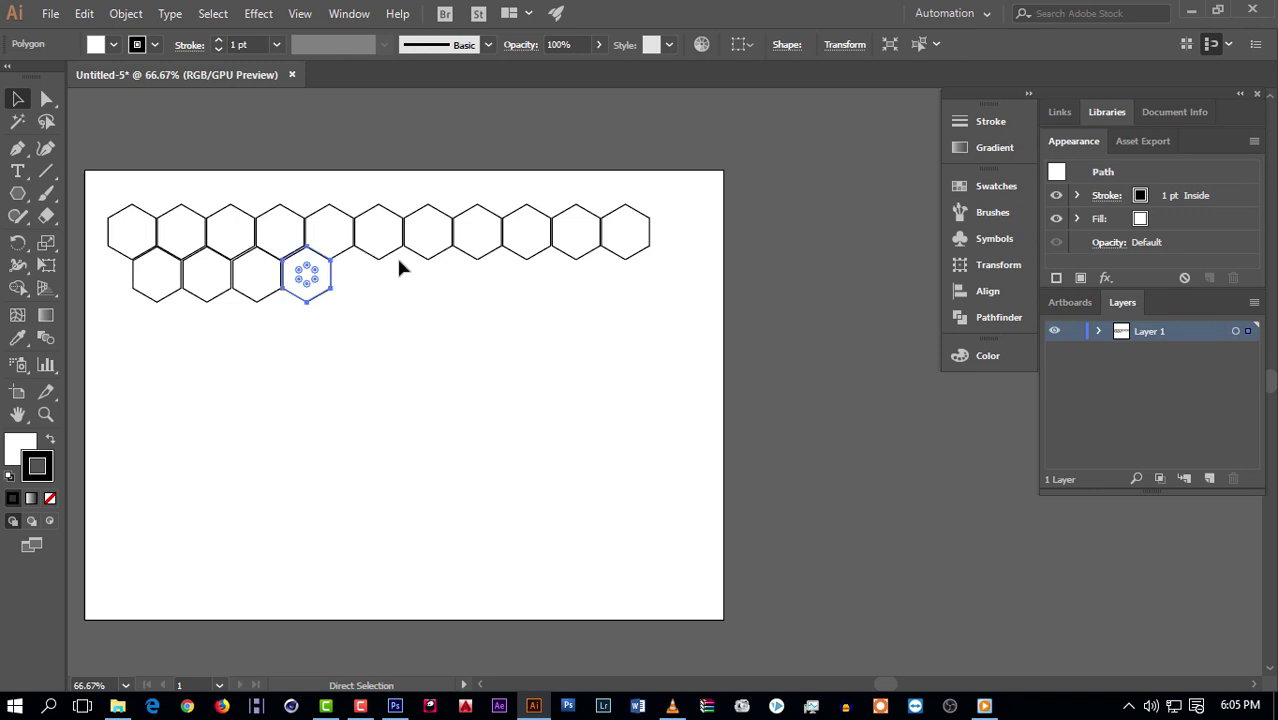
key("ctrl+z")
key("ctrl+z")
key("ctrl+z")
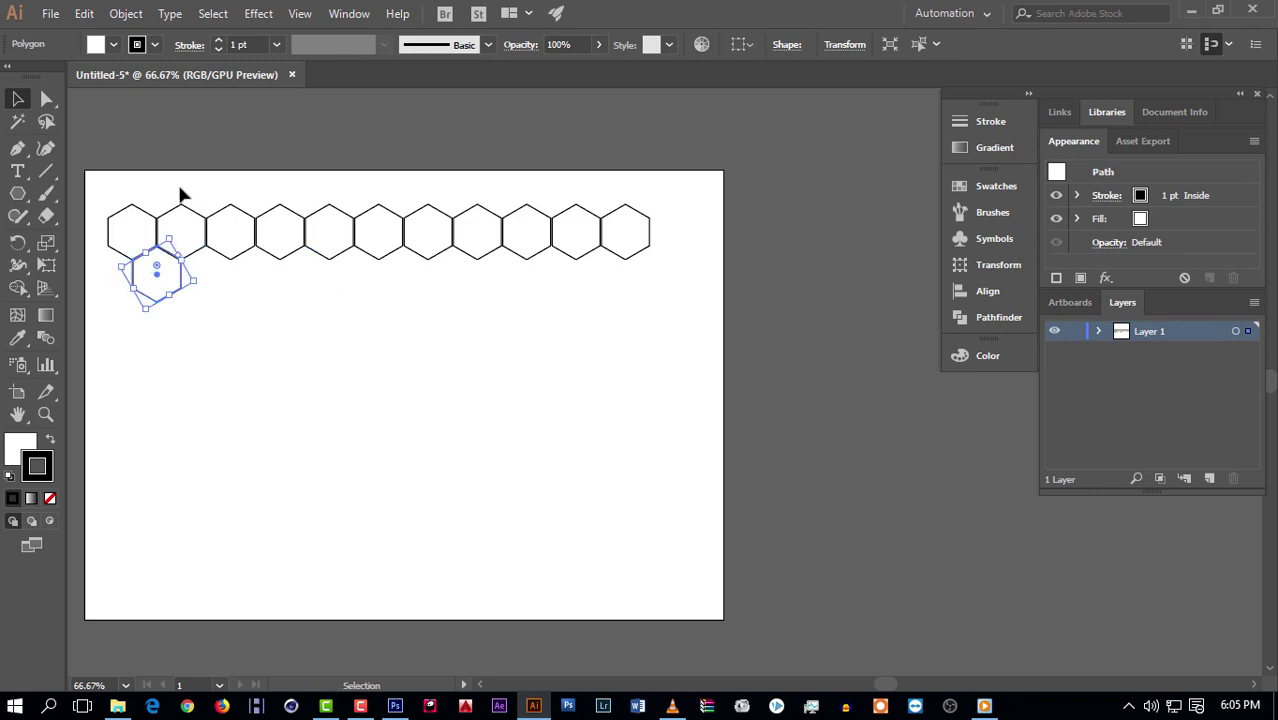
Step: Copy the lower hexagon 79 px right and repeat it to fill the second row
left_click(239, 307)
left_click(165, 285)
left_click_drag(165, 285, 215, 285)
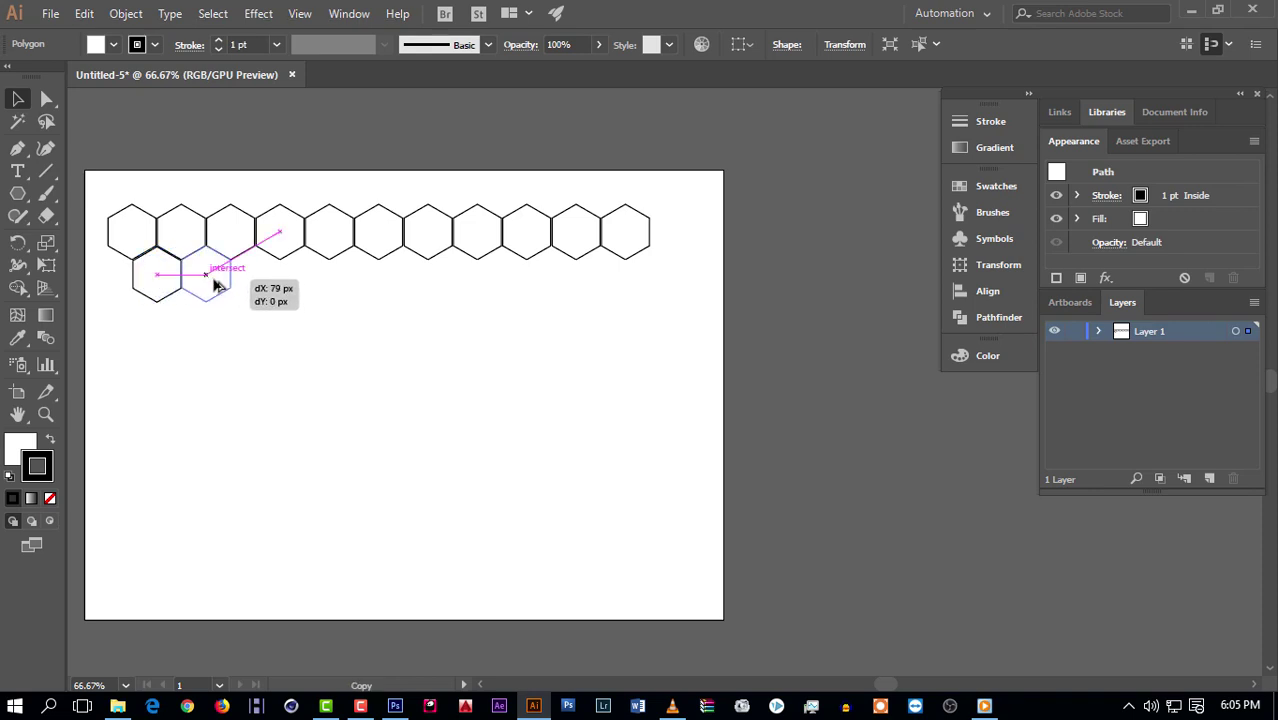
left_click_drag(215, 285, 213, 285)
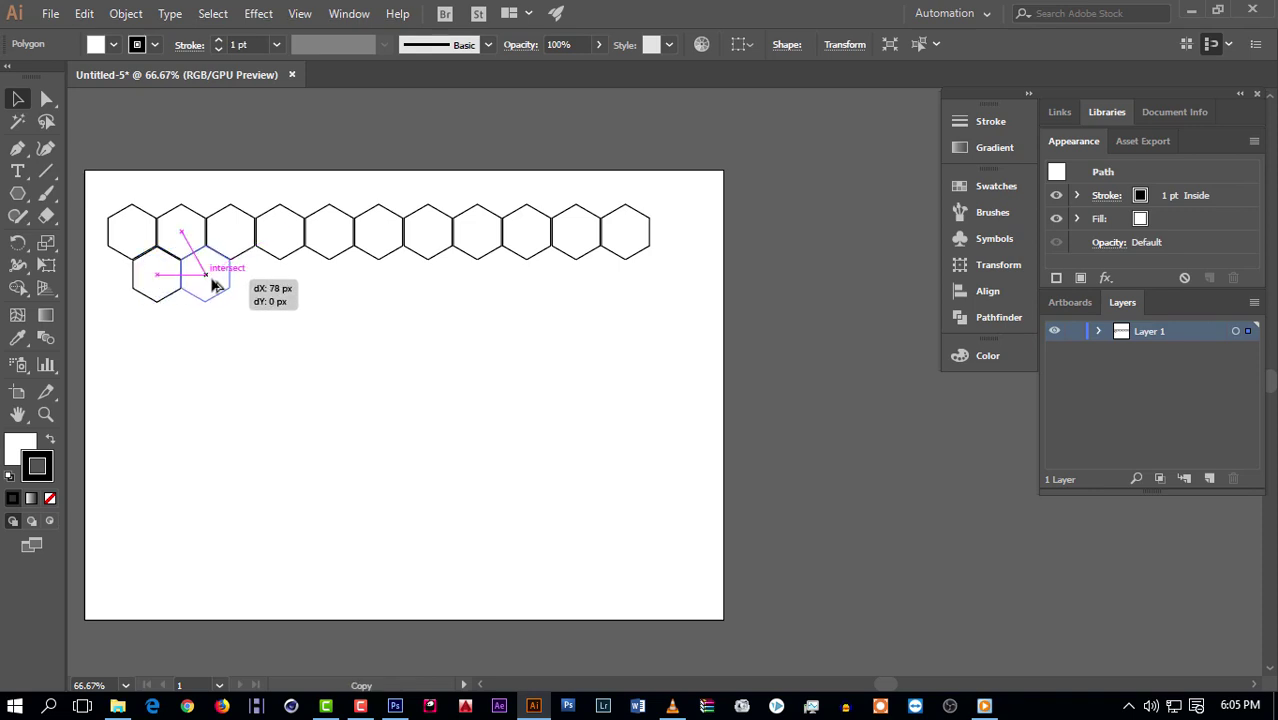
left_click_drag(213, 285, 214, 285)
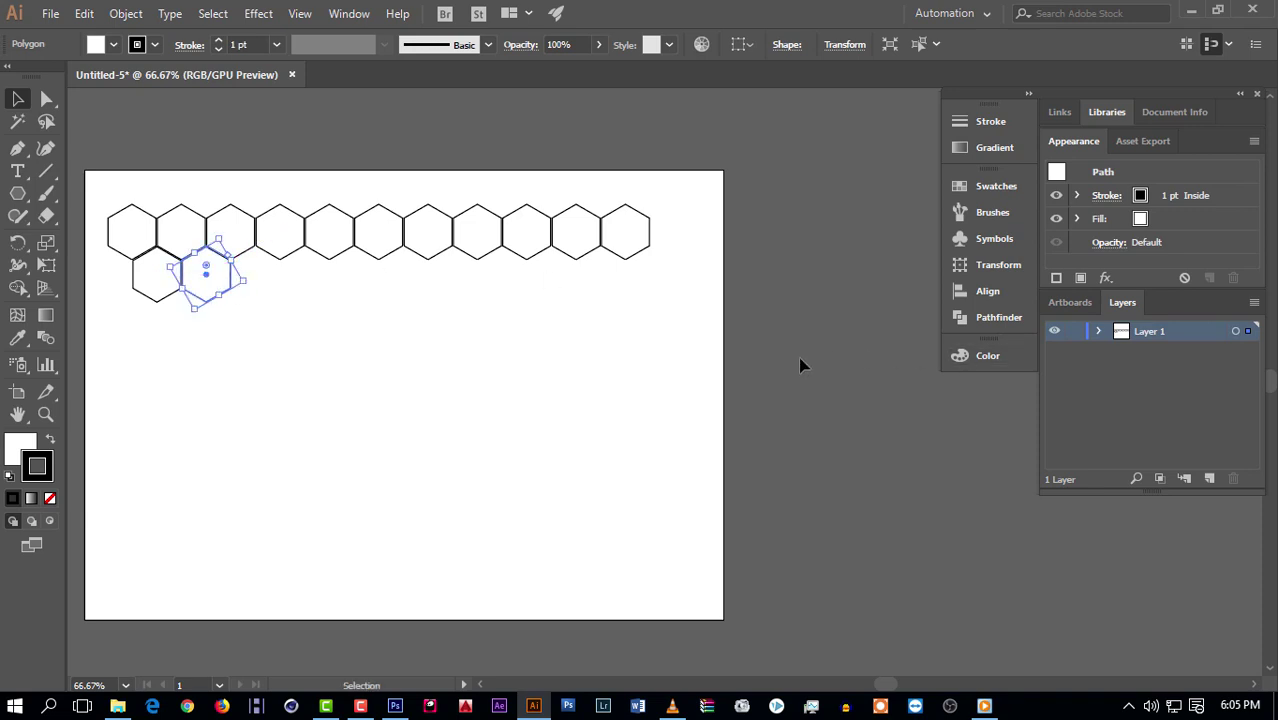
key("a")
key("ctrl+d")
key("ctrl+d")
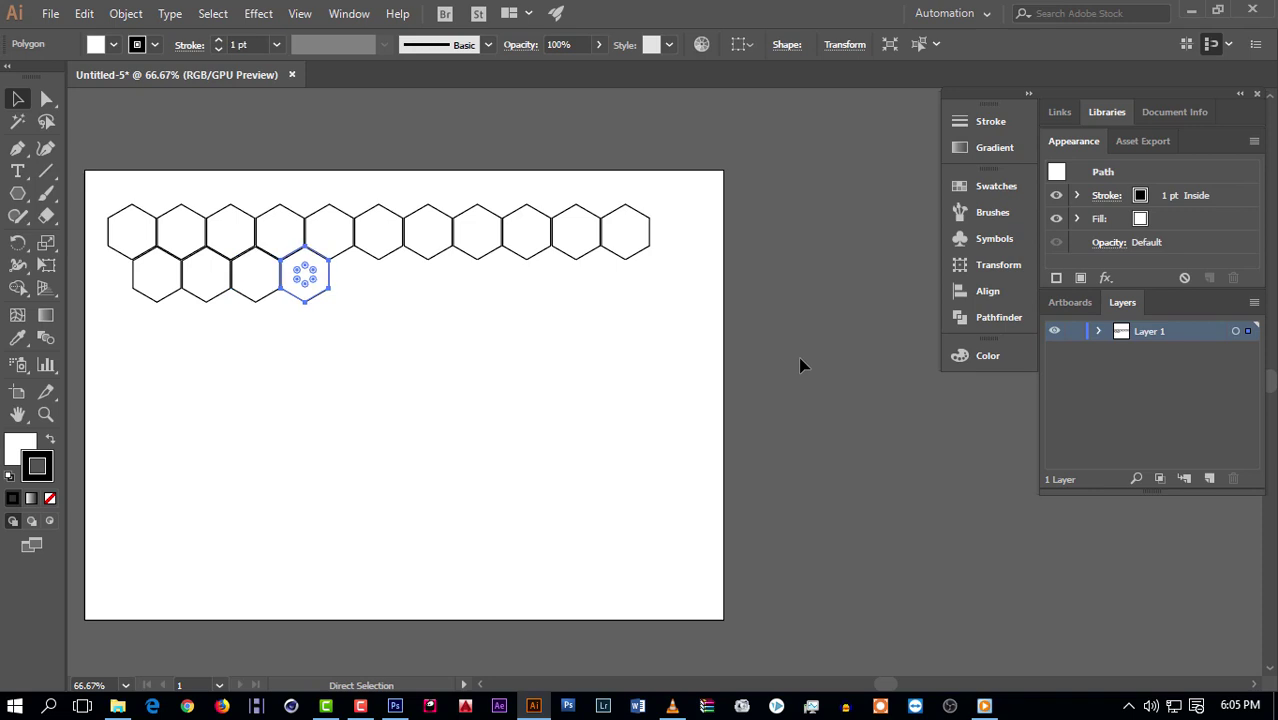
key("ctrl+d")
key("ctrl+d")
key("ctrl+d")
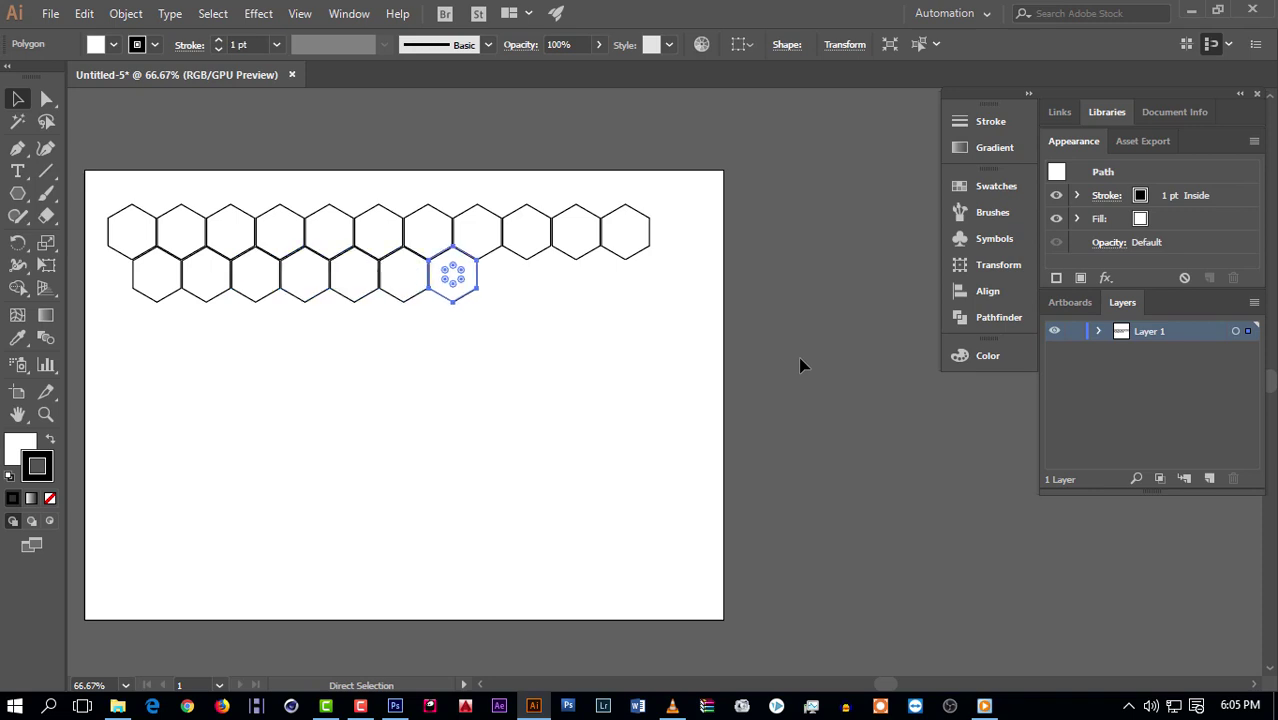
key("ctrl+d")
key("ctrl+d")
key("ctrl+d")
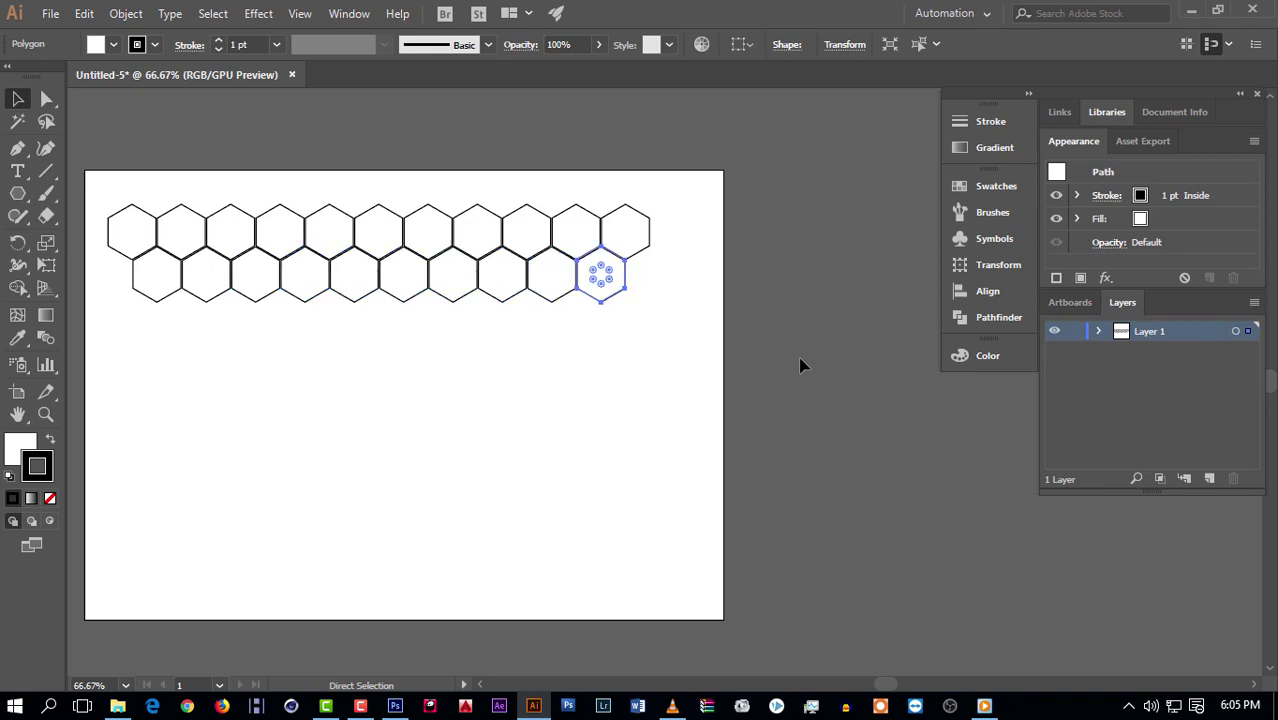
key("v")
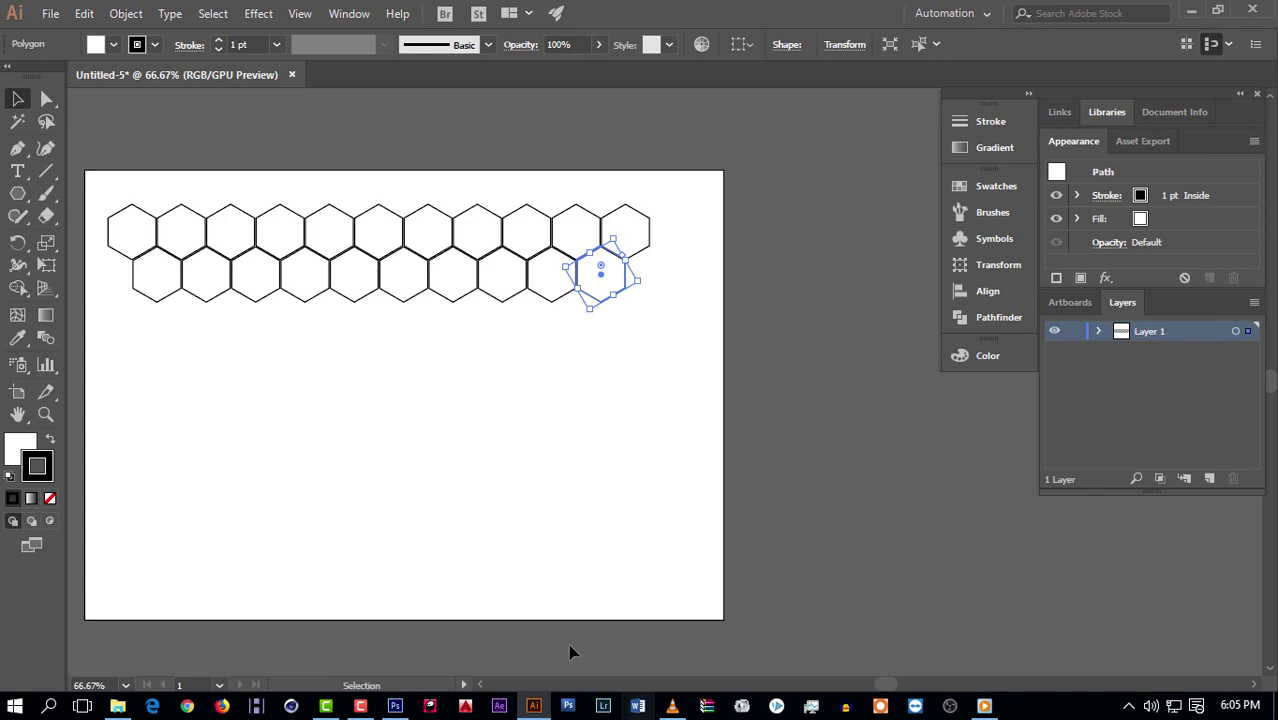
Step: Give the first lower-row hexagon a black outline and a black fill
left_click(155, 285)
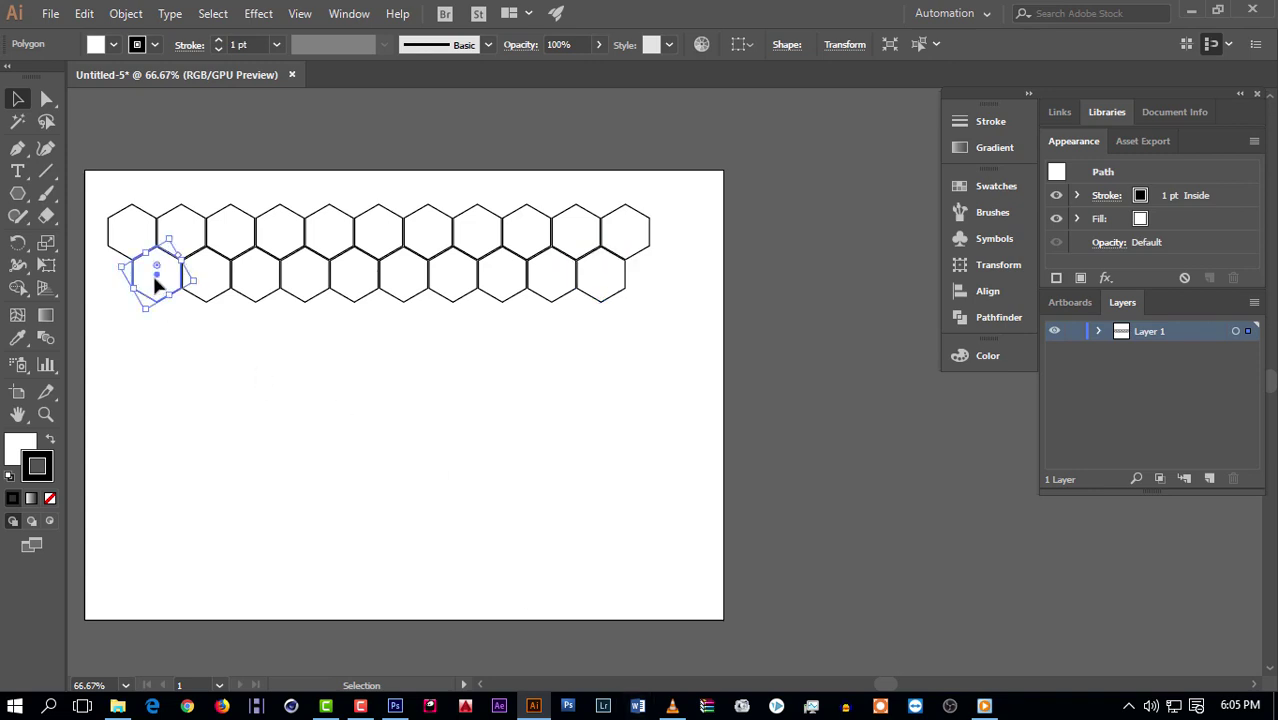
left_click(50, 498)
left_click(33, 458)
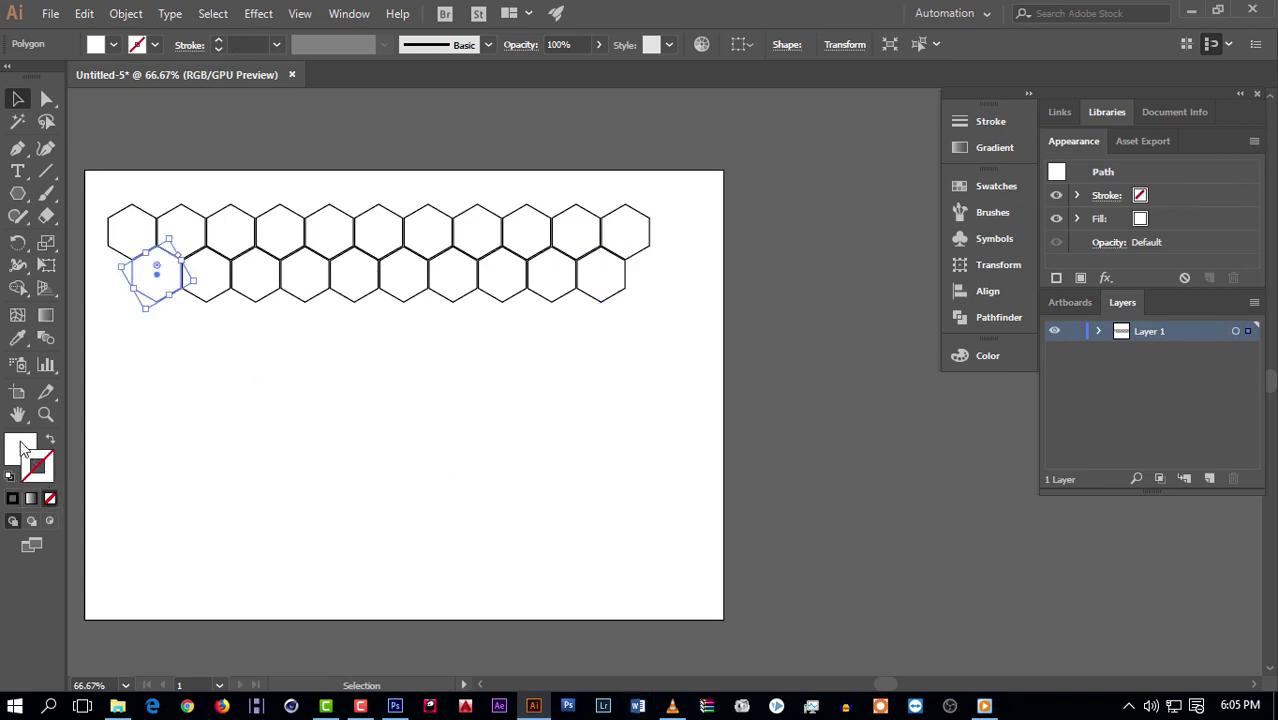
left_click(43, 474)
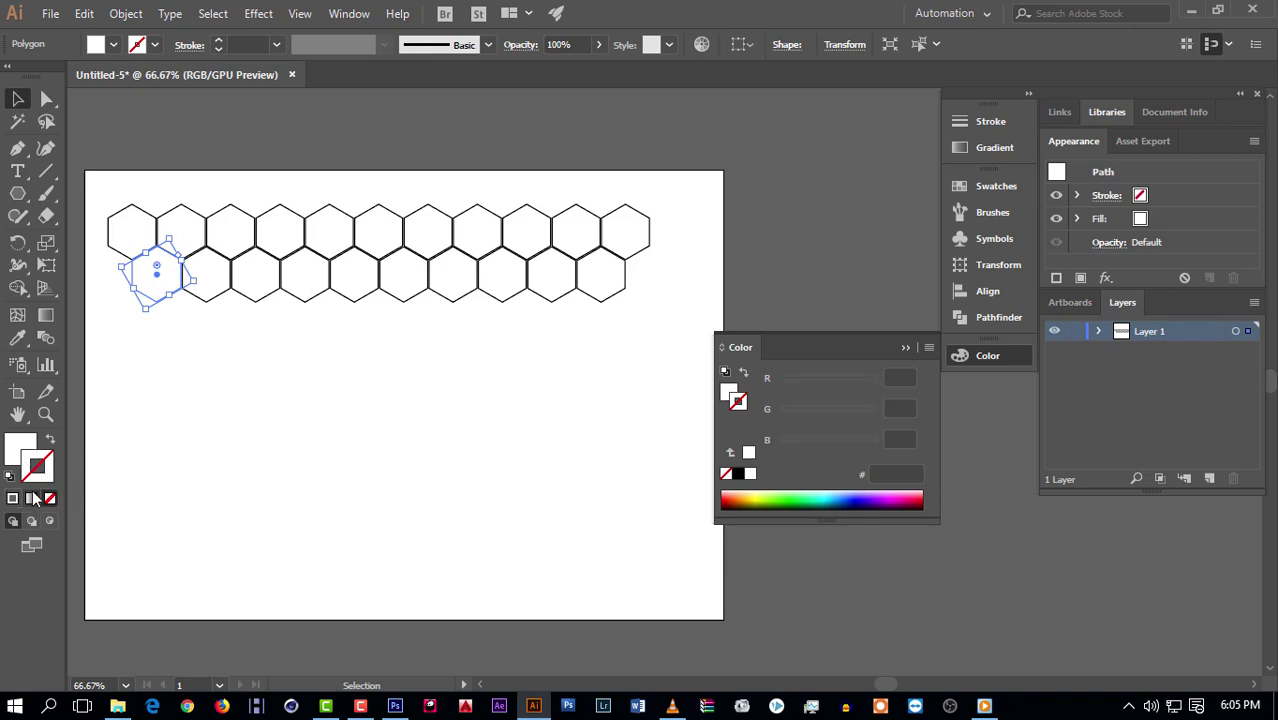
left_click(12, 498)
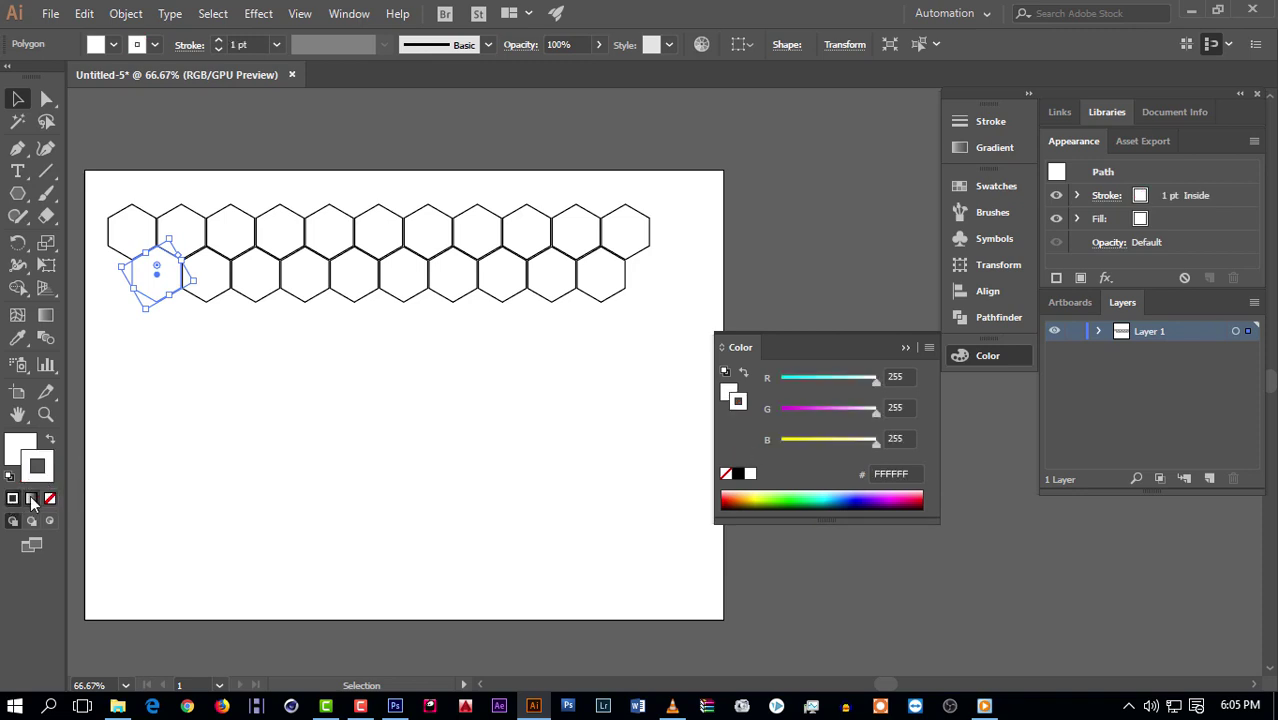
left_click(739, 475)
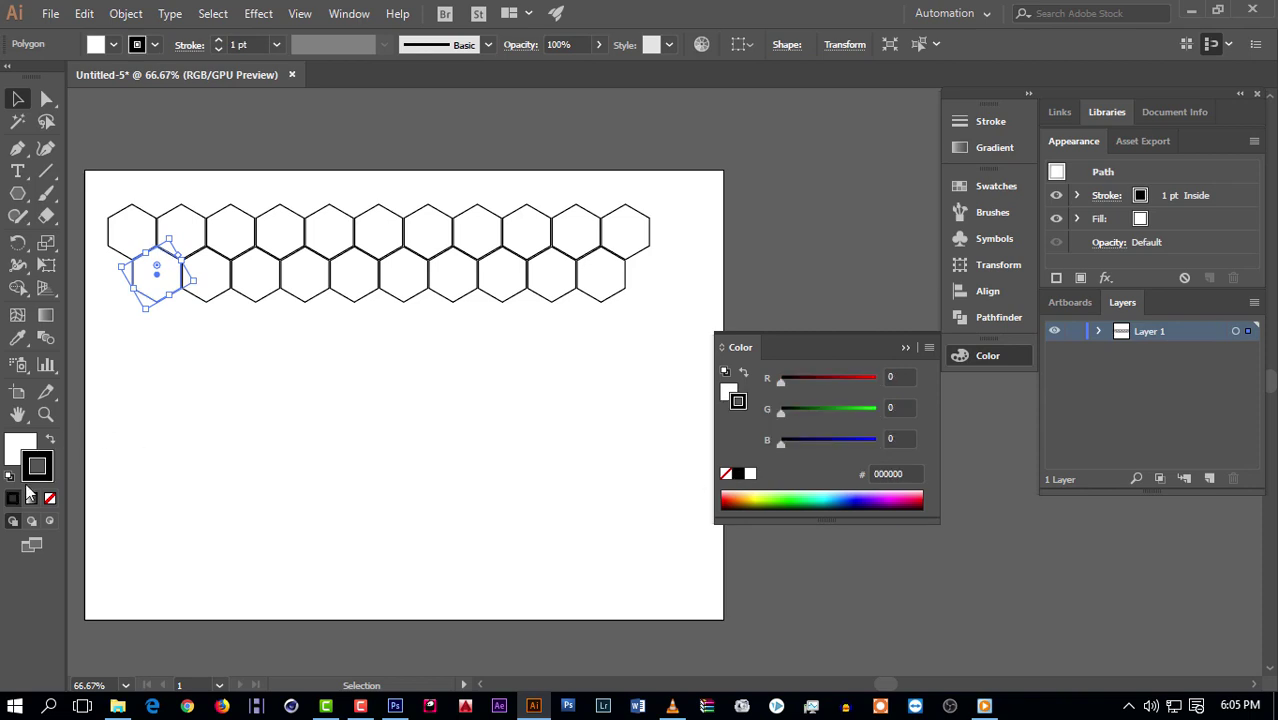
left_click(15, 455)
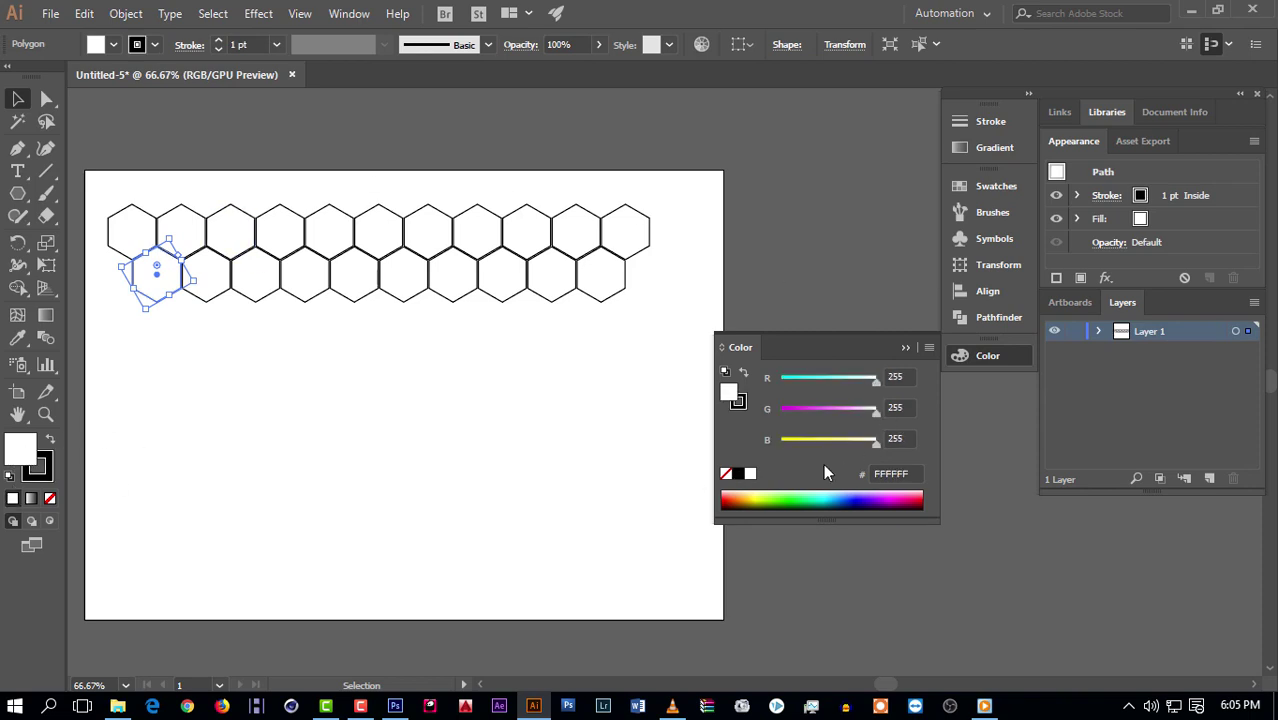
left_click(738, 476)
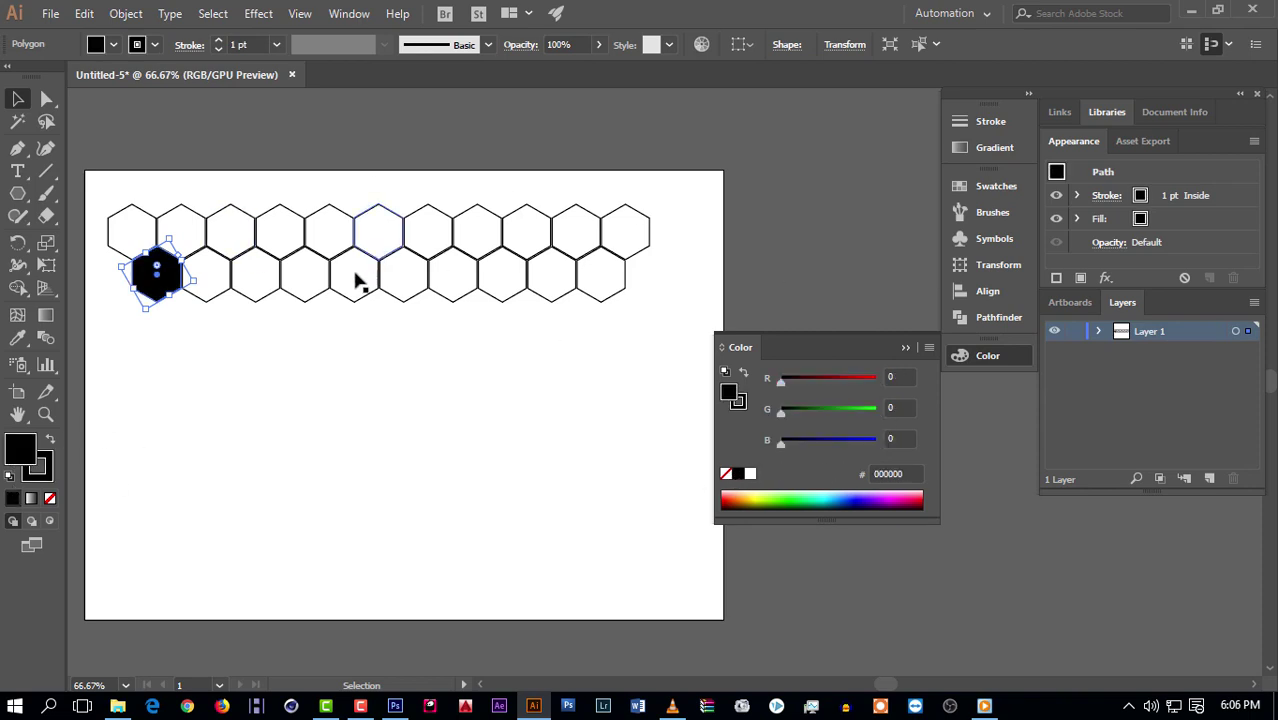
Step: Fill every other hexagon along the lower row black
left_click(268, 277)
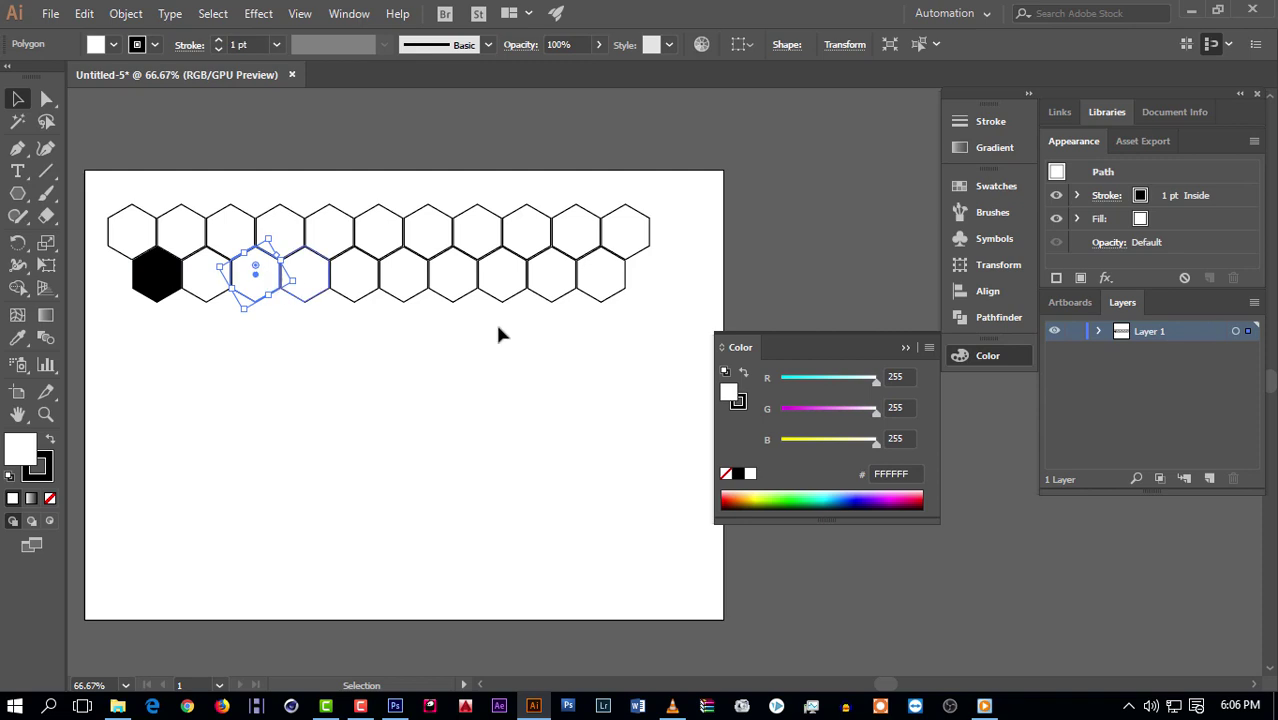
left_click(739, 474)
left_click(358, 281)
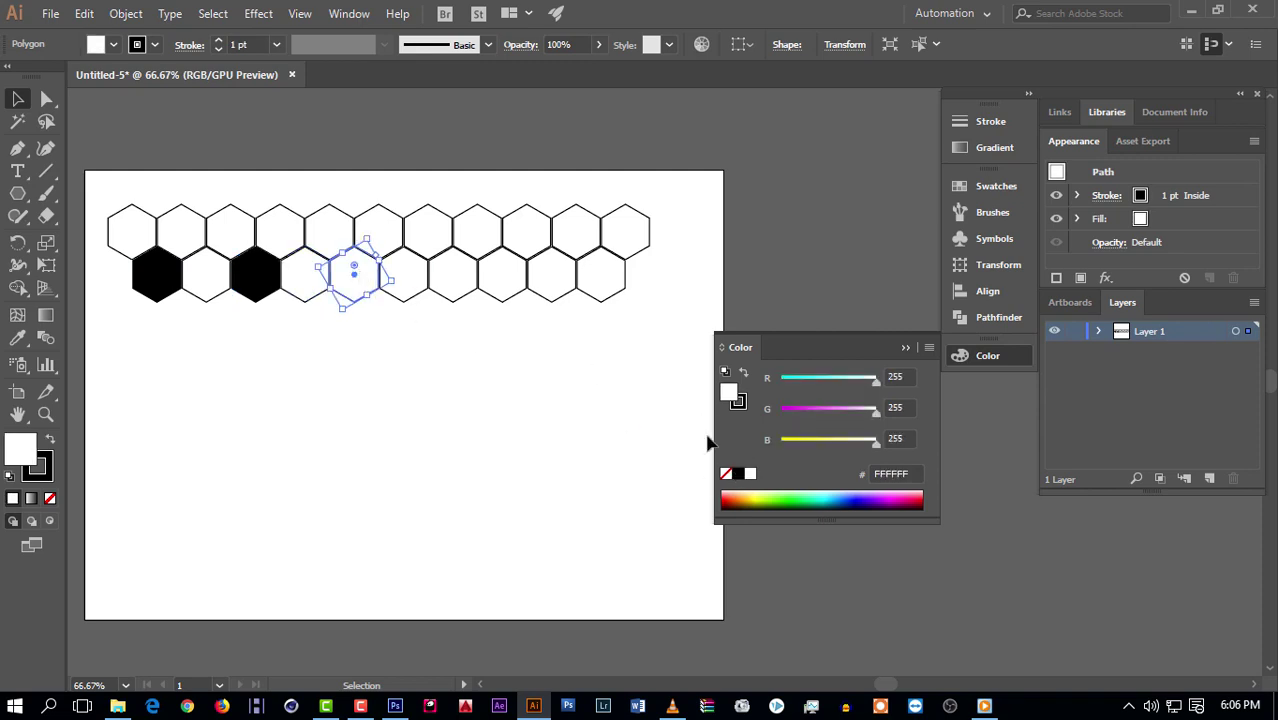
left_click(738, 474)
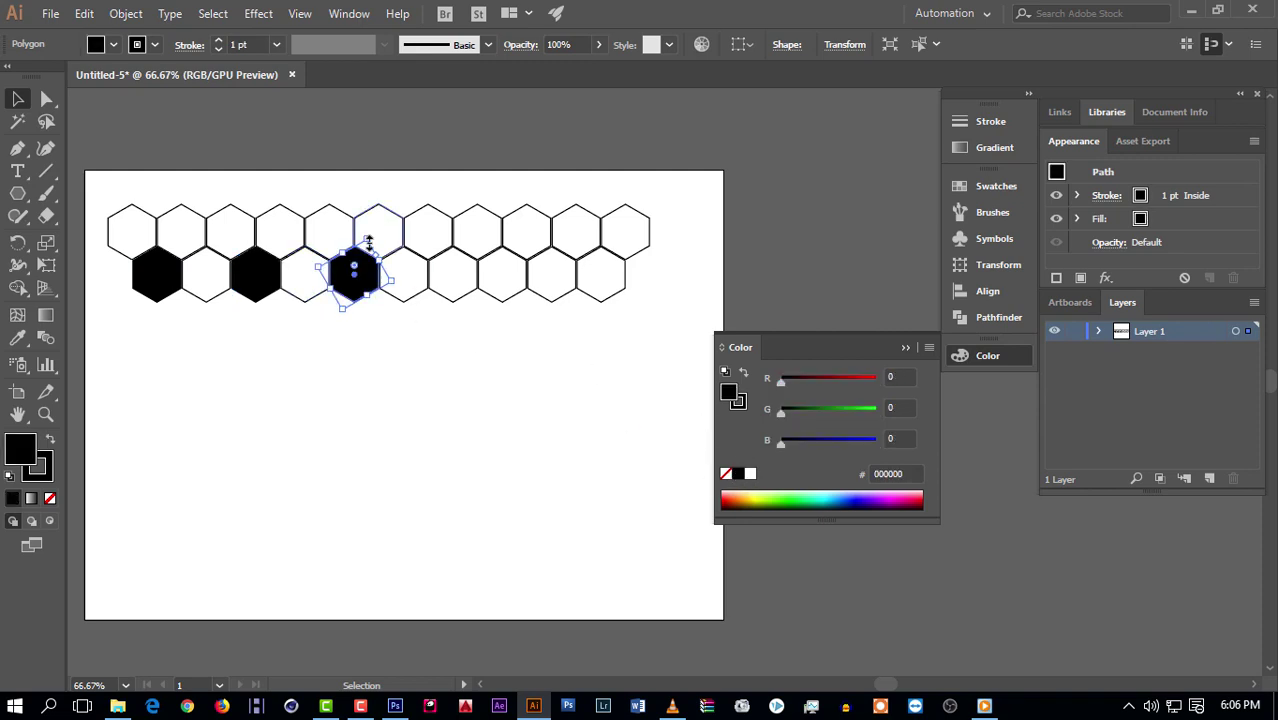
left_click(456, 283)
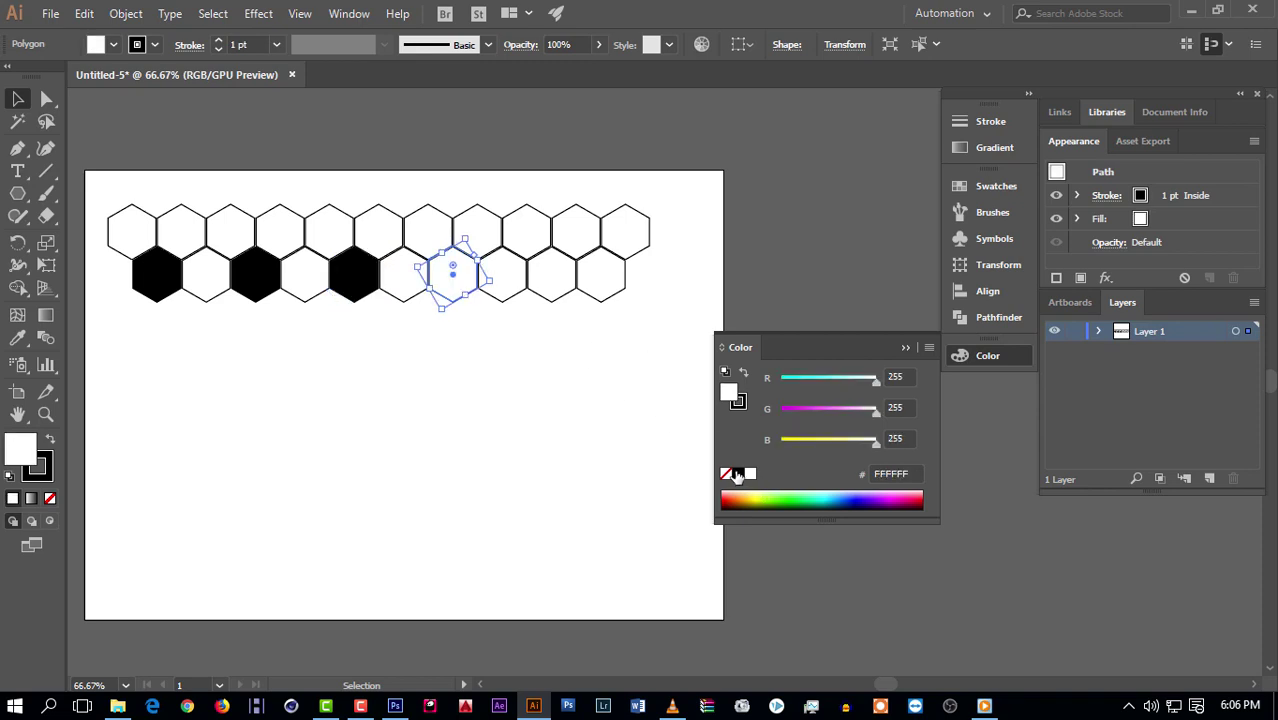
left_click(738, 474)
left_click(552, 277)
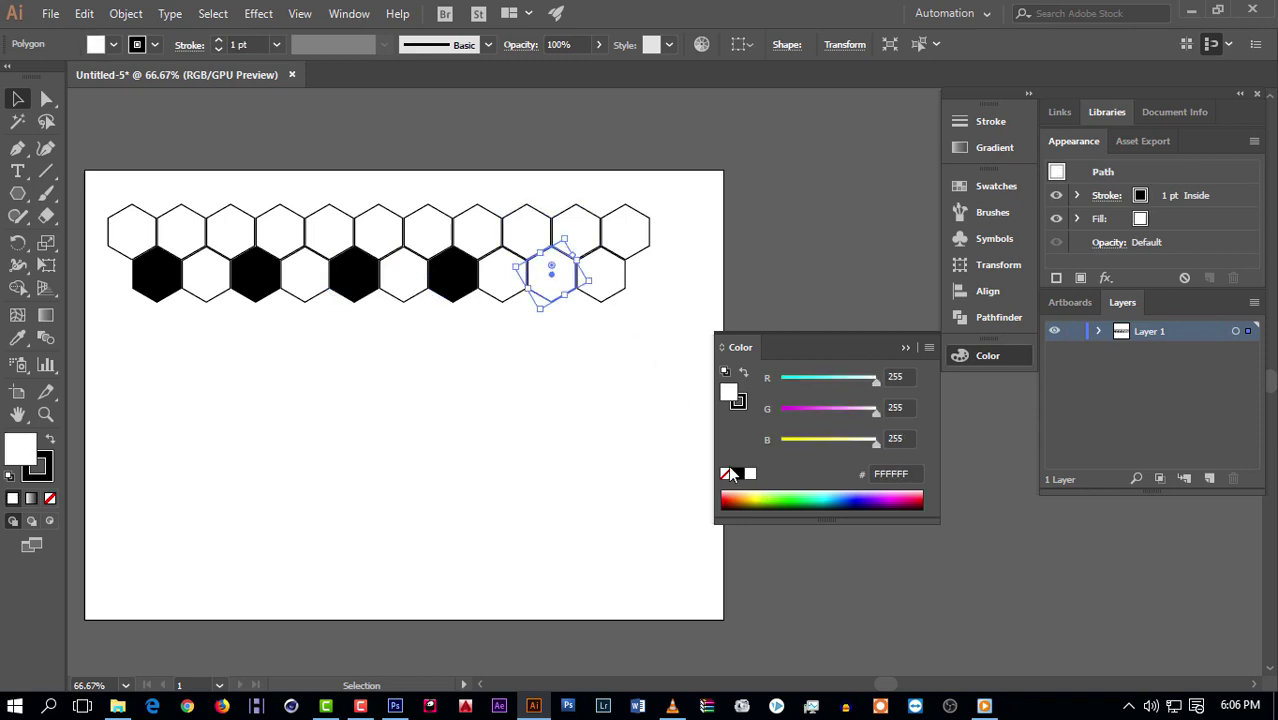
left_click(738, 474)
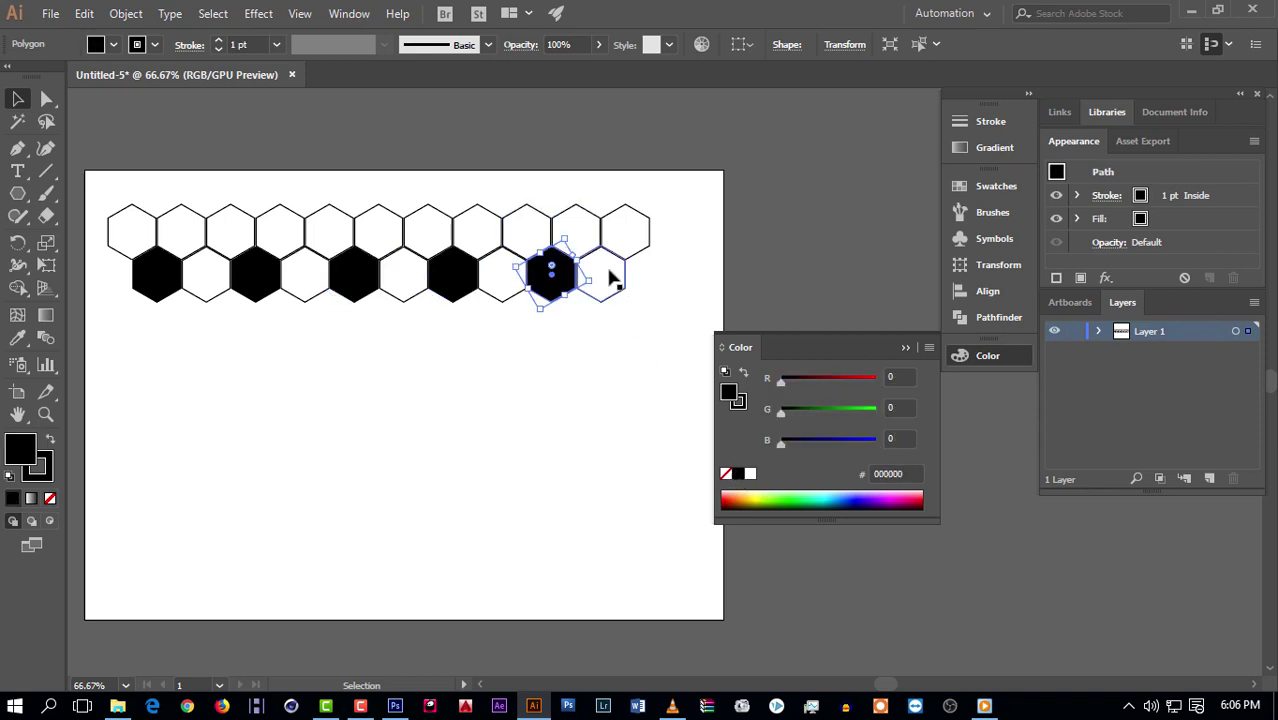
Step: Delete the surplus hexagons at the right end of both rows
left_click(660, 282)
left_click(612, 280)
key("Delete")
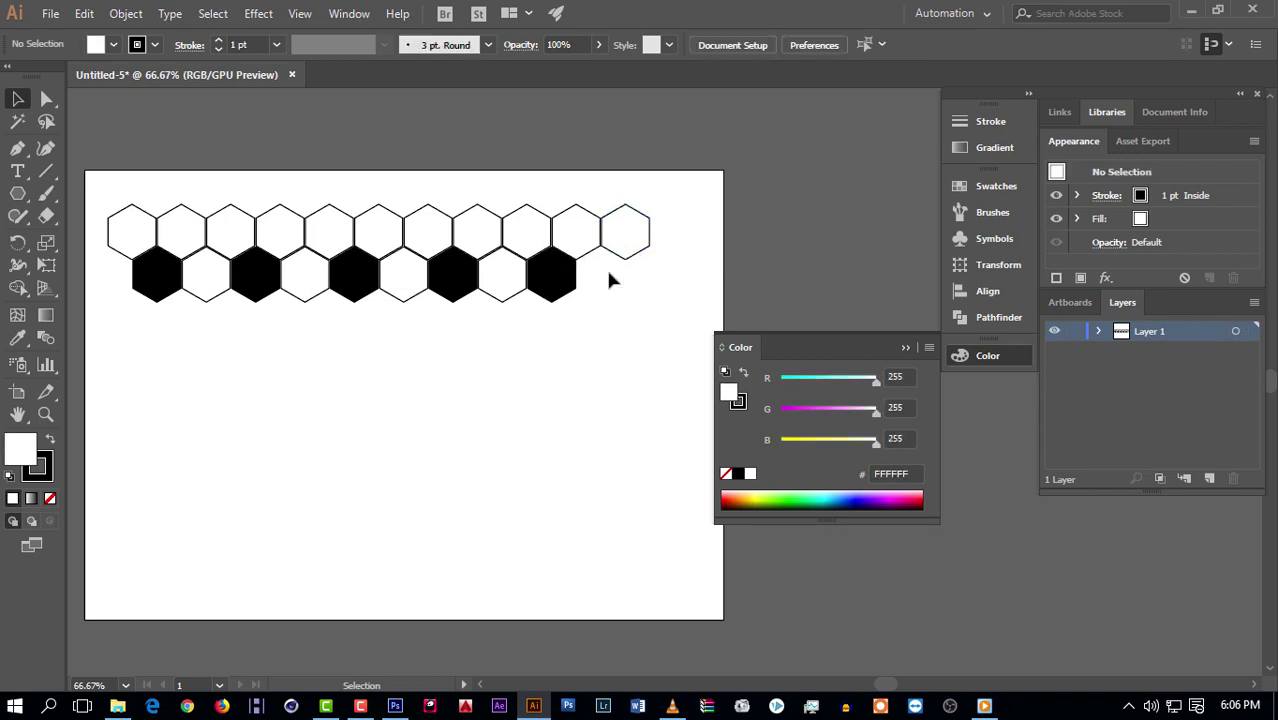
left_click(620, 242)
key("Delete")
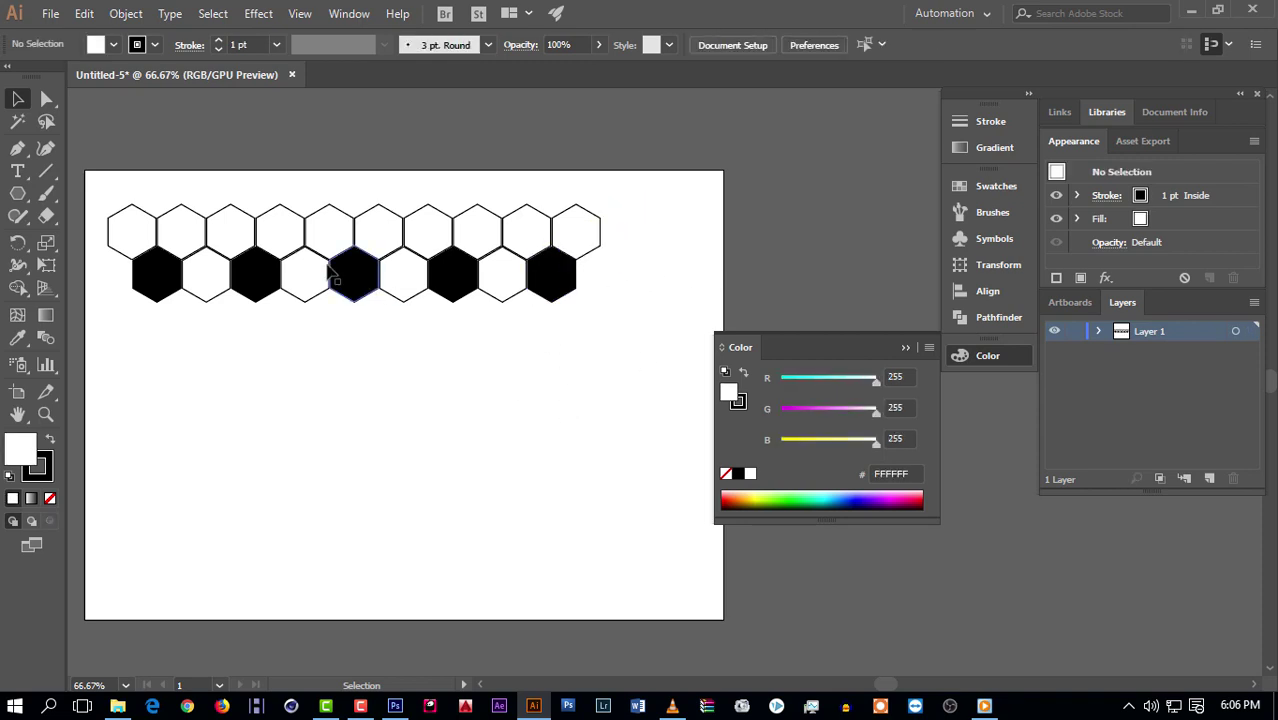
Step: Duplicate both hexagon rows downward and repeat the copy twice with Ctrl+D
mouse_move(107, 186)
left_mouse_down()
mouse_move(546, 317)
mouse_move(606, 312)
left_mouse_up()
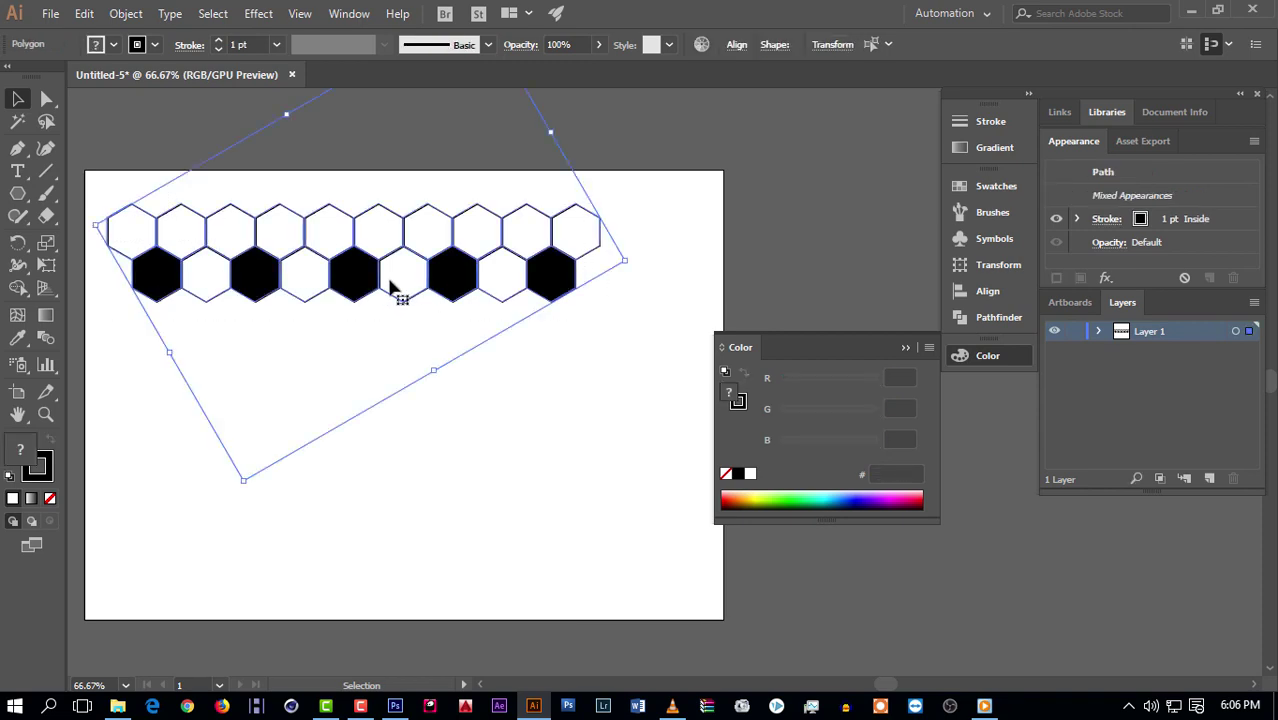
left_click_drag(393, 287, 391, 369)
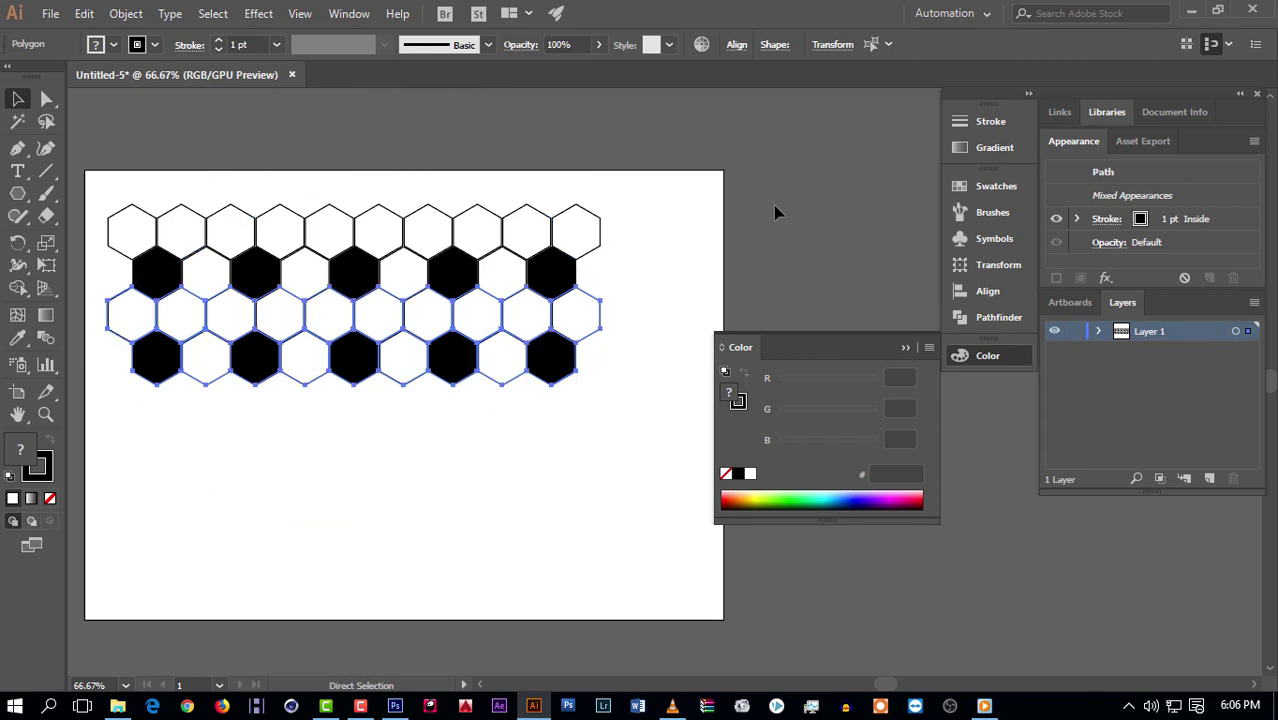
key("ctrl+d")
key("ctrl+d")
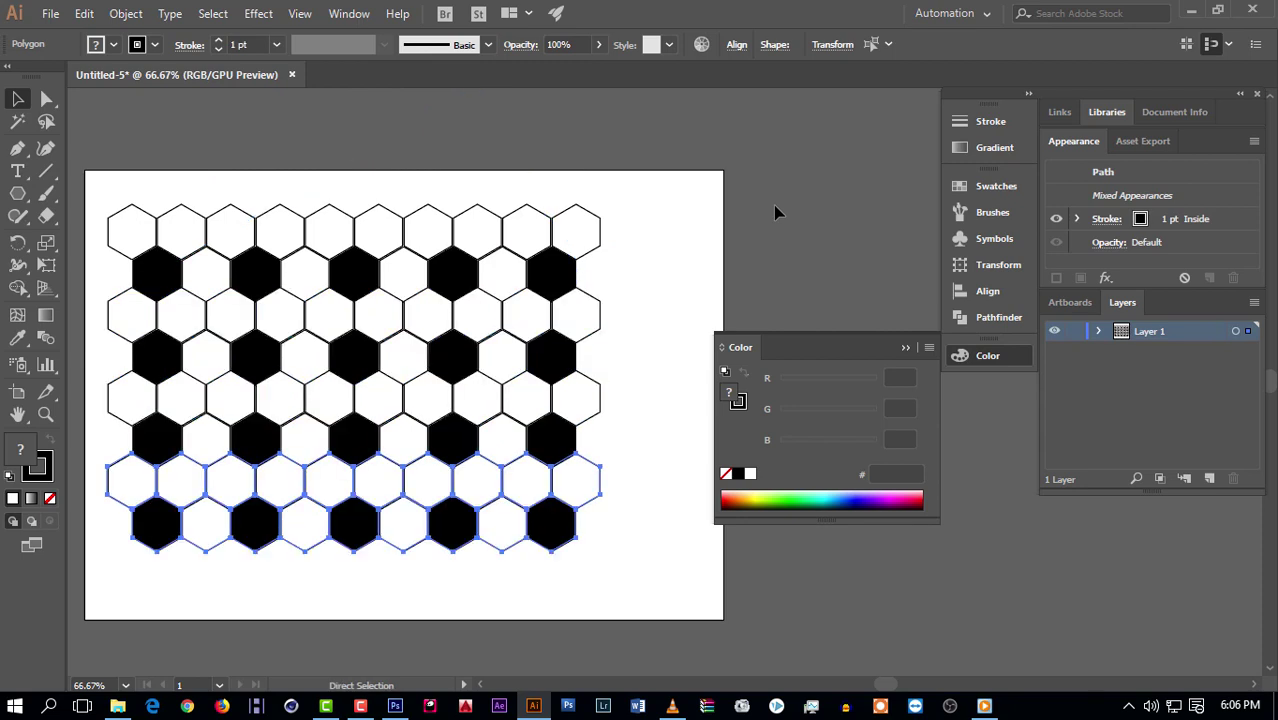
key("ctrl+d")
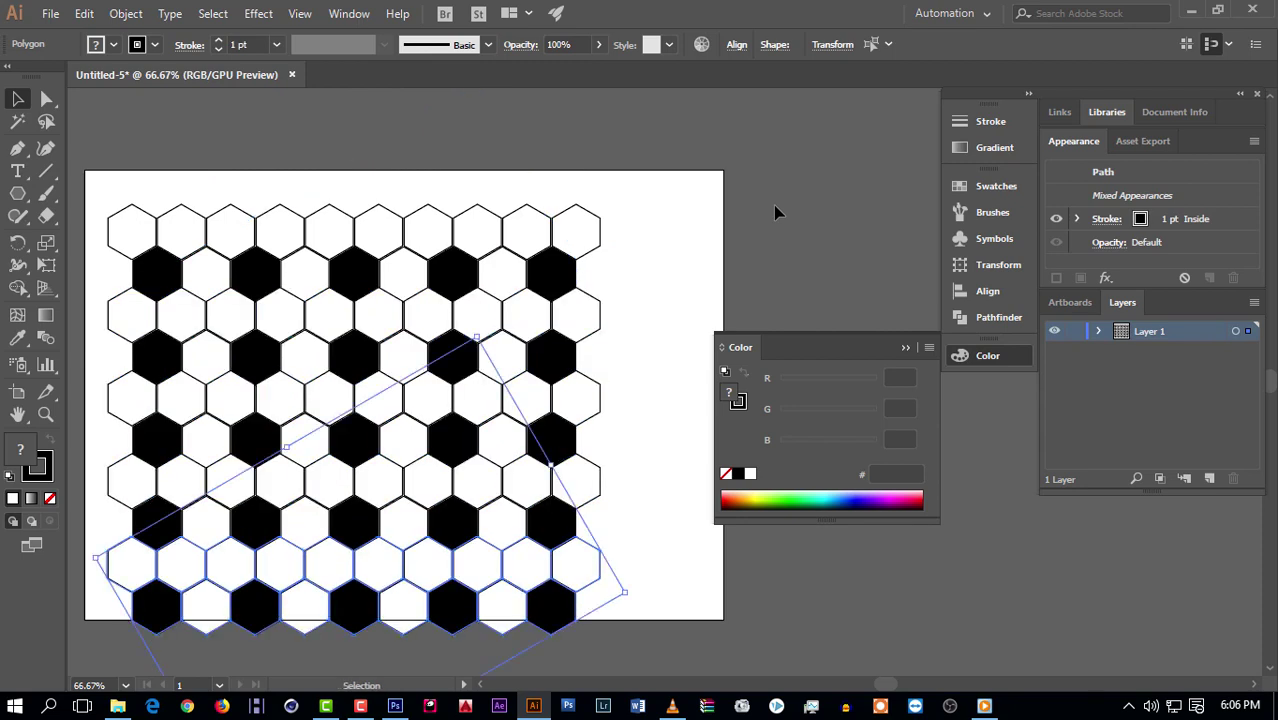
Step: Delete the extra bottom row of hexagons and close the Color panel
left_click_drag(644, 590, 144, 654)
key("Delete")
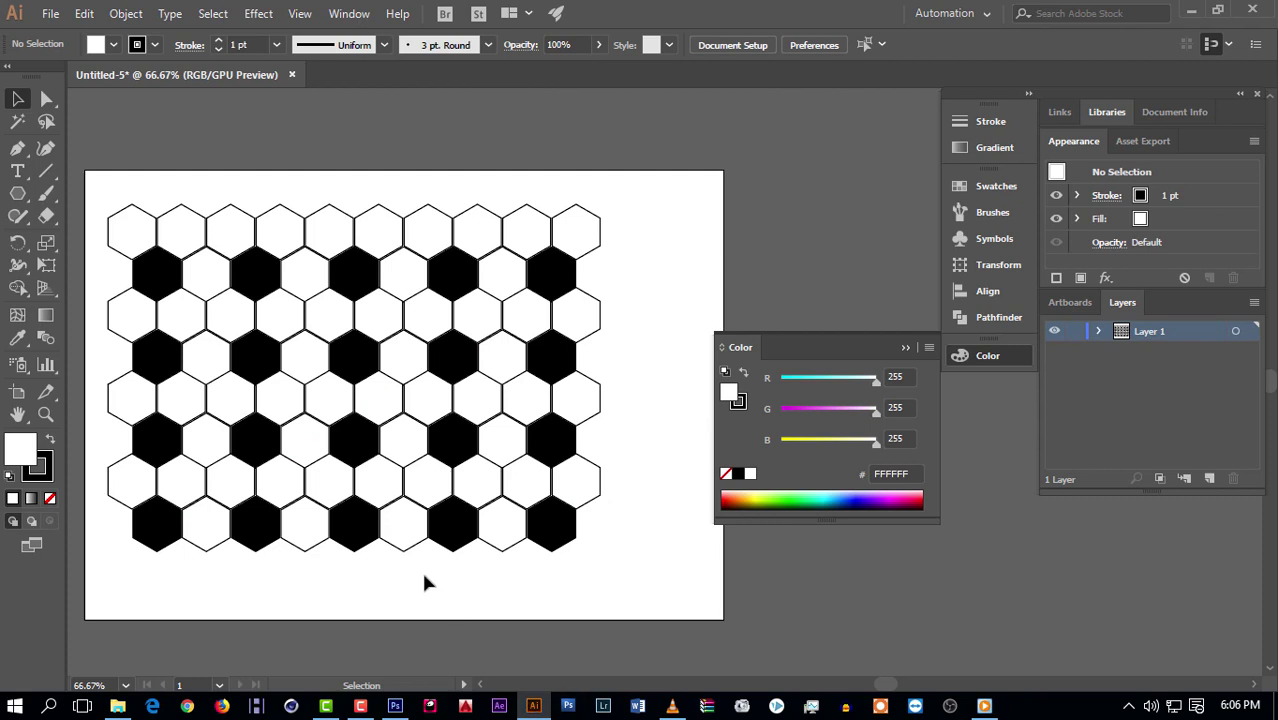
key("a")
key("ctrl+z")
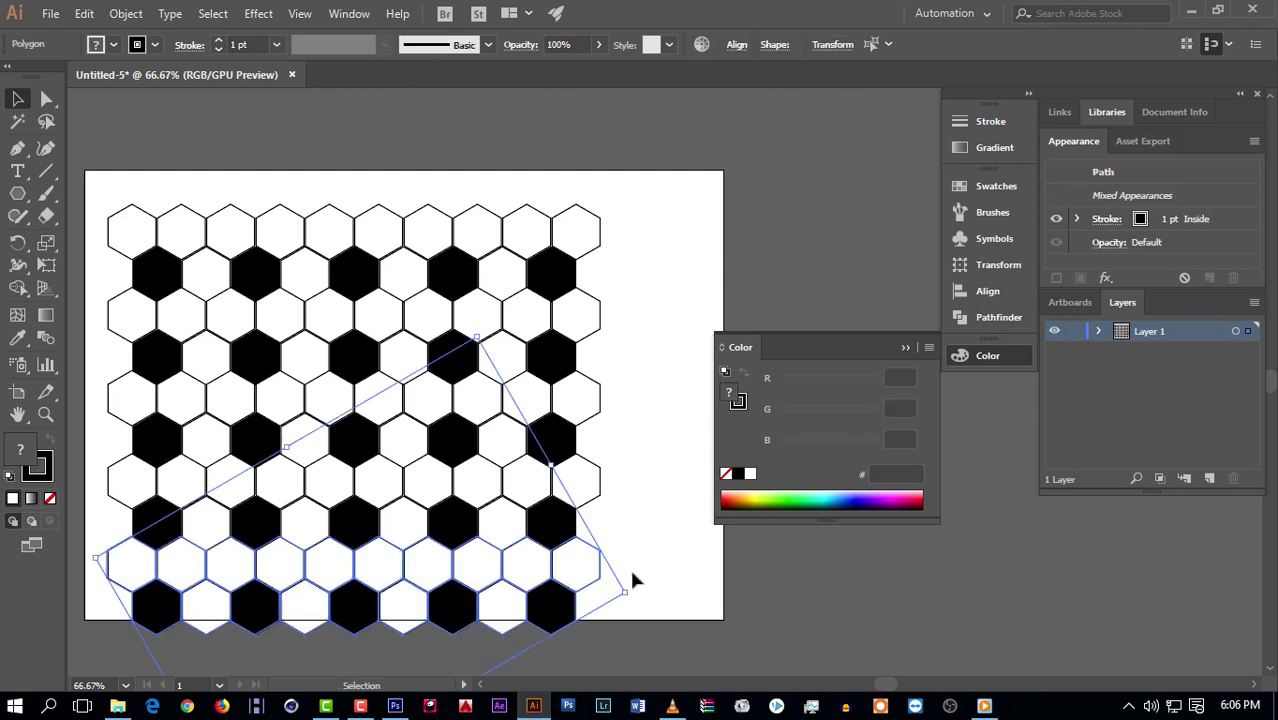
left_click(668, 577)
left_click(545, 605)
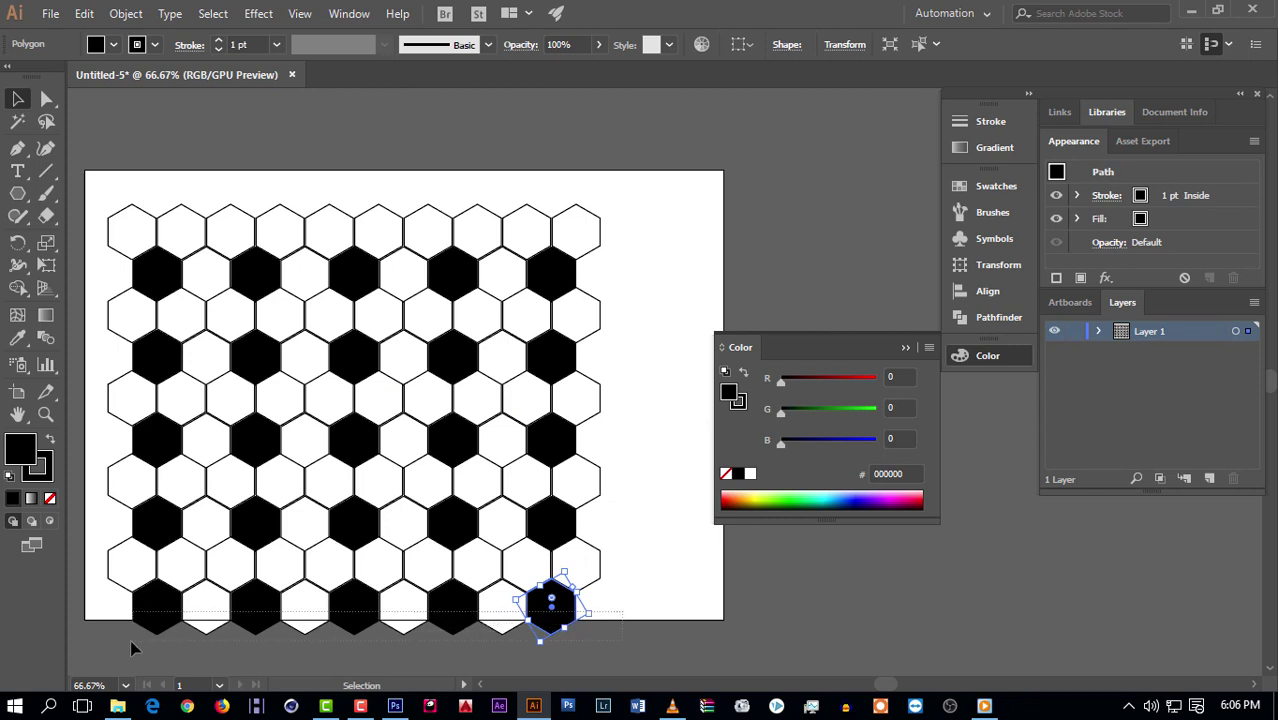
left_click(182, 636)
key("Delete")
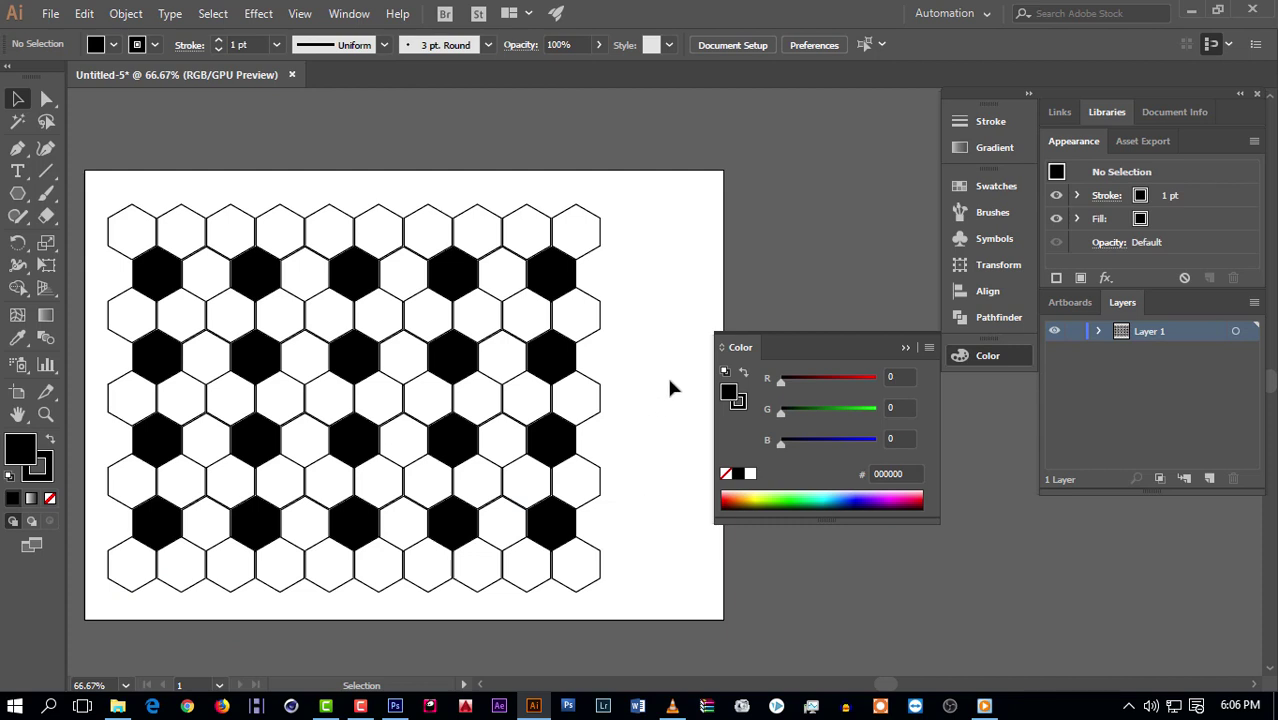
left_click(905, 348)
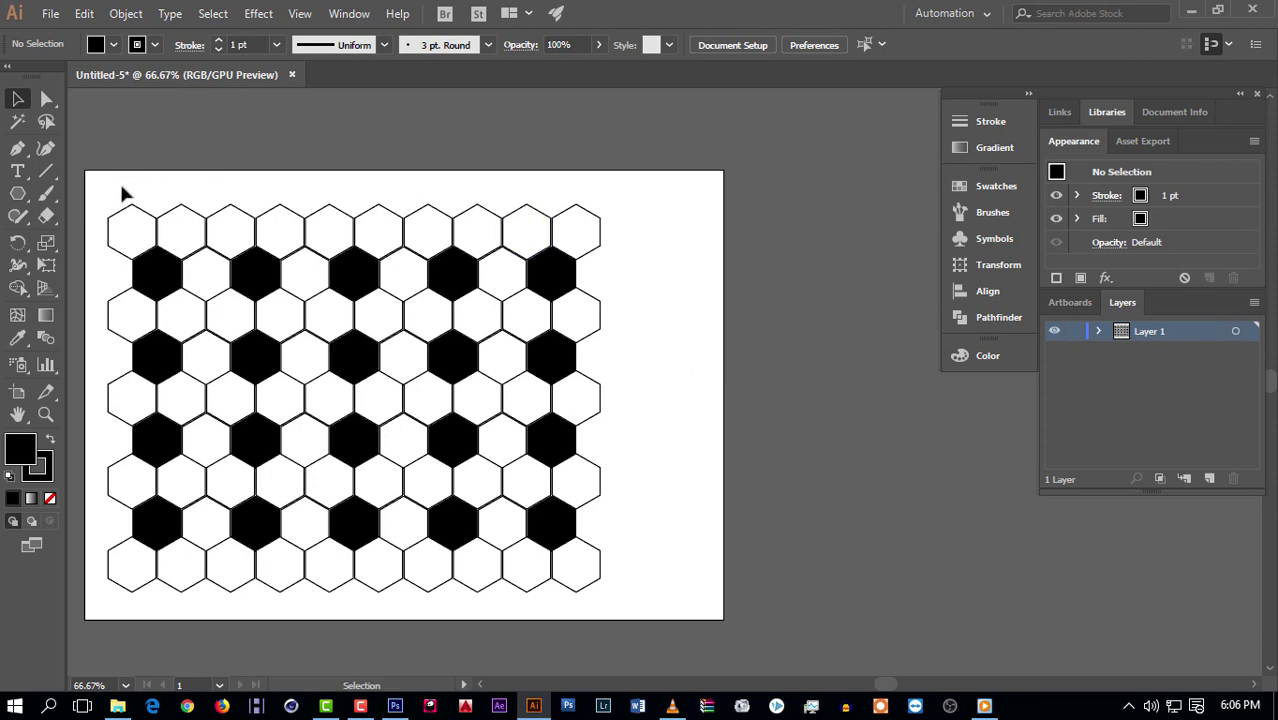
Step: Save all the hexagons as symbol "1" with 9-slice scaling guides enabled
mouse_move(106, 187)
left_mouse_down()
mouse_move(624, 610)
mouse_move(643, 554)
left_mouse_up()
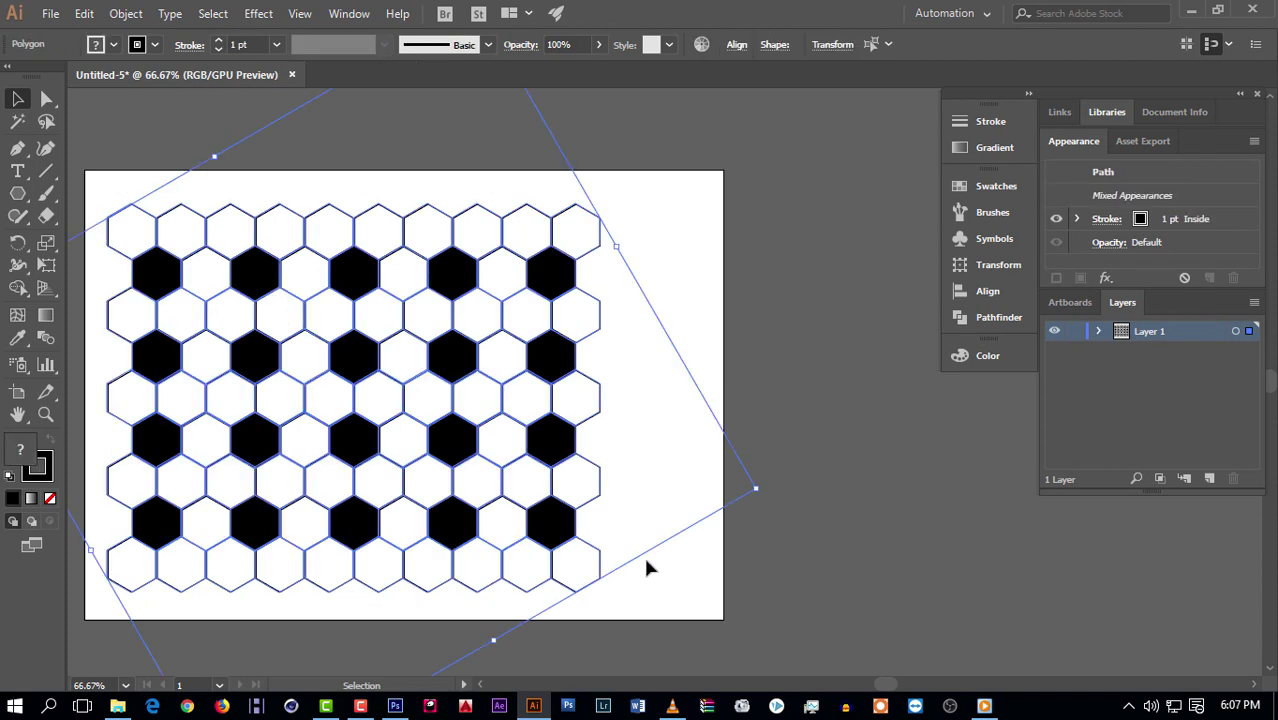
left_click(997, 242)
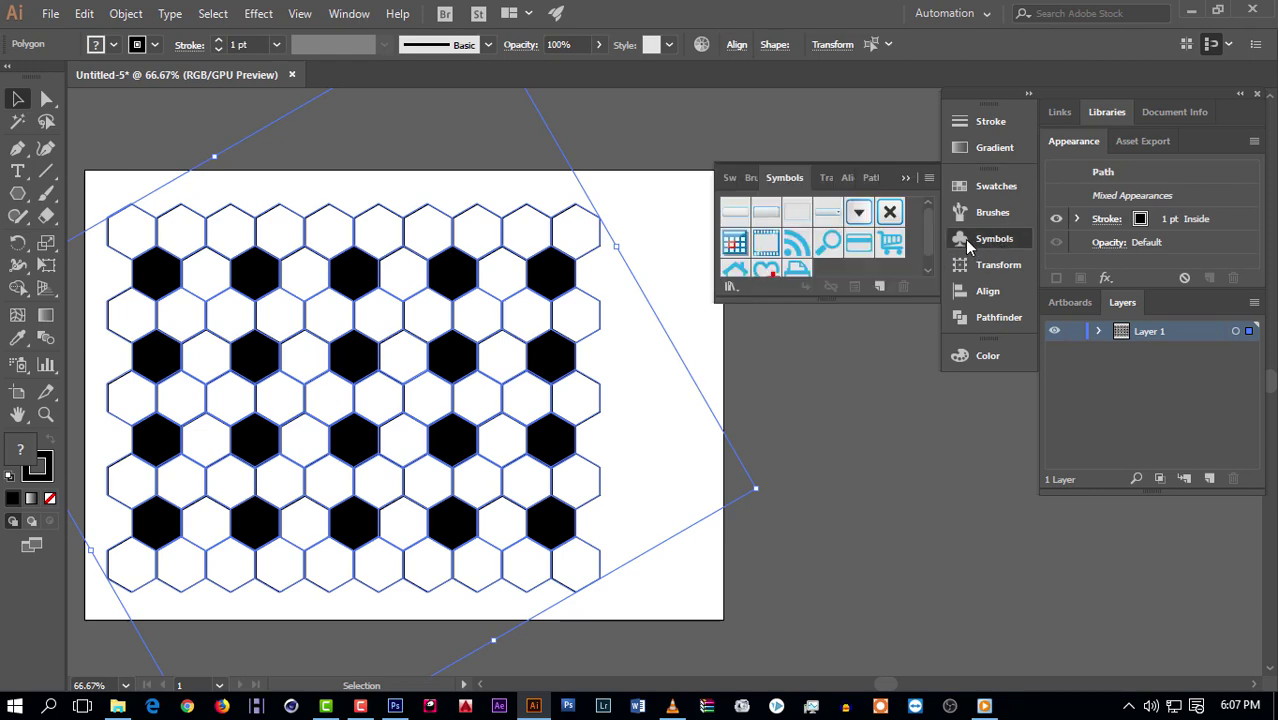
left_click(880, 287)
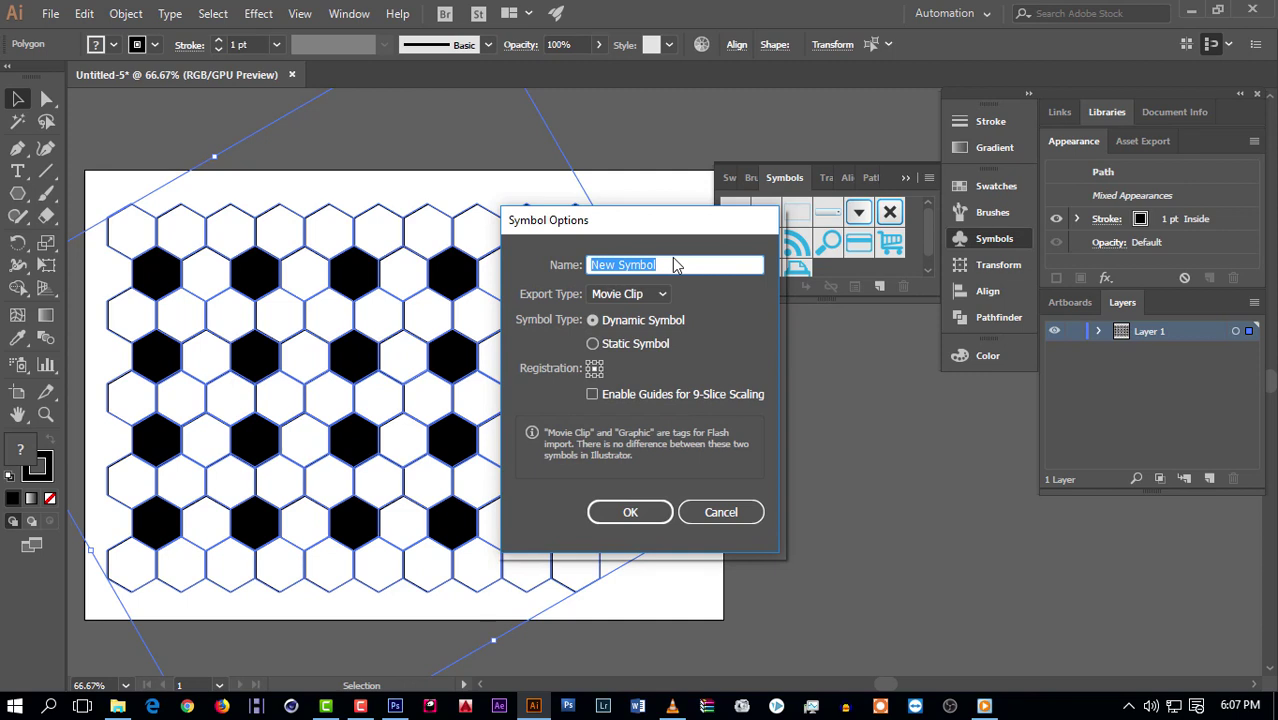
type("1")
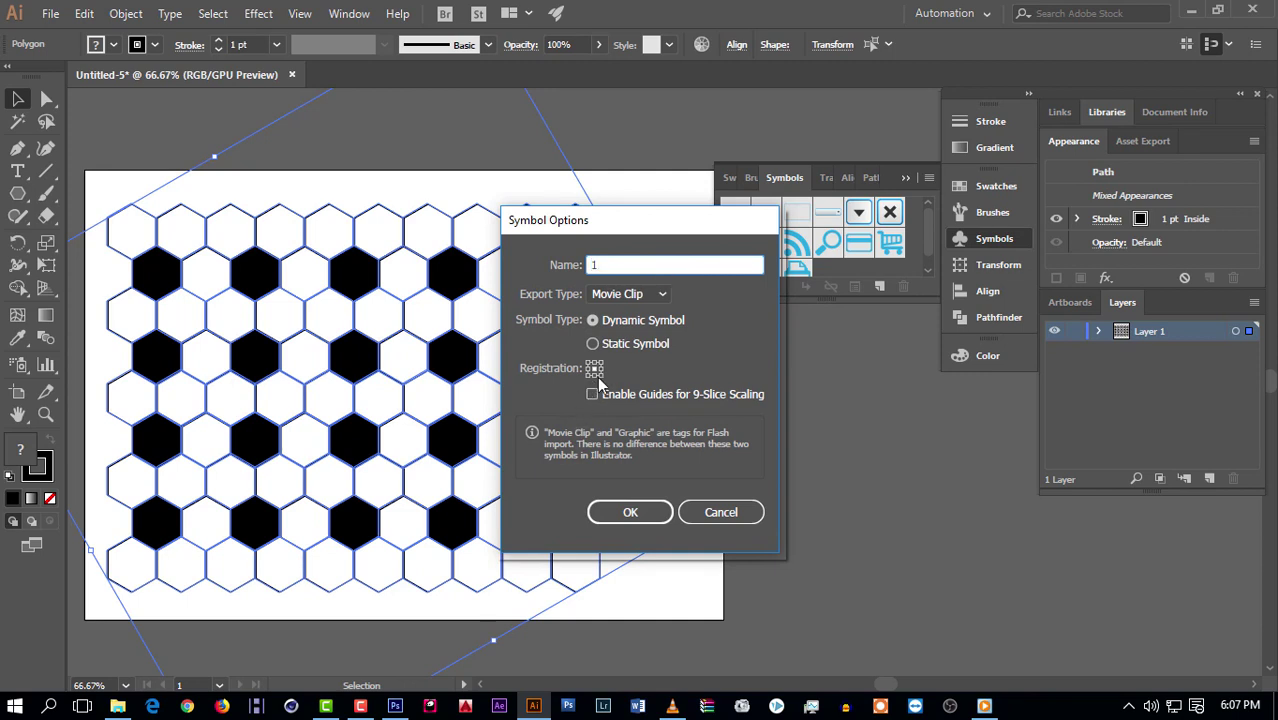
left_click(592, 394)
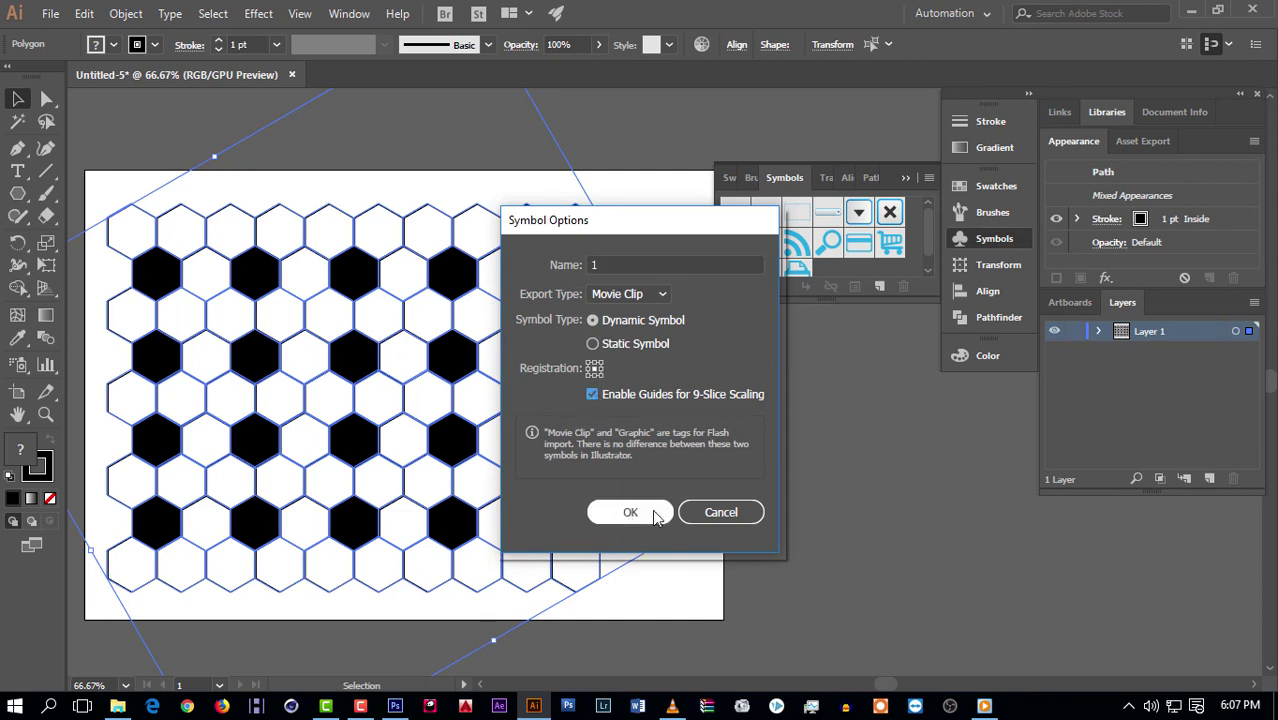
left_click(632, 514)
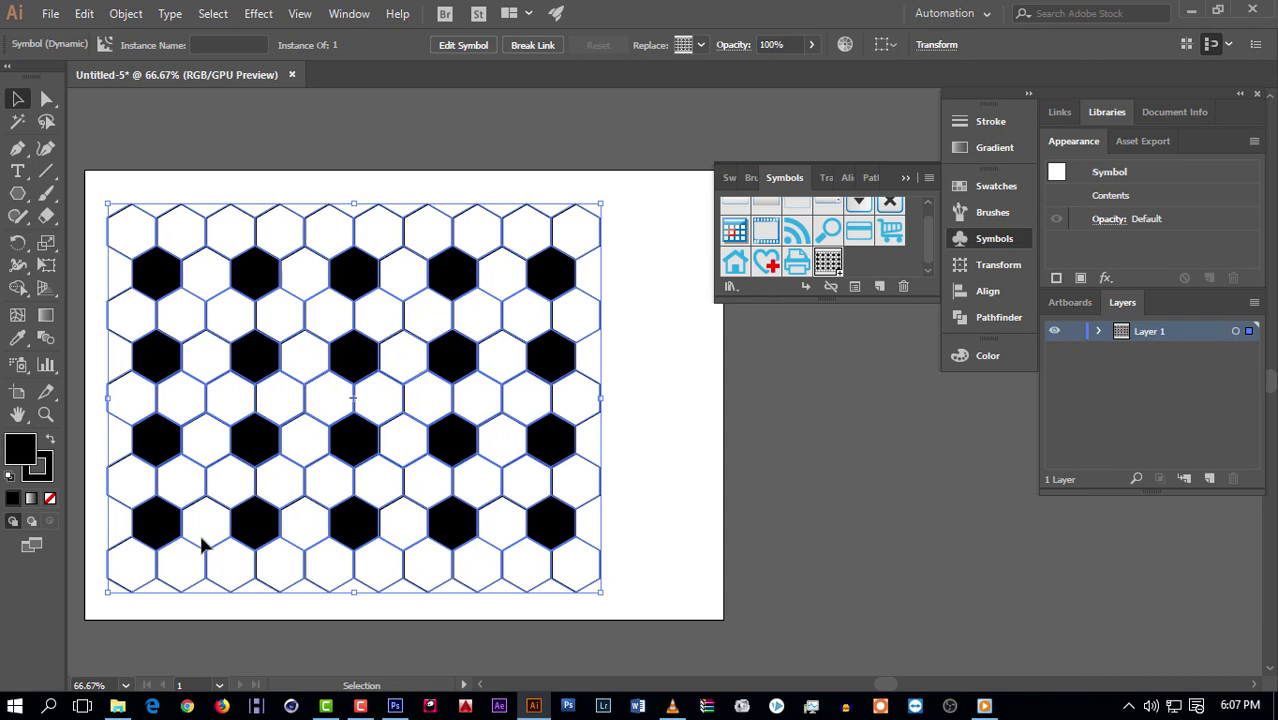
Step: Delete the symbol instance and draw a 488 px circle with no fill
key("Delete")
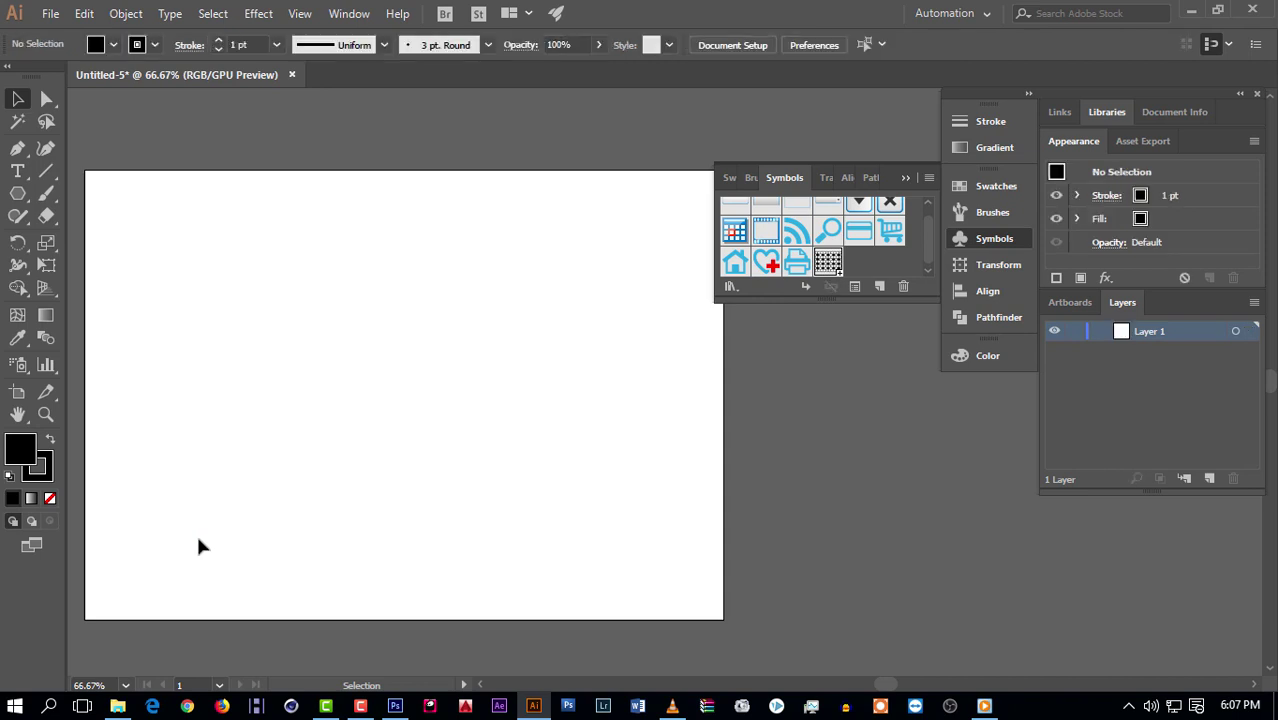
right_click(18, 193)
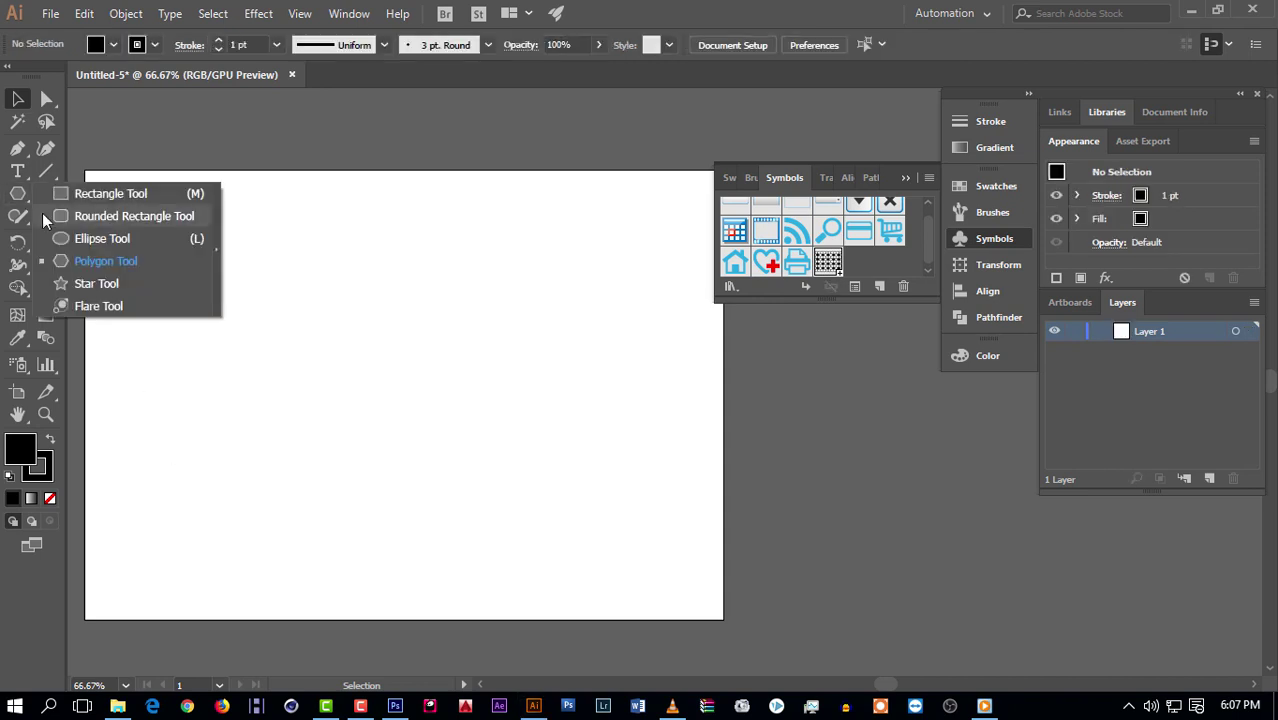
left_click(79, 238)
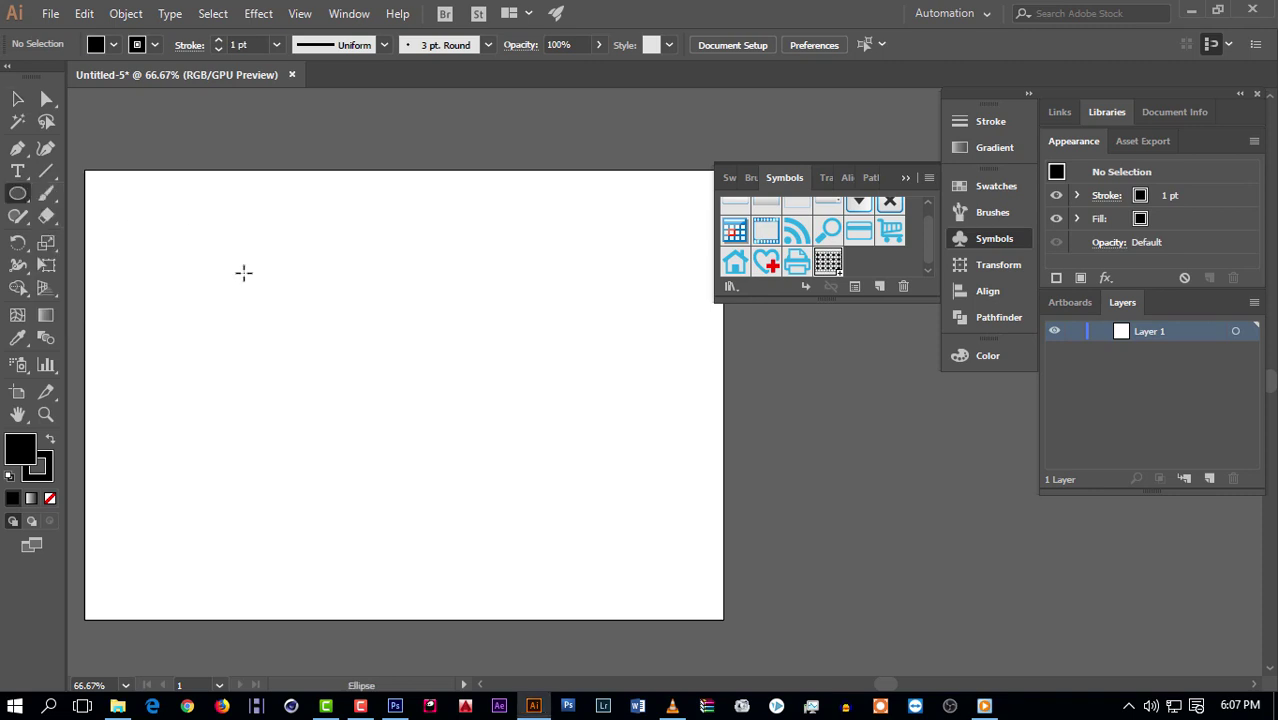
mouse_move(254, 253)
left_mouse_down()
mouse_move(423, 461)
mouse_move(463, 533)
left_mouse_up()
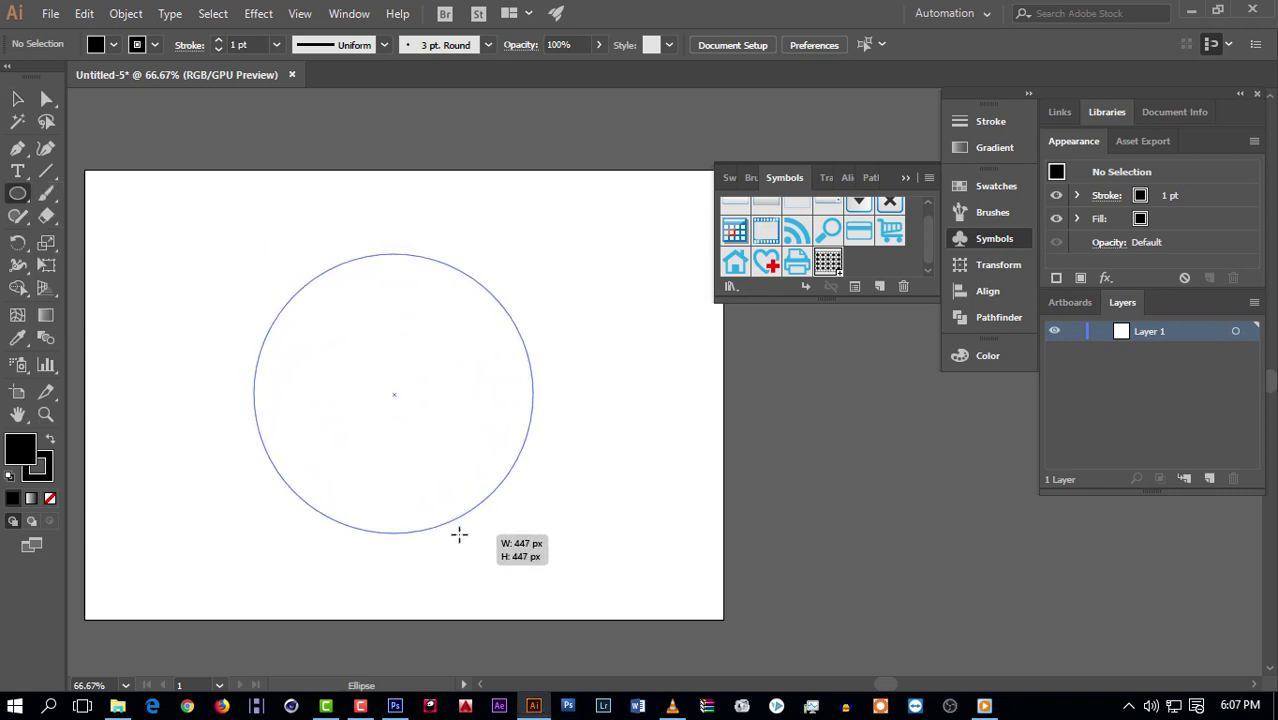
left_click_drag(463, 533, 510, 560)
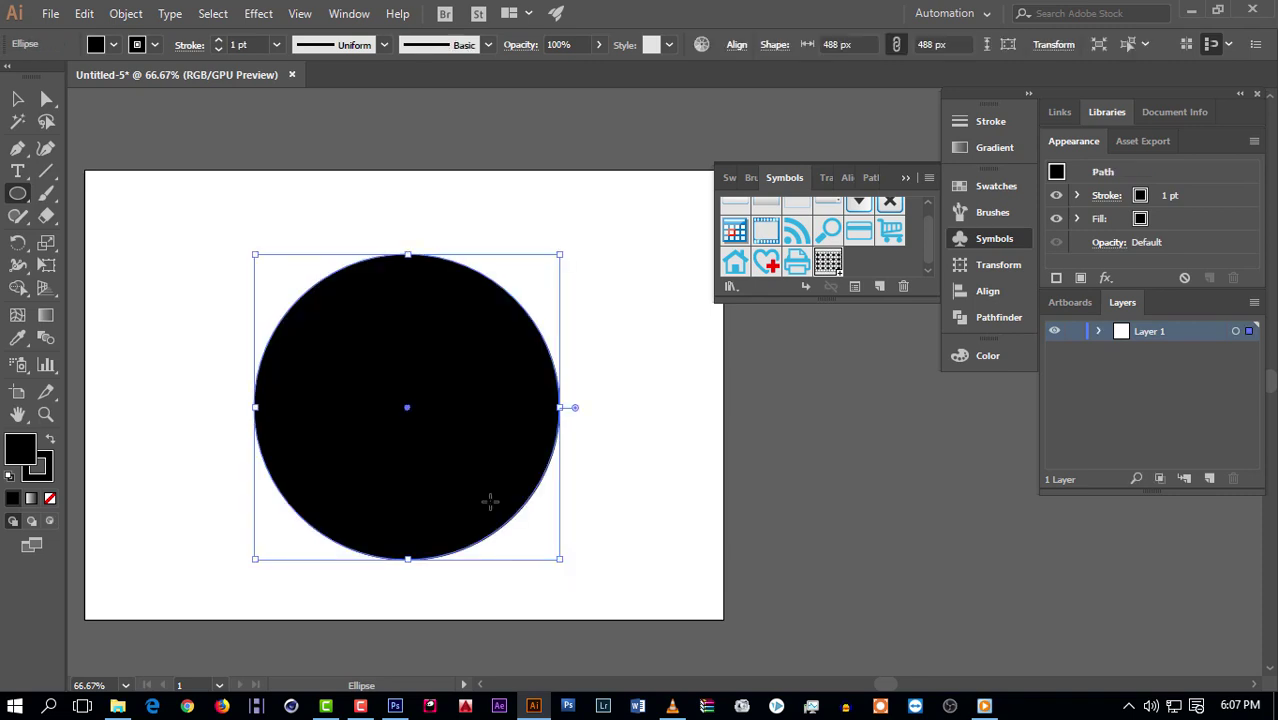
left_click(49, 498)
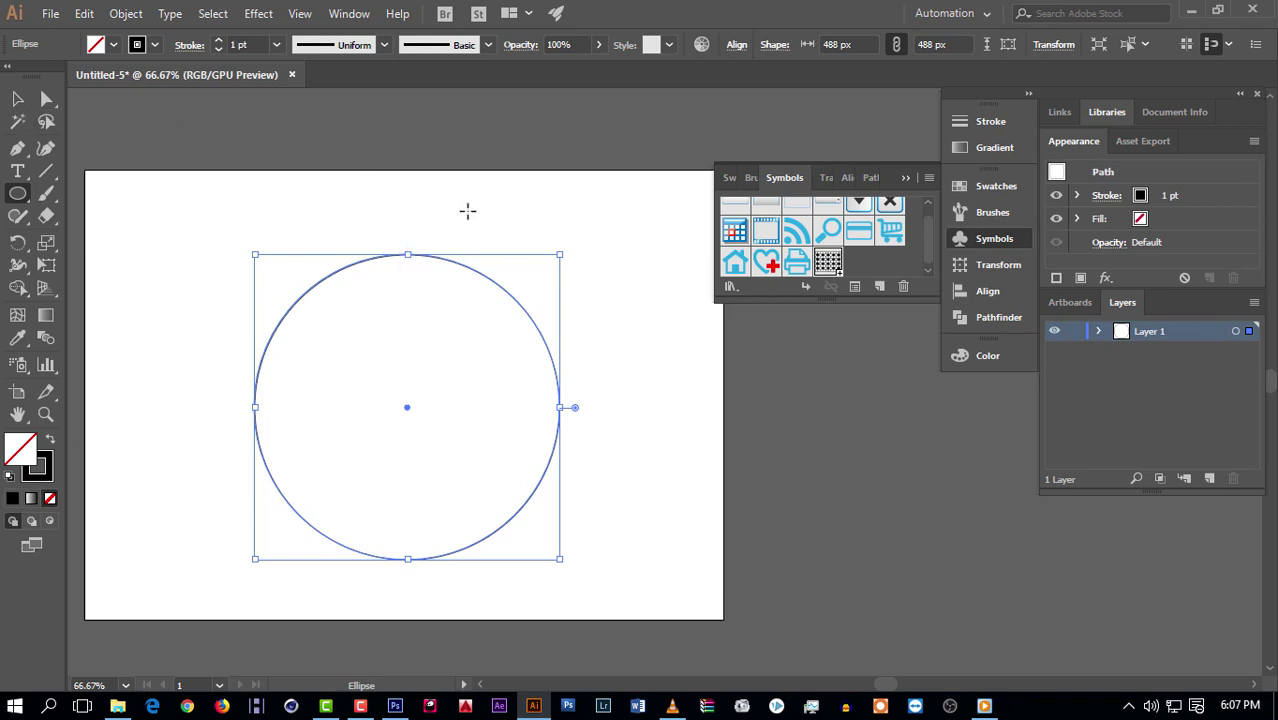
Step: Add Layer 2 and move it below Layer 1
left_click(1209, 479)
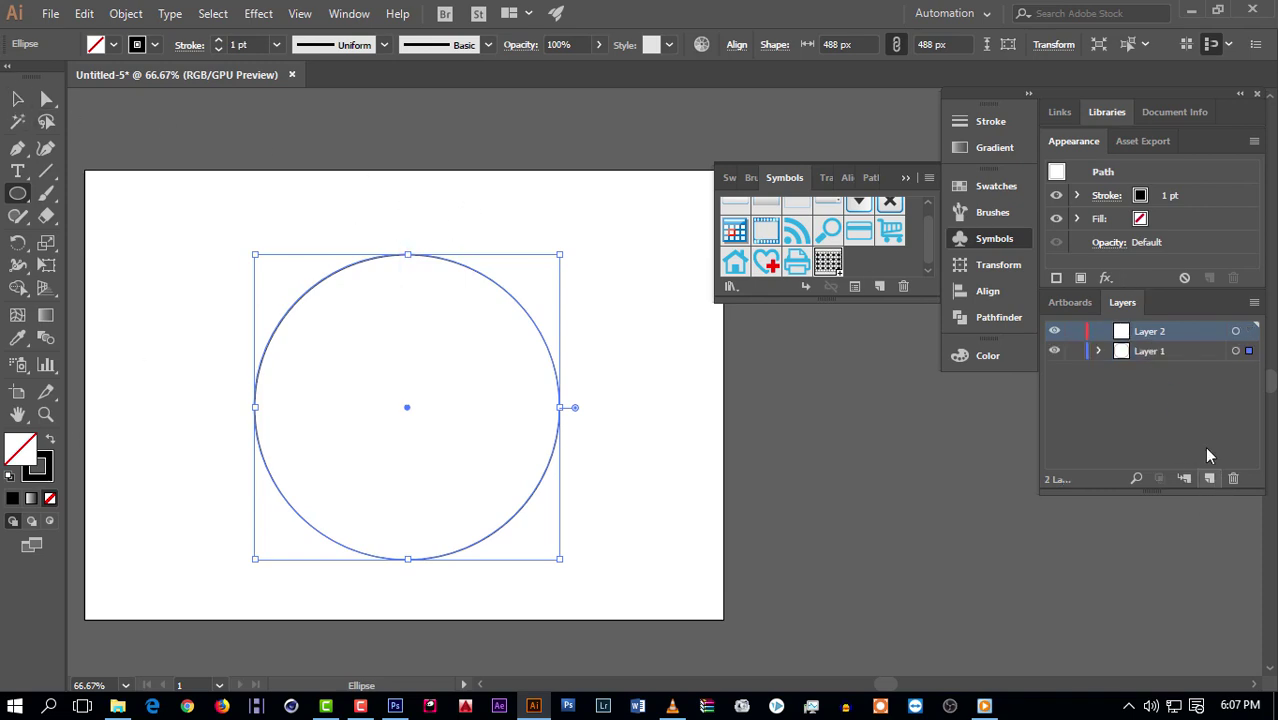
left_click_drag(1155, 335, 1155, 372)
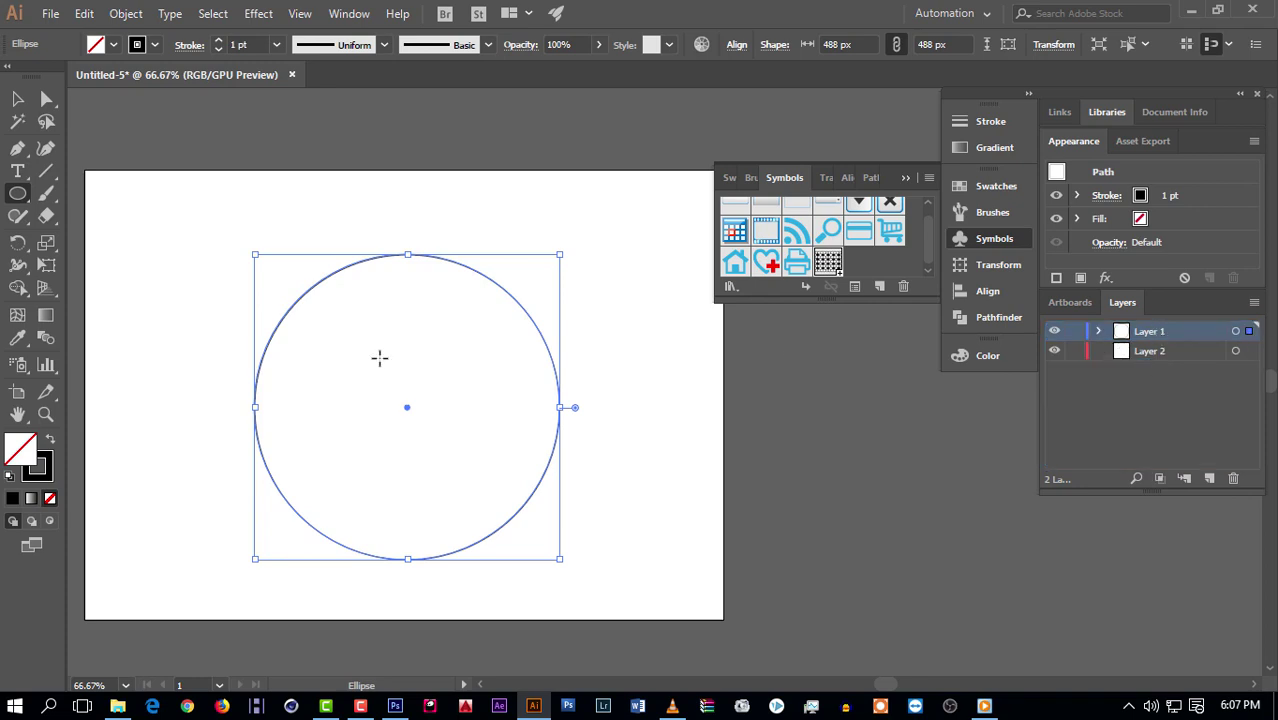
left_click(18, 99)
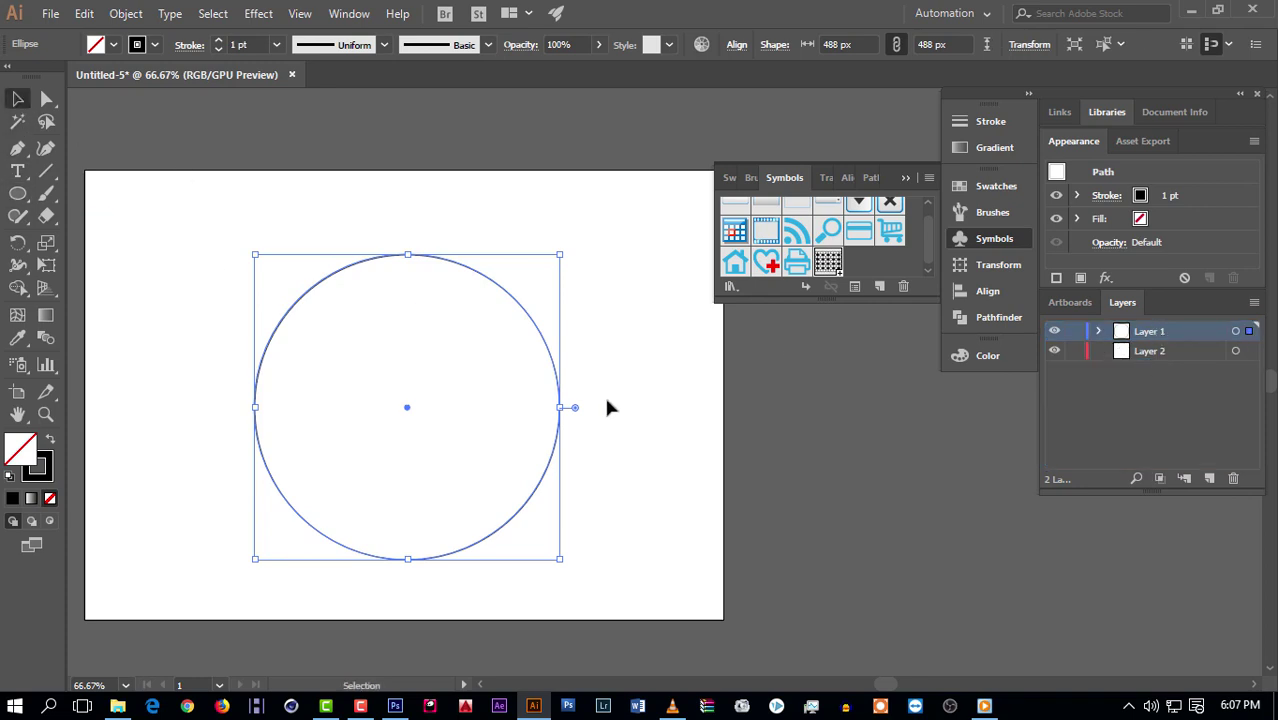
Step: Delete the circle's left anchor point, leaving only its right half
left_click(607, 402)
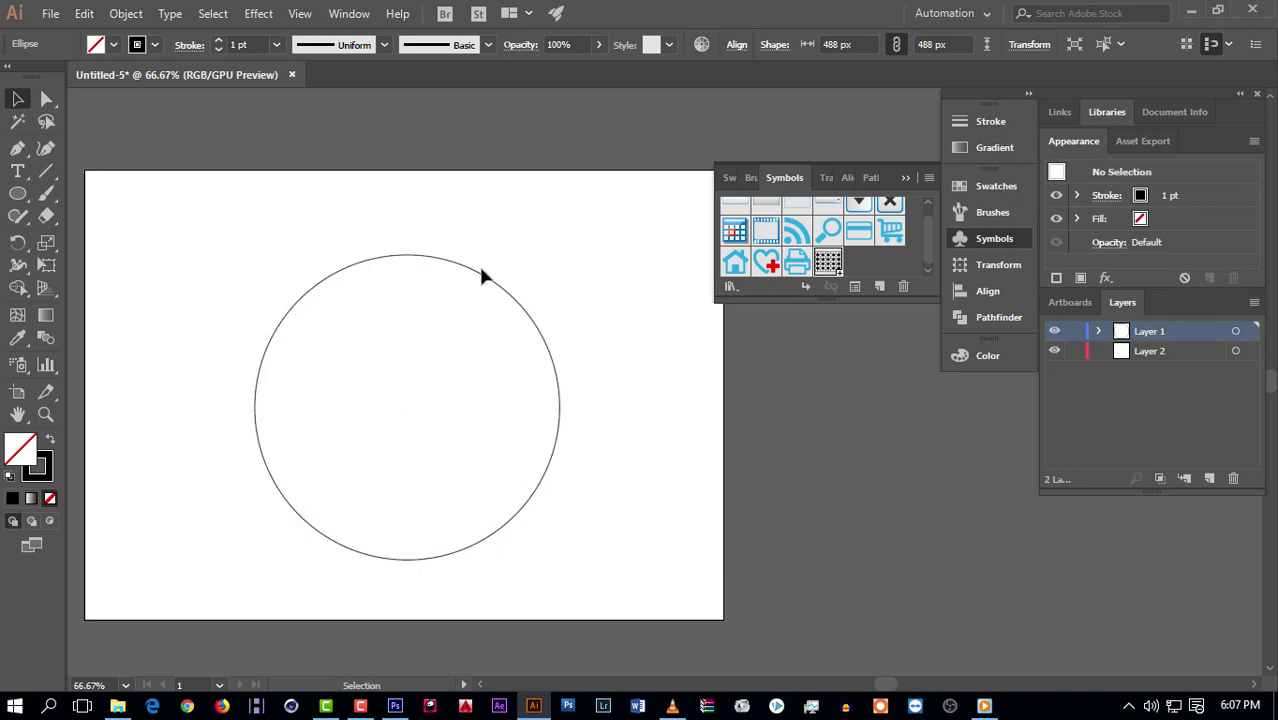
left_click(44, 101)
left_click_drag(256, 386, 212, 438)
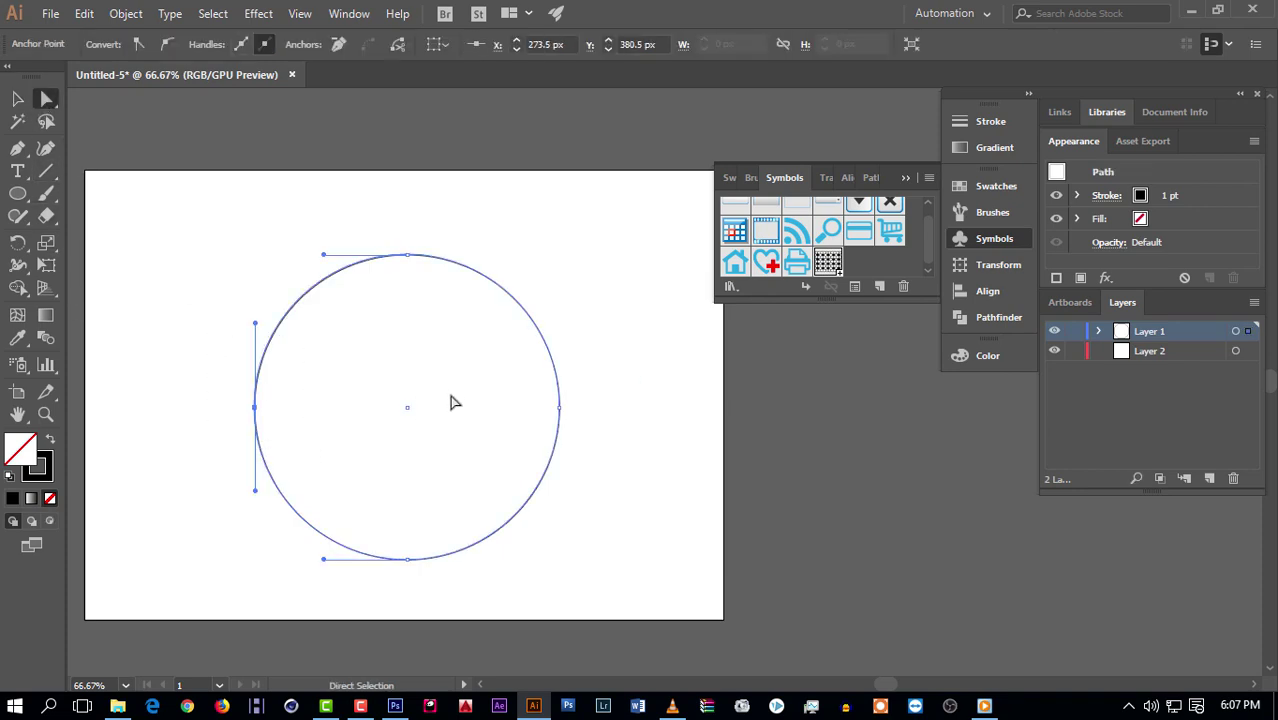
key("Delete")
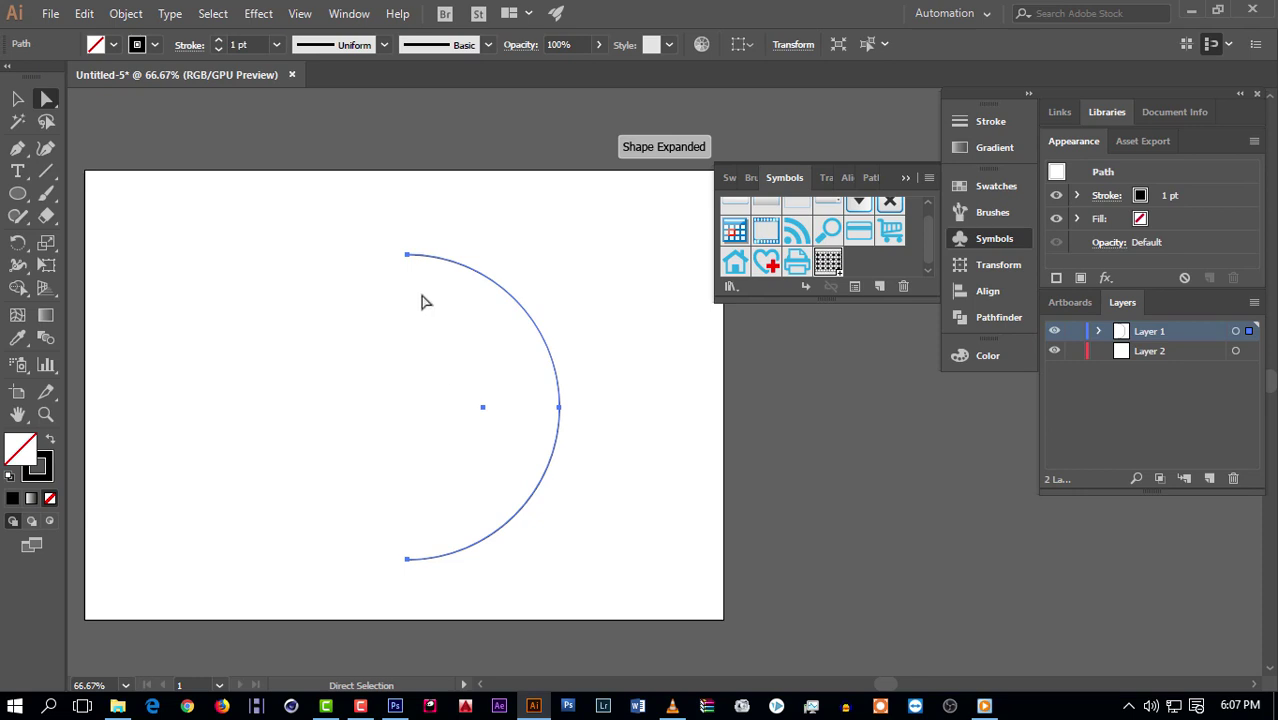
Step: Select the whole remaining half-circle path with the Selection tool
left_click_drag(382, 231, 600, 537)
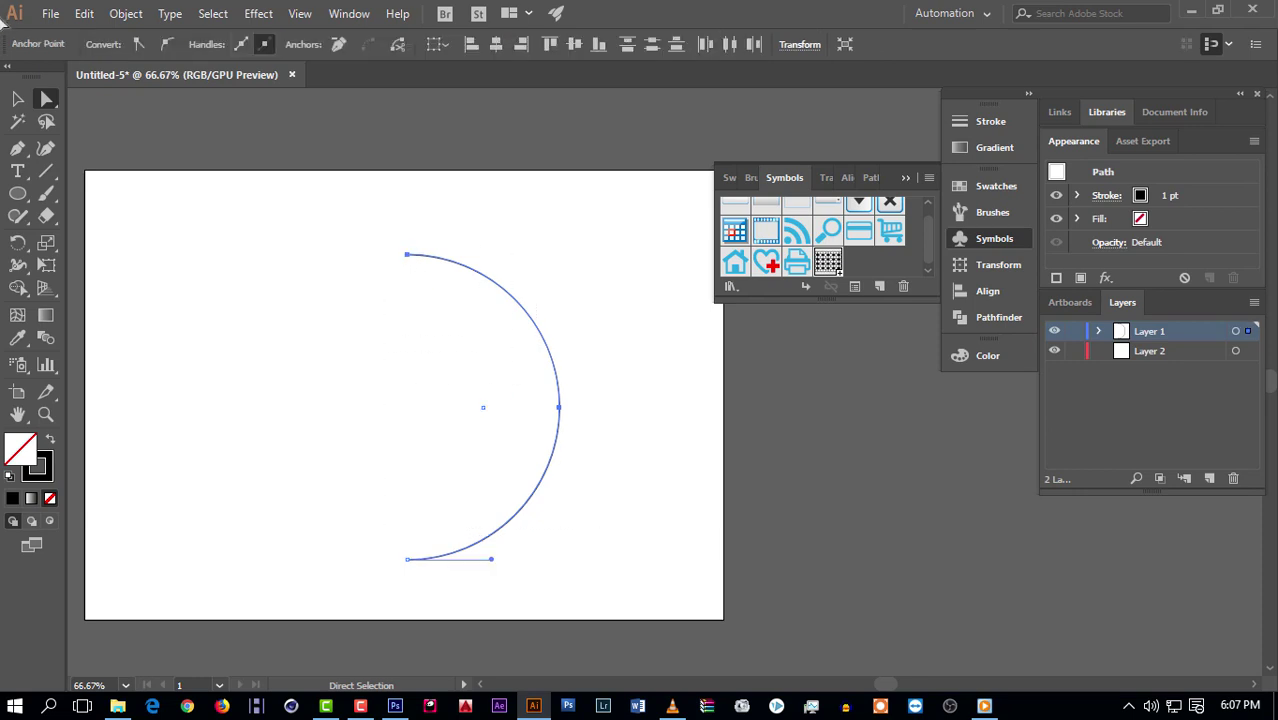
left_click(16, 99)
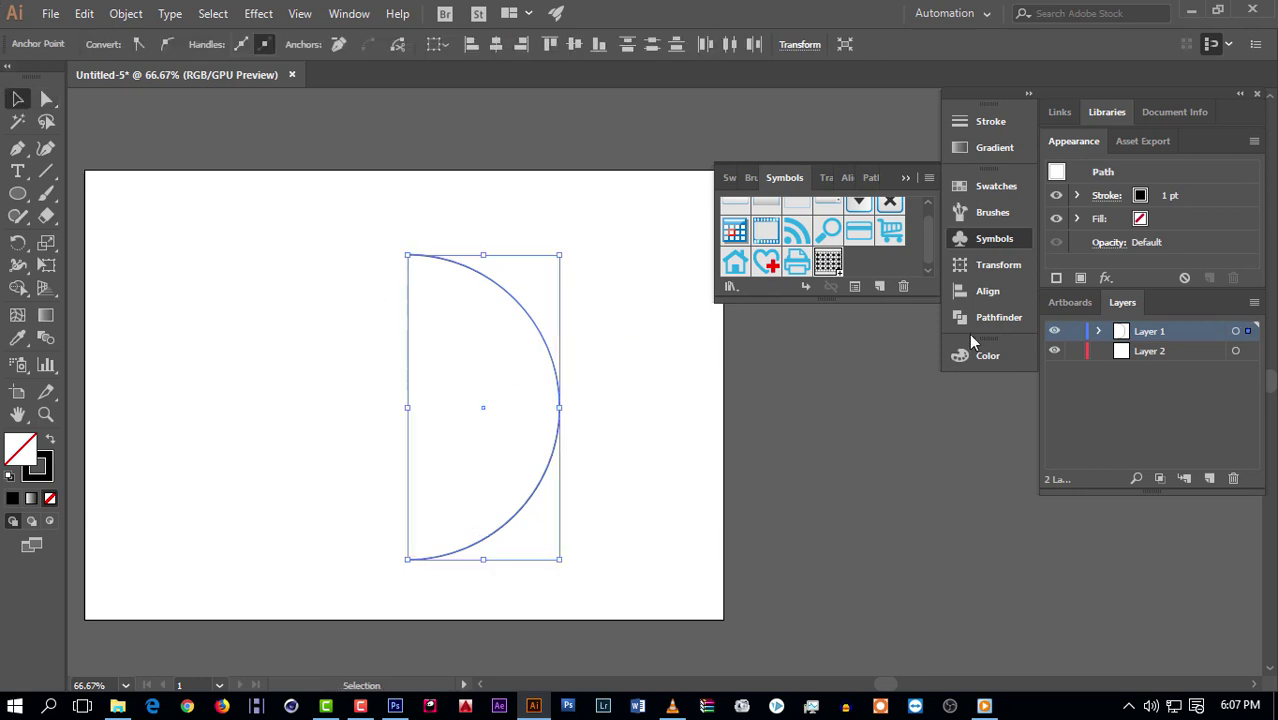
left_click(999, 318)
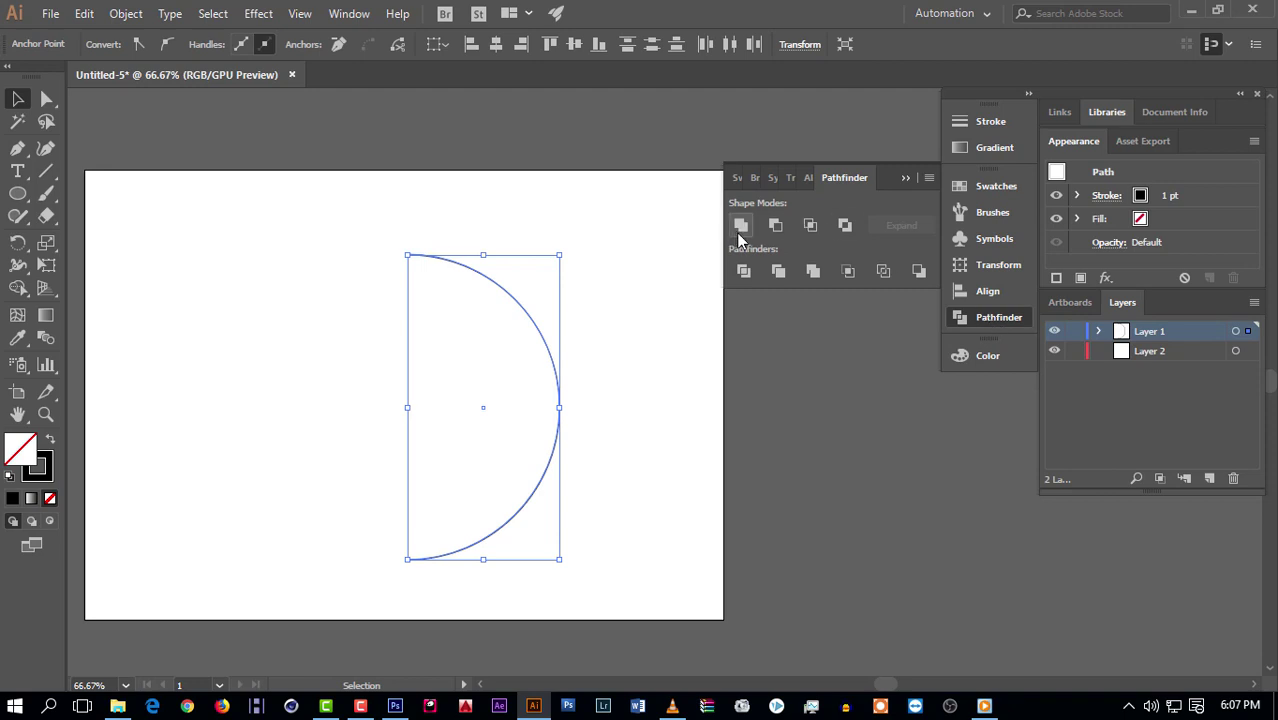
left_click(399, 230)
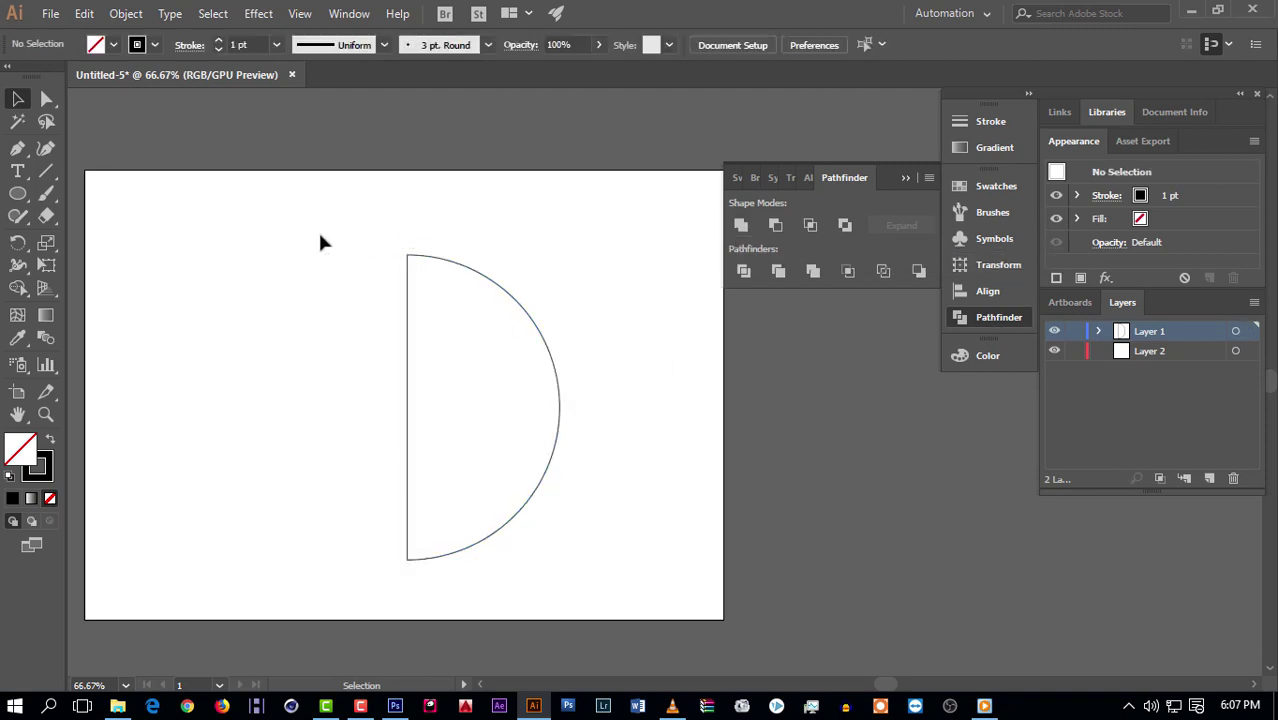
left_click_drag(319, 234, 587, 562)
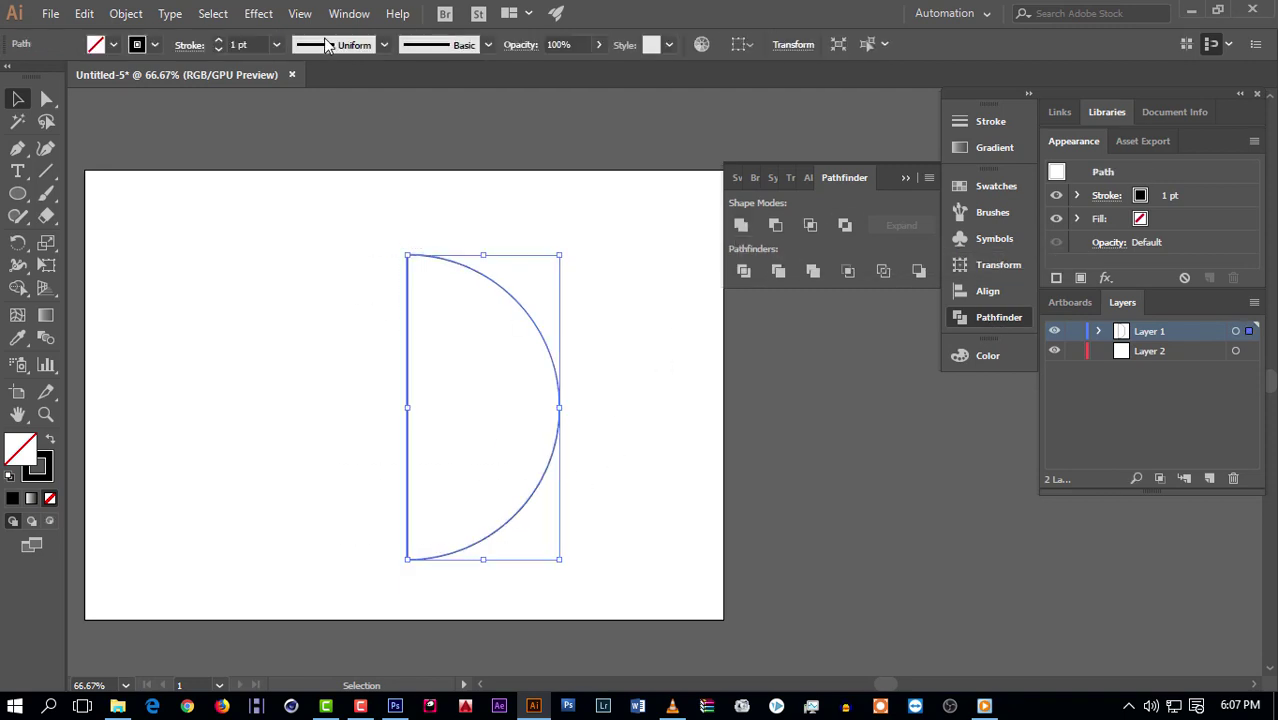
Step: Apply a 3D Revolve to the half-circle with Front position, previewing a shaded black sphere
left_click(258, 13)
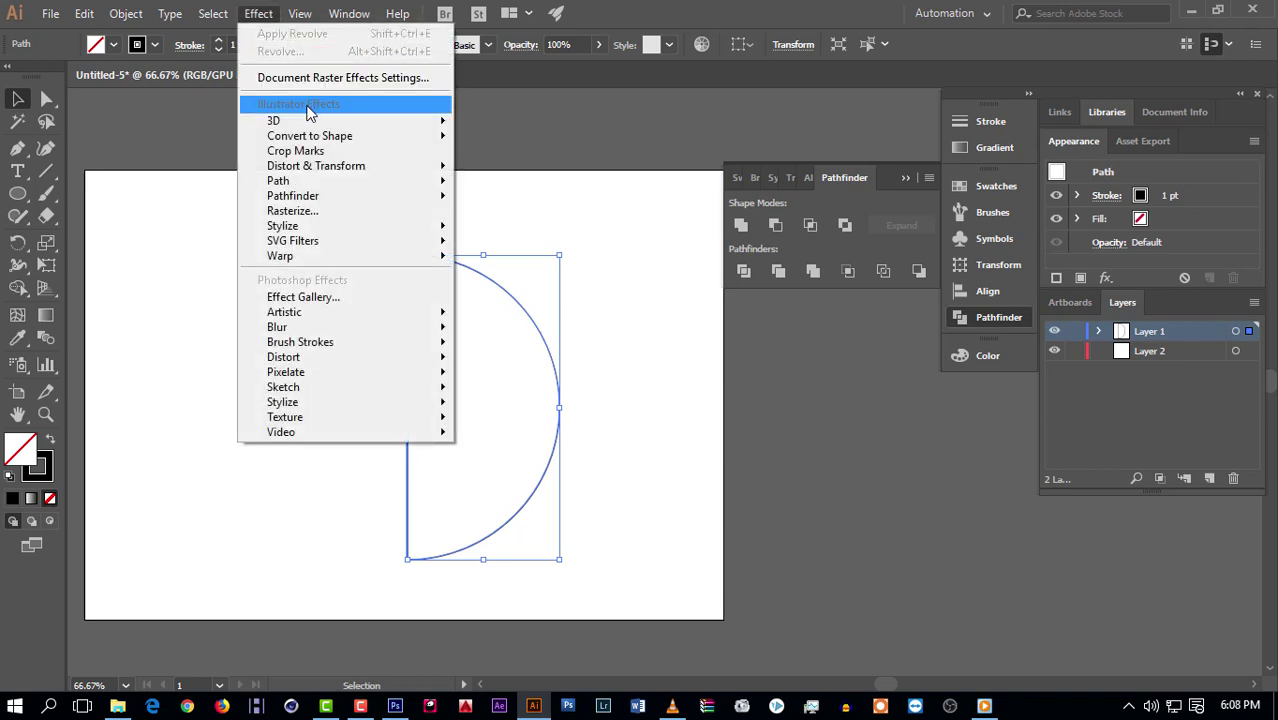
mouse_move(273, 120)
left_click(548, 149)
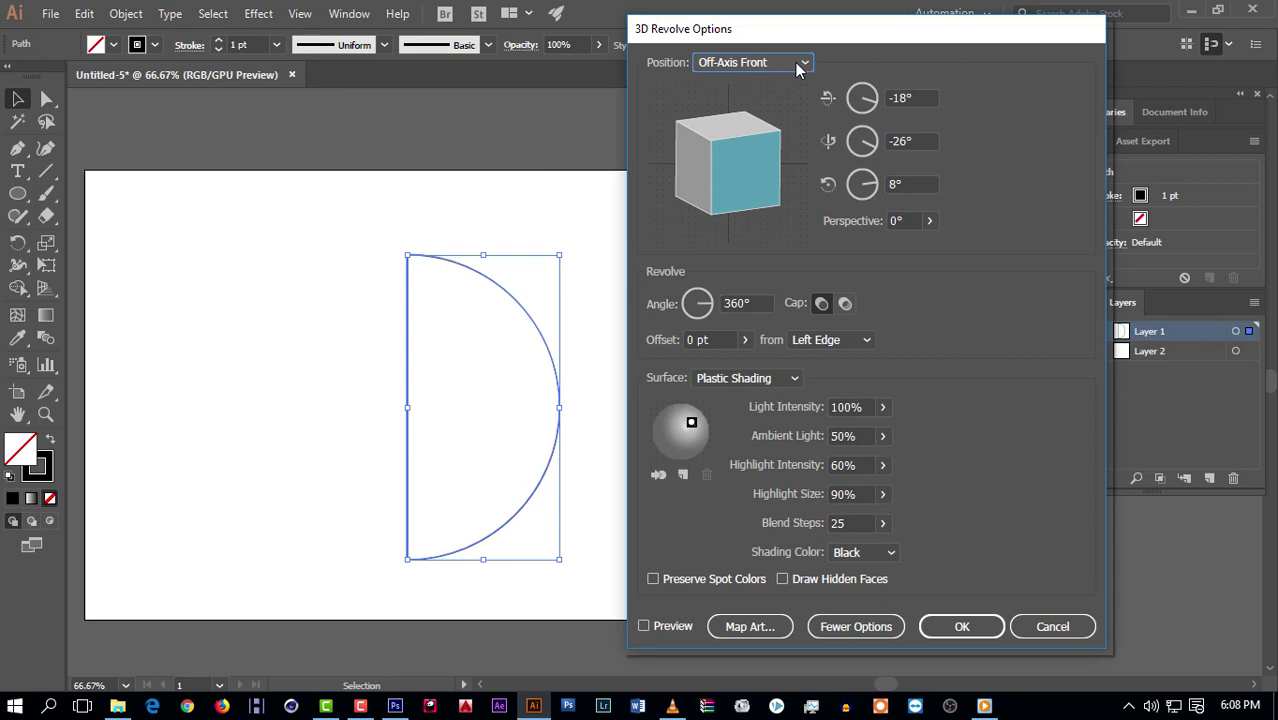
left_click(798, 64)
left_click(745, 104)
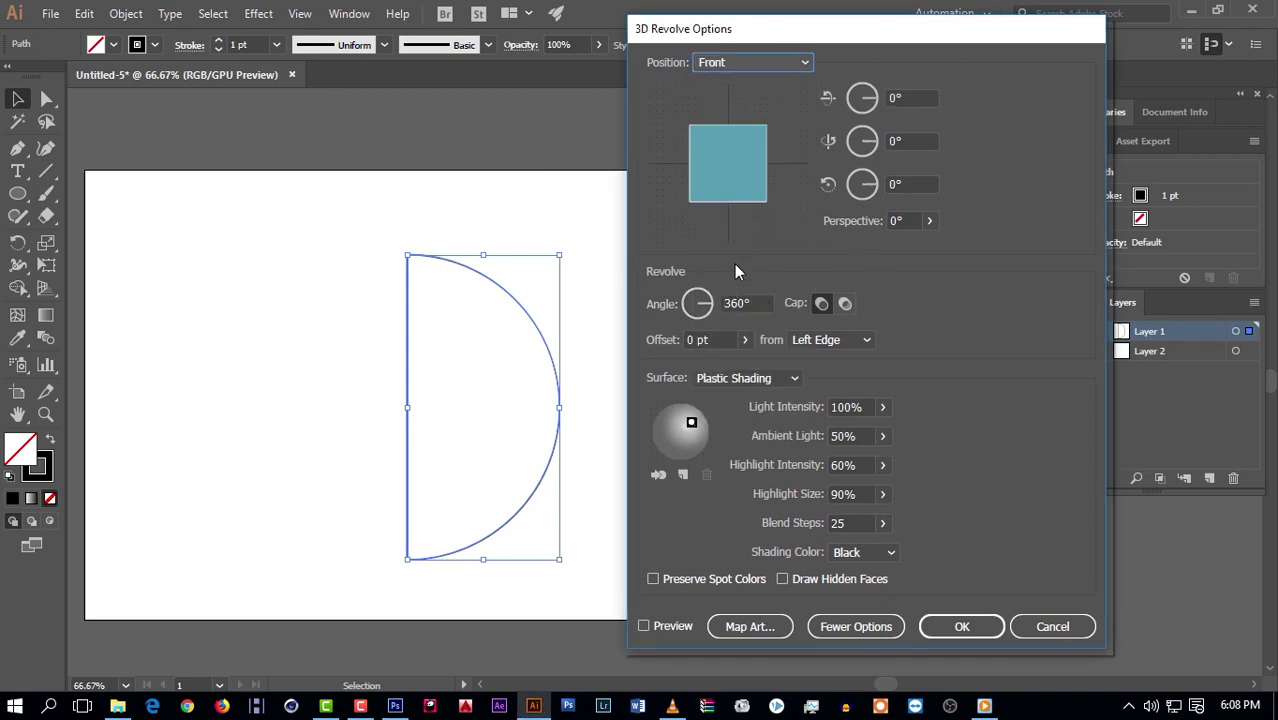
left_click(643, 625)
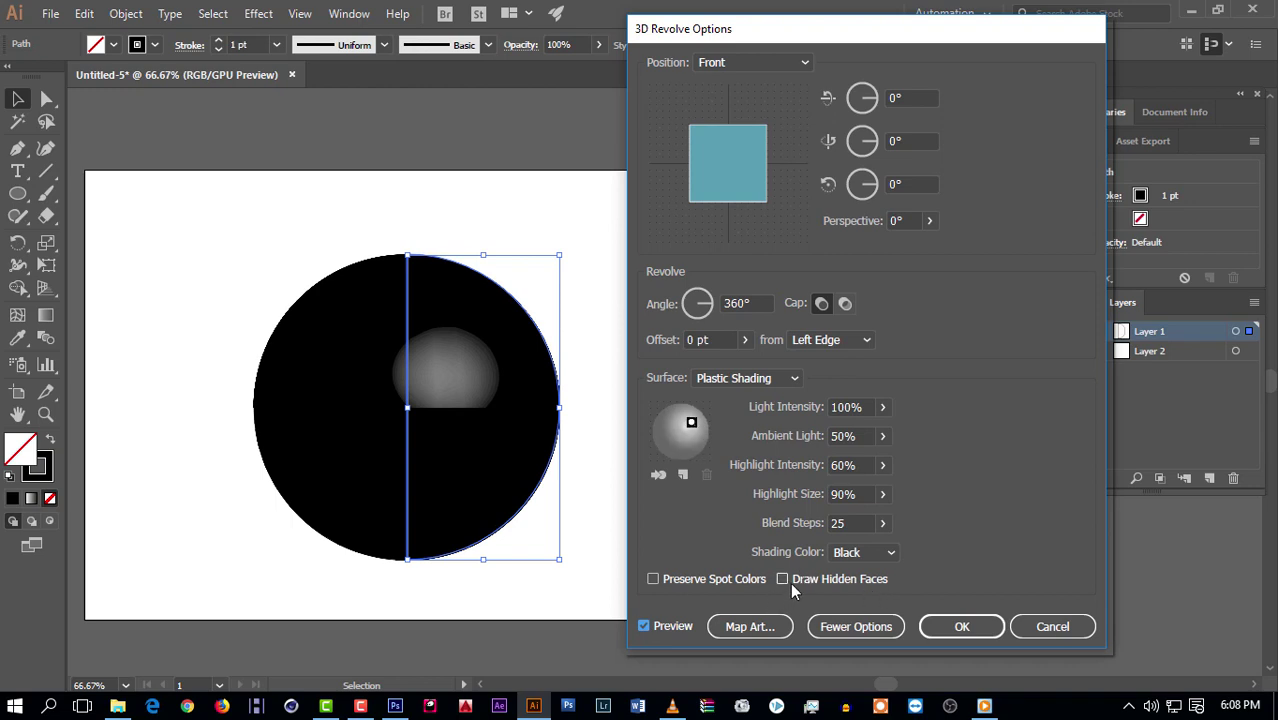
left_click(761, 628)
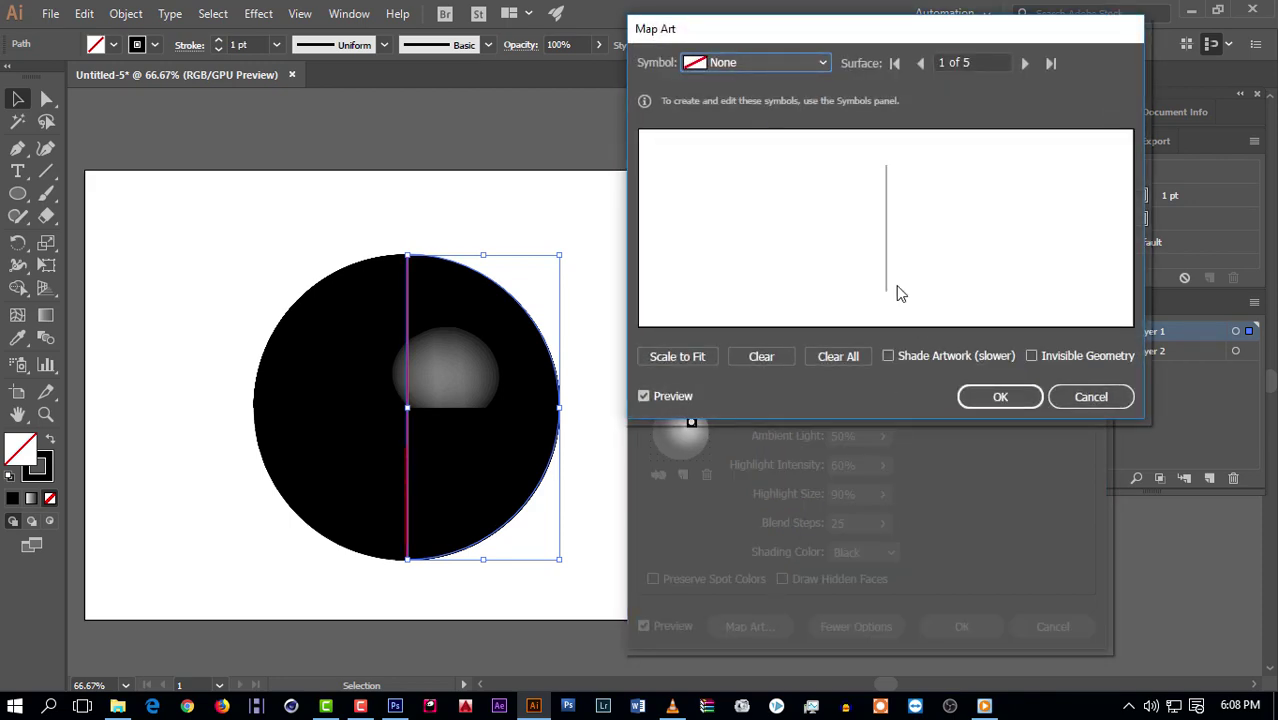
Step: Advance the Map Art surface selection to the sphere's surface 5 of 5
left_click(1028, 65)
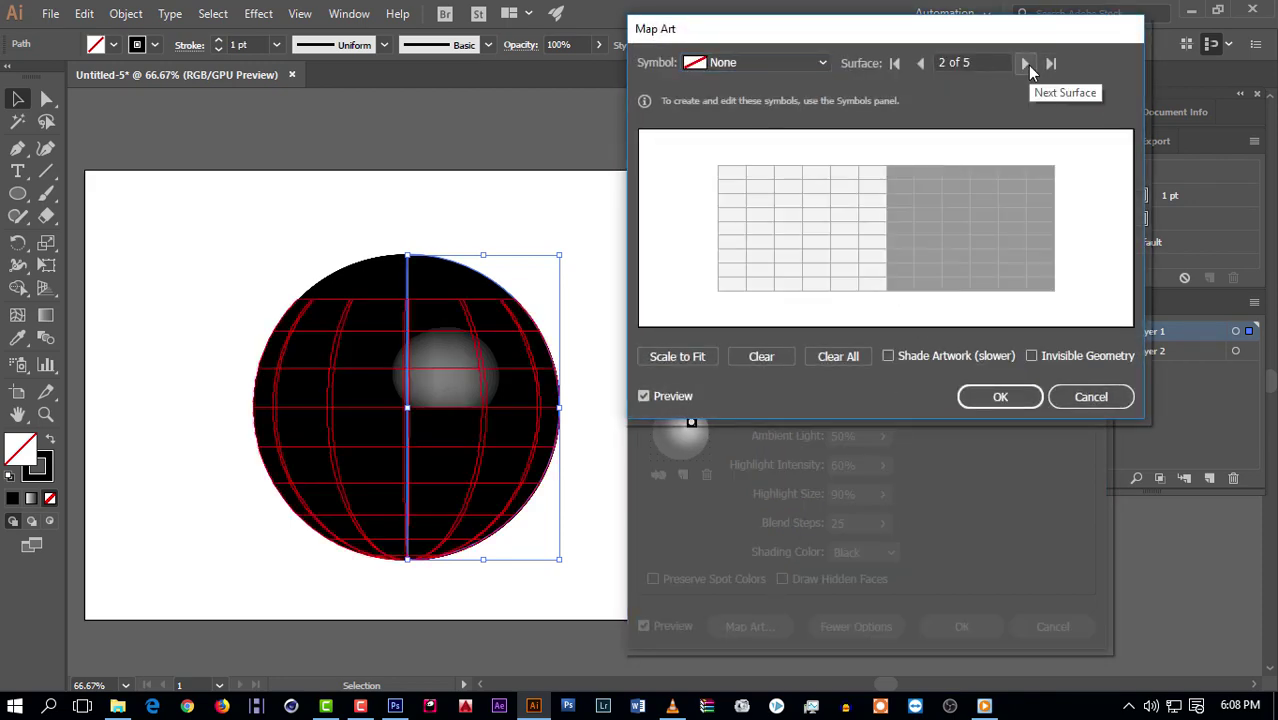
left_click(1027, 65)
left_click(1027, 65)
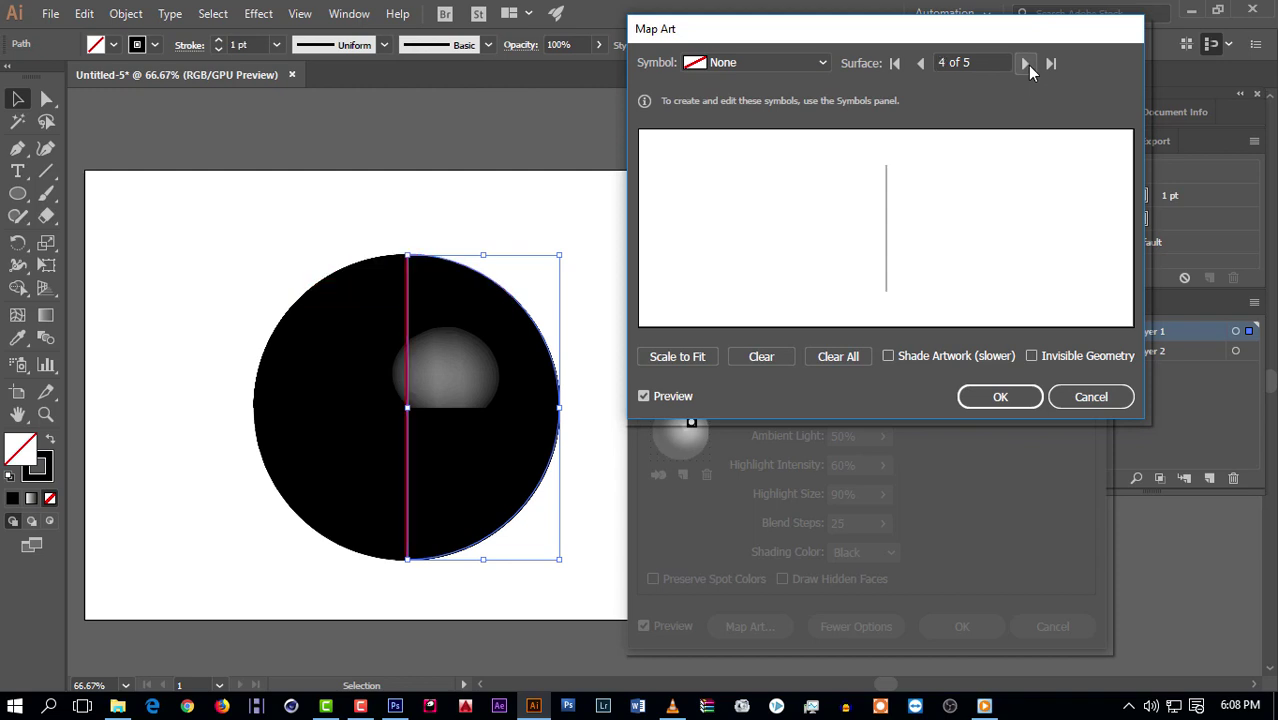
left_click(1027, 65)
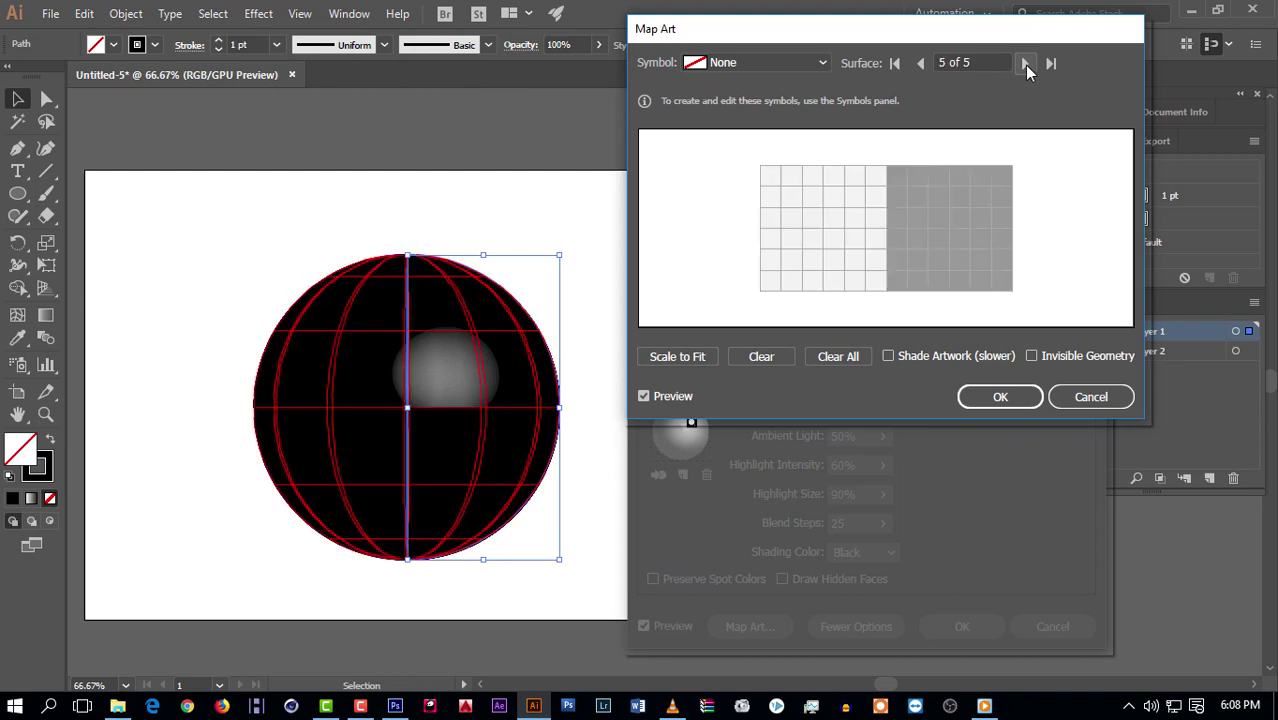
Step: Enable Invisible Geometry with Shade Artwork left off, leaving only the red wireframe
left_click(1031, 356)
left_click(1030, 357)
left_click(1030, 357)
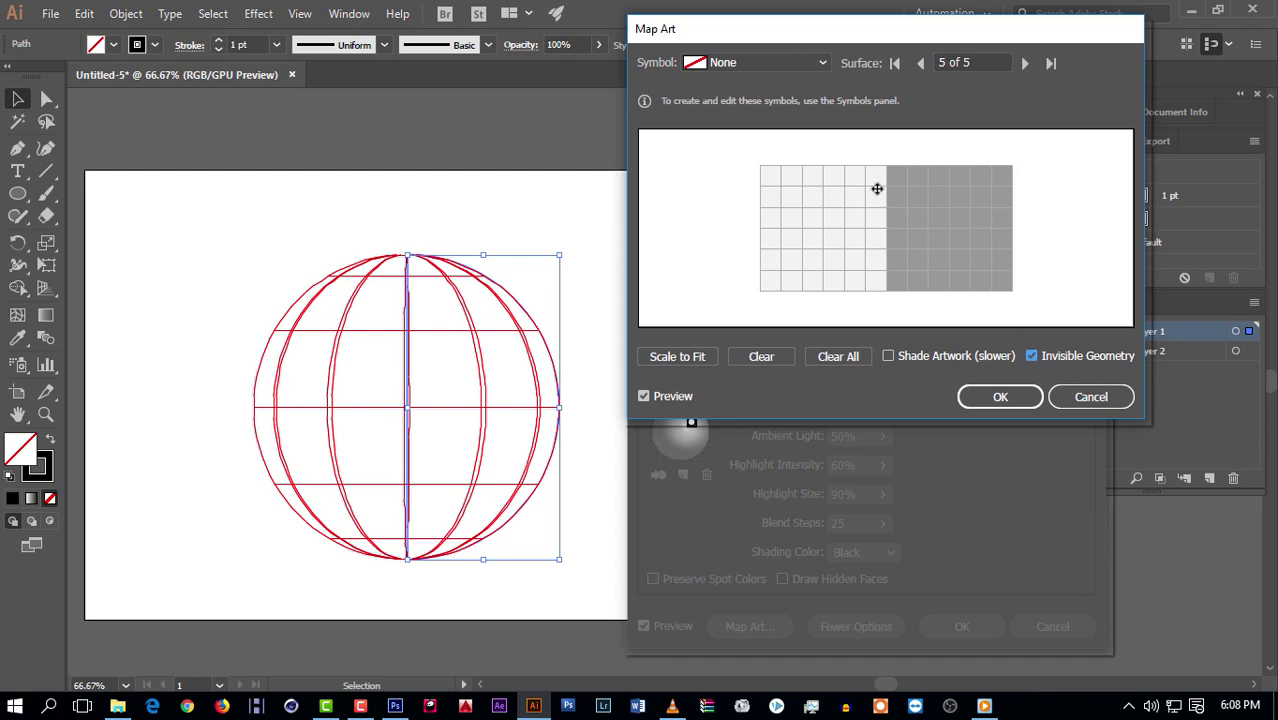
left_click(1031, 356)
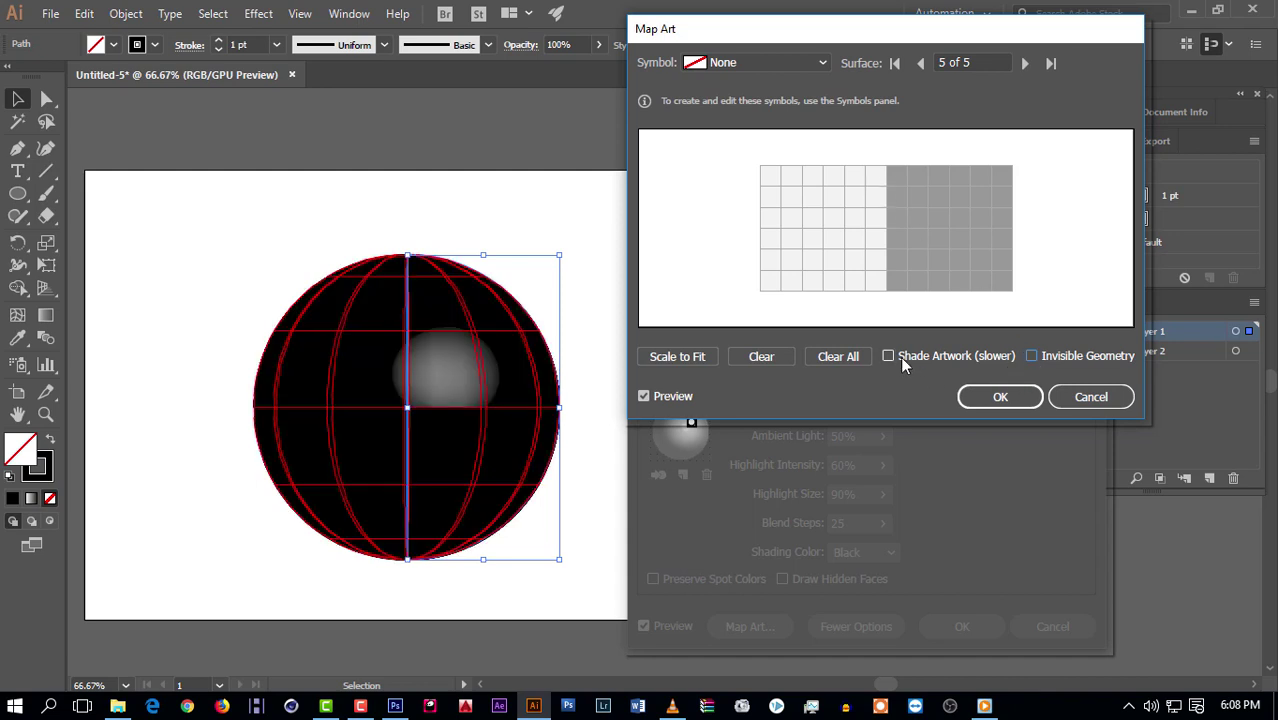
left_click(888, 356)
left_click(888, 356)
left_click(1031, 356)
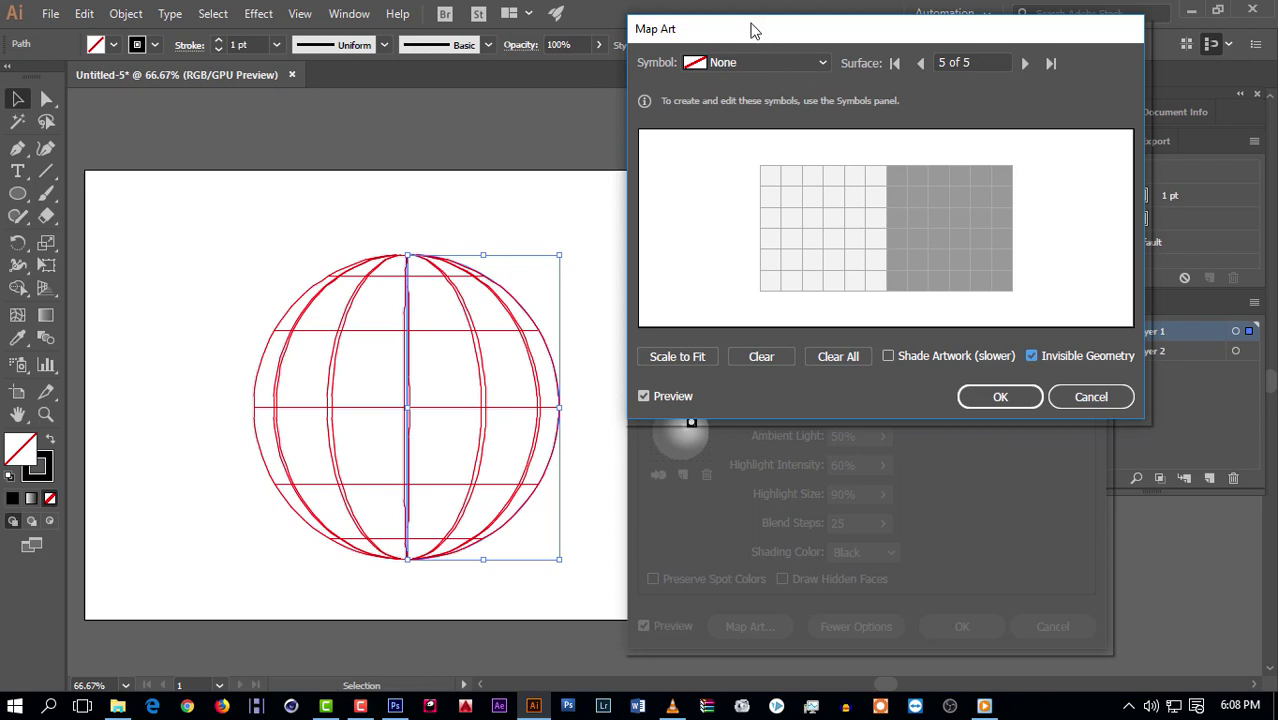
left_click(792, 63)
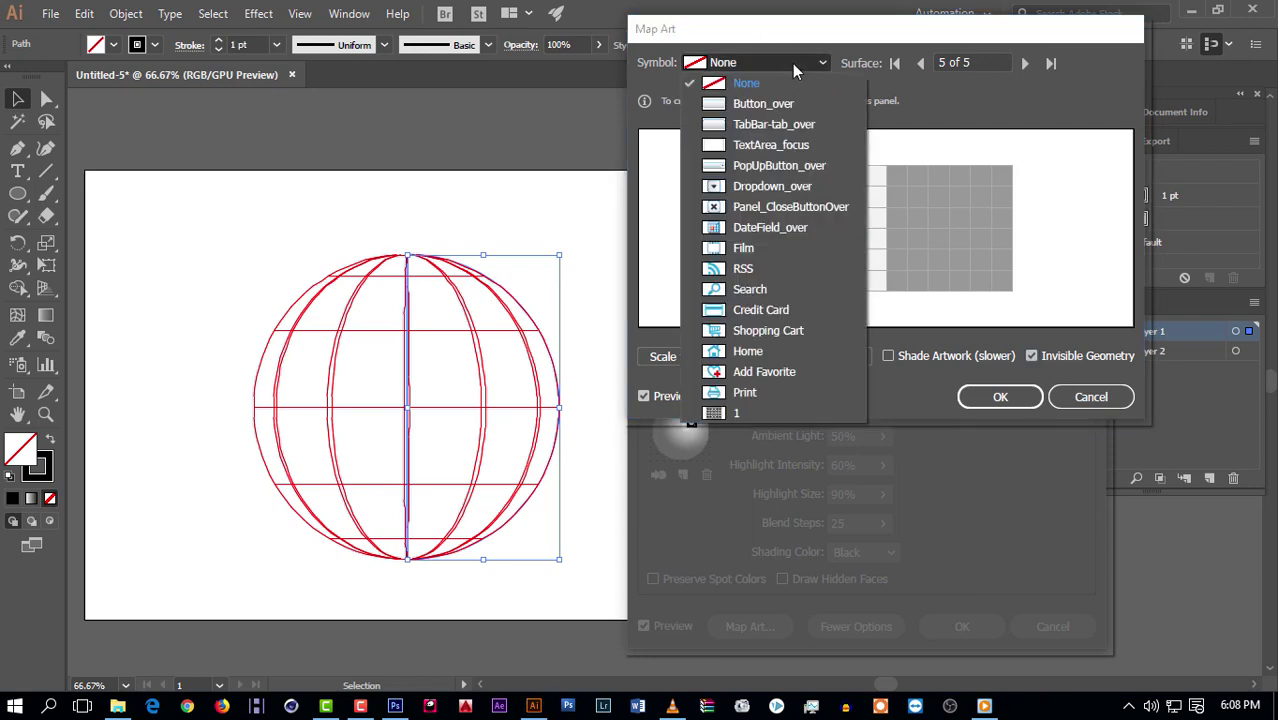
Step: Map hexagon symbol '1' onto surface 5 and stretch its bounding box over the sphere's face
left_click(723, 410)
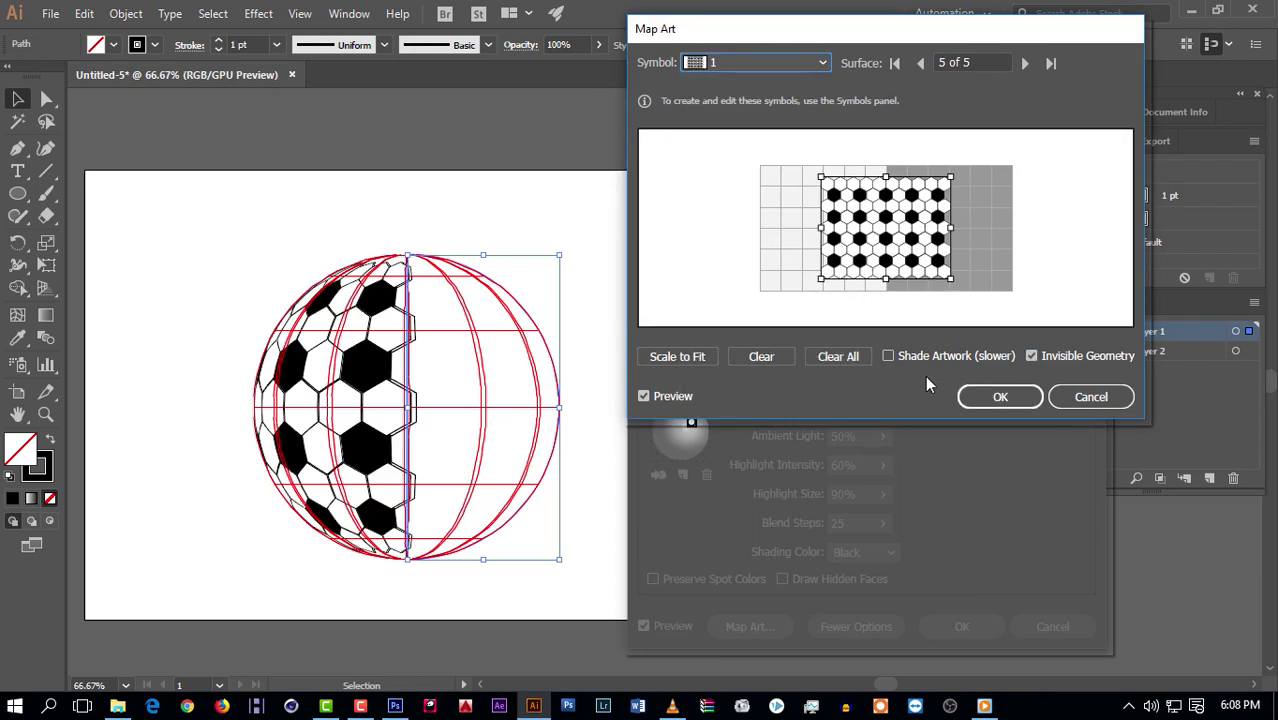
left_click_drag(916, 243, 950, 246)
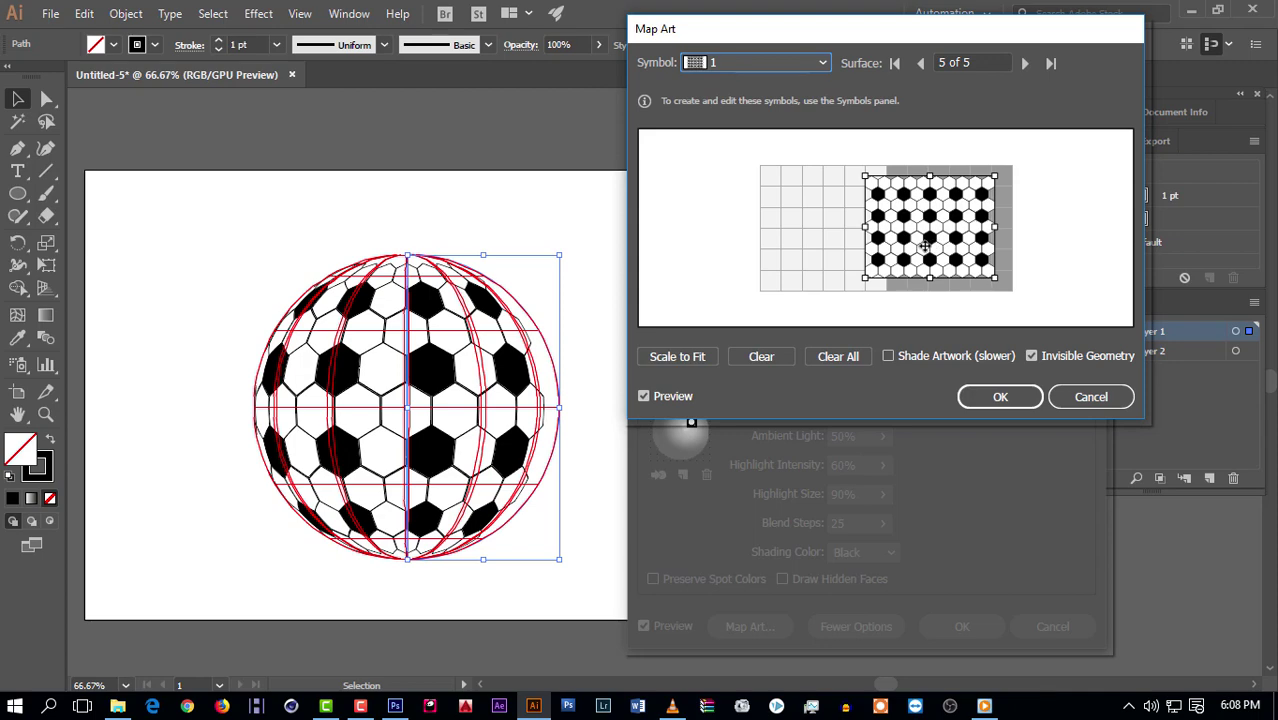
left_click_drag(920, 246, 928, 246)
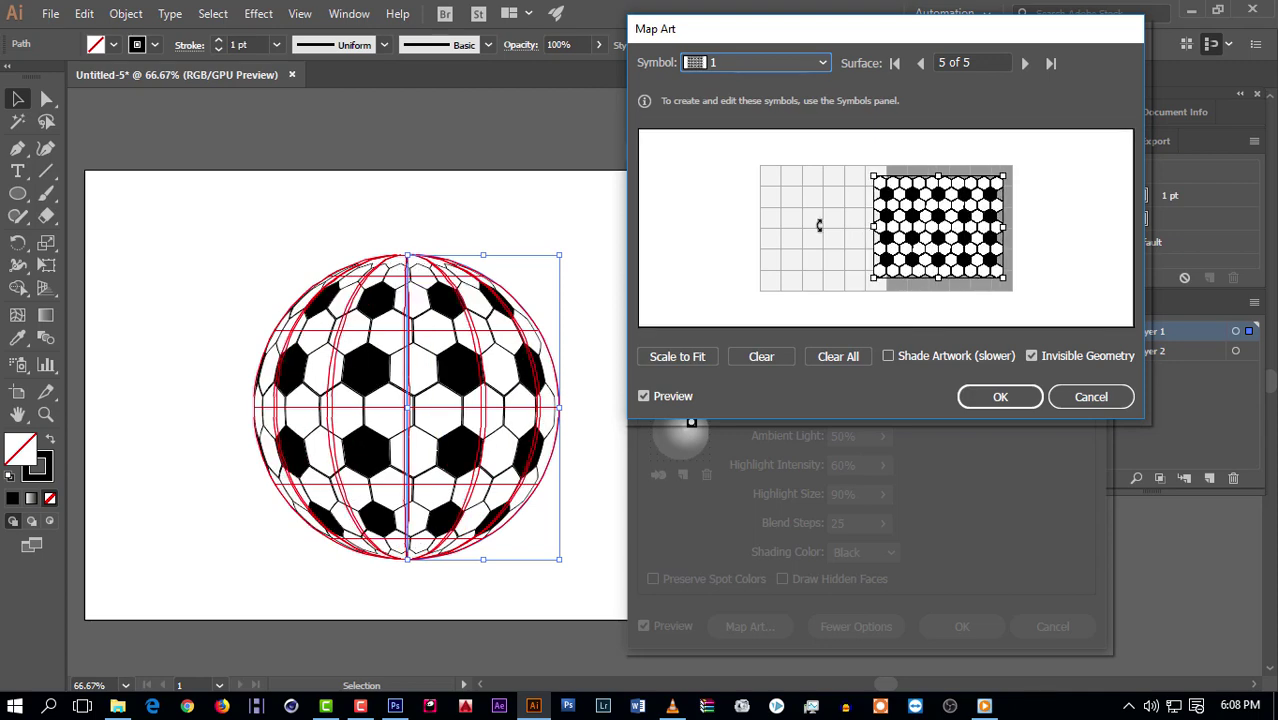
left_click_drag(873, 229, 820, 229)
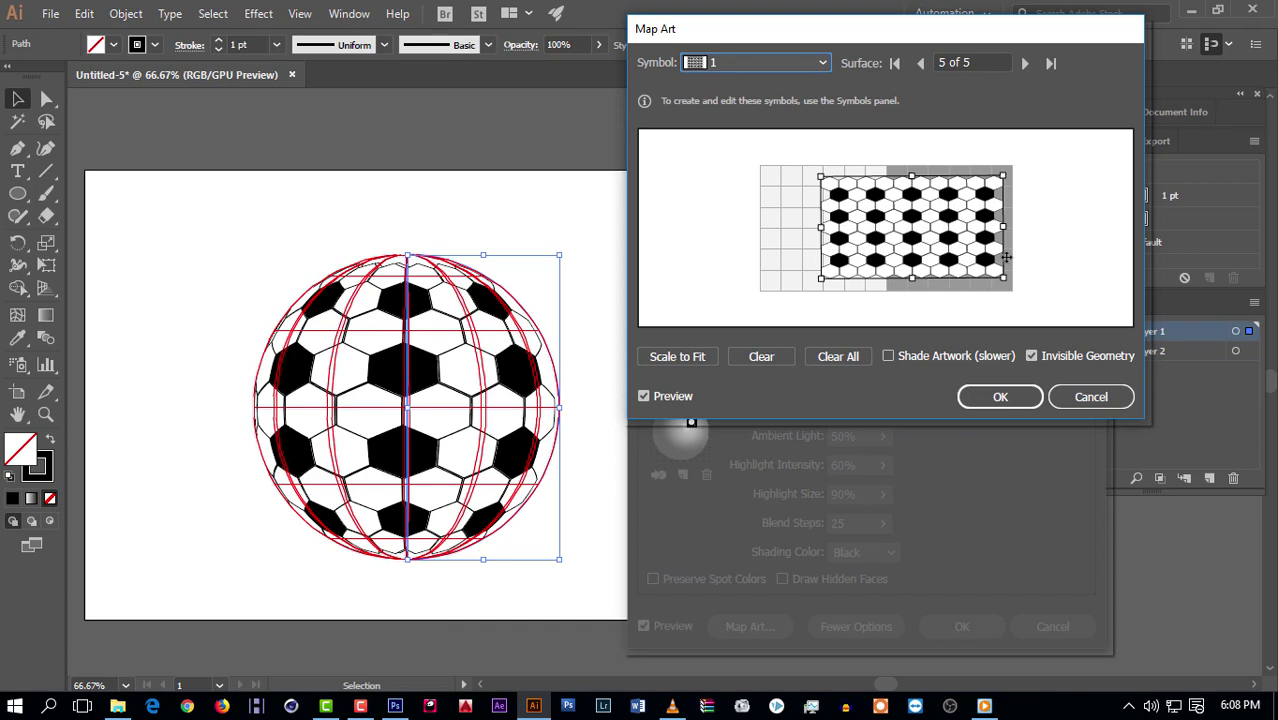
left_click_drag(1004, 228, 1024, 228)
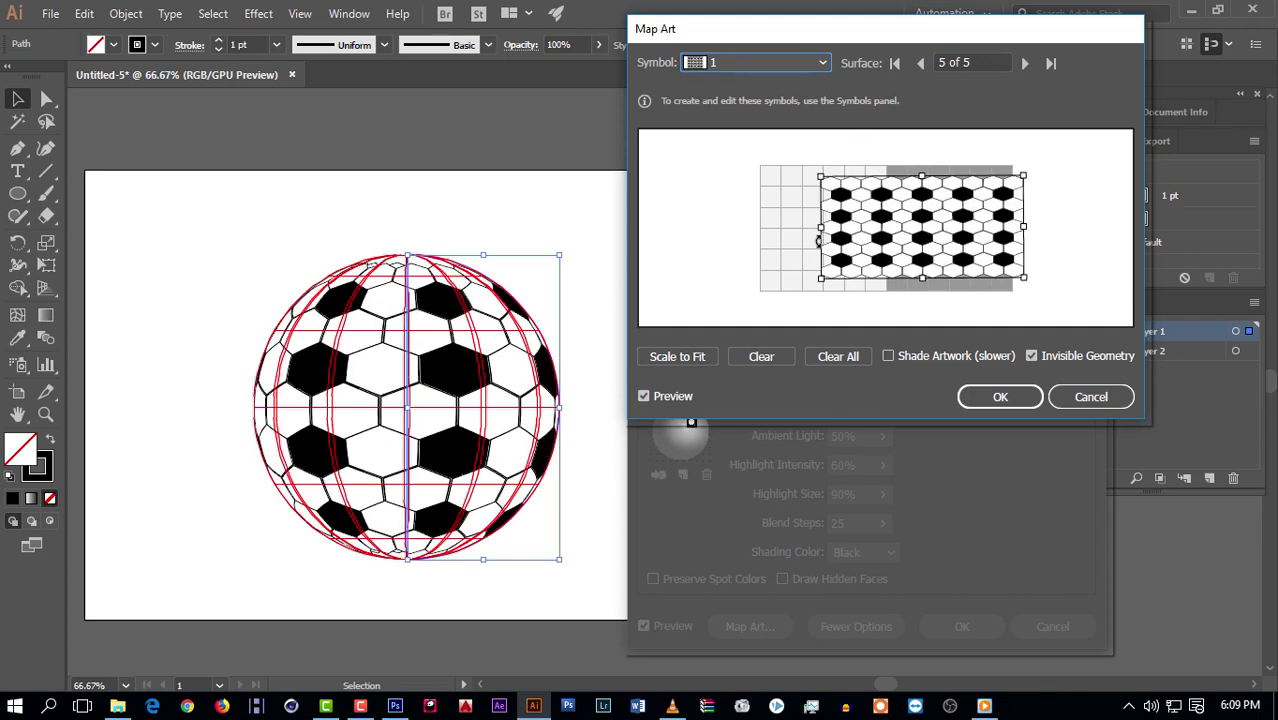
left_click_drag(820, 229, 791, 232)
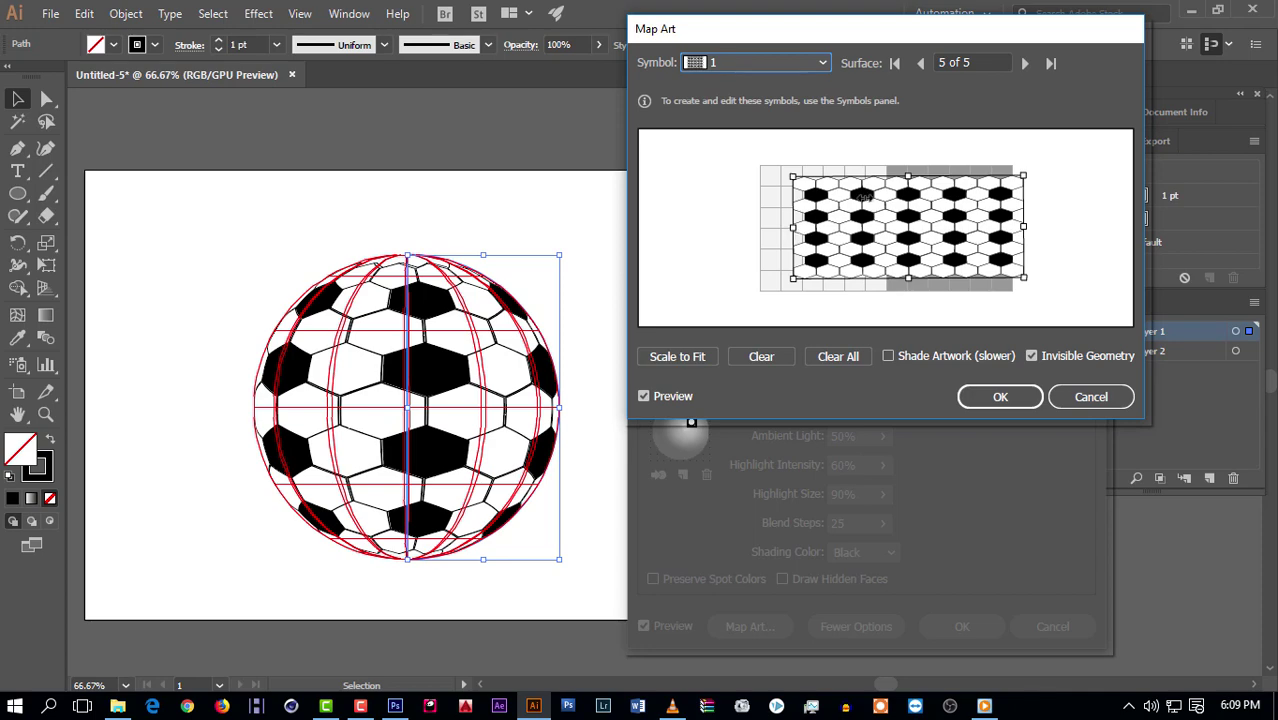
left_click_drag(908, 176, 907, 152)
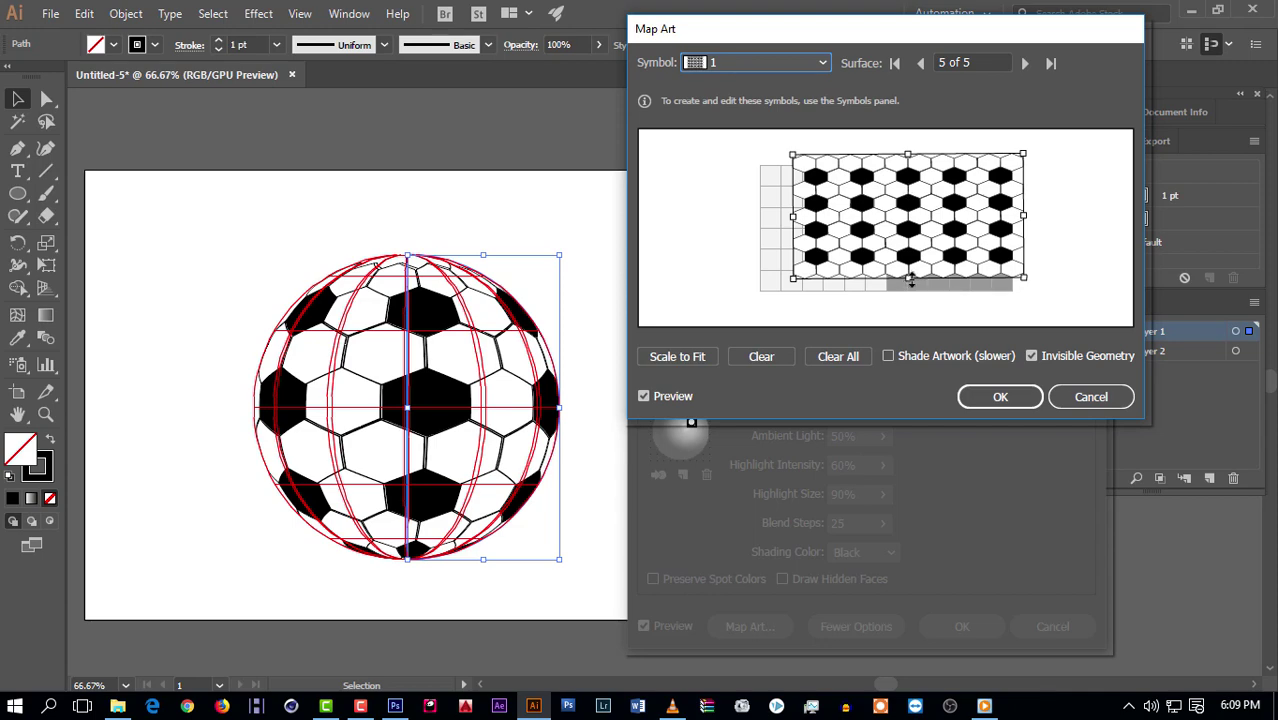
left_click_drag(910, 279, 911, 301)
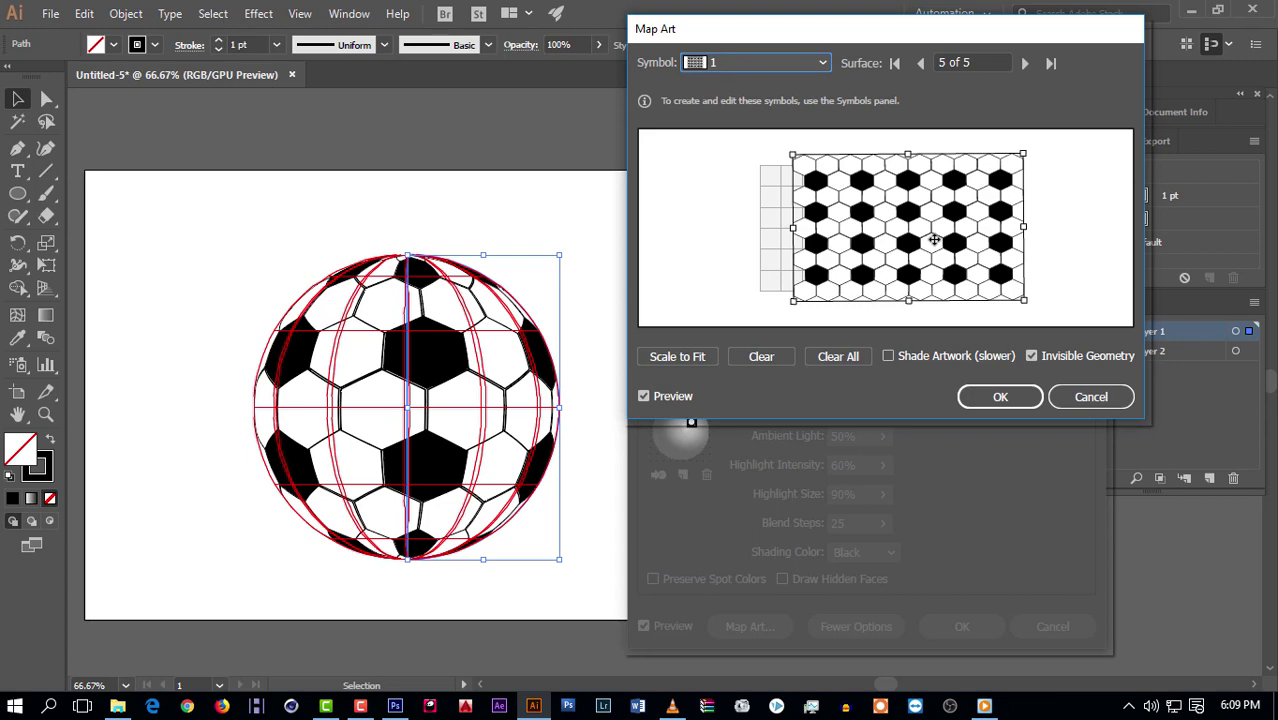
left_click_drag(793, 227, 787, 230)
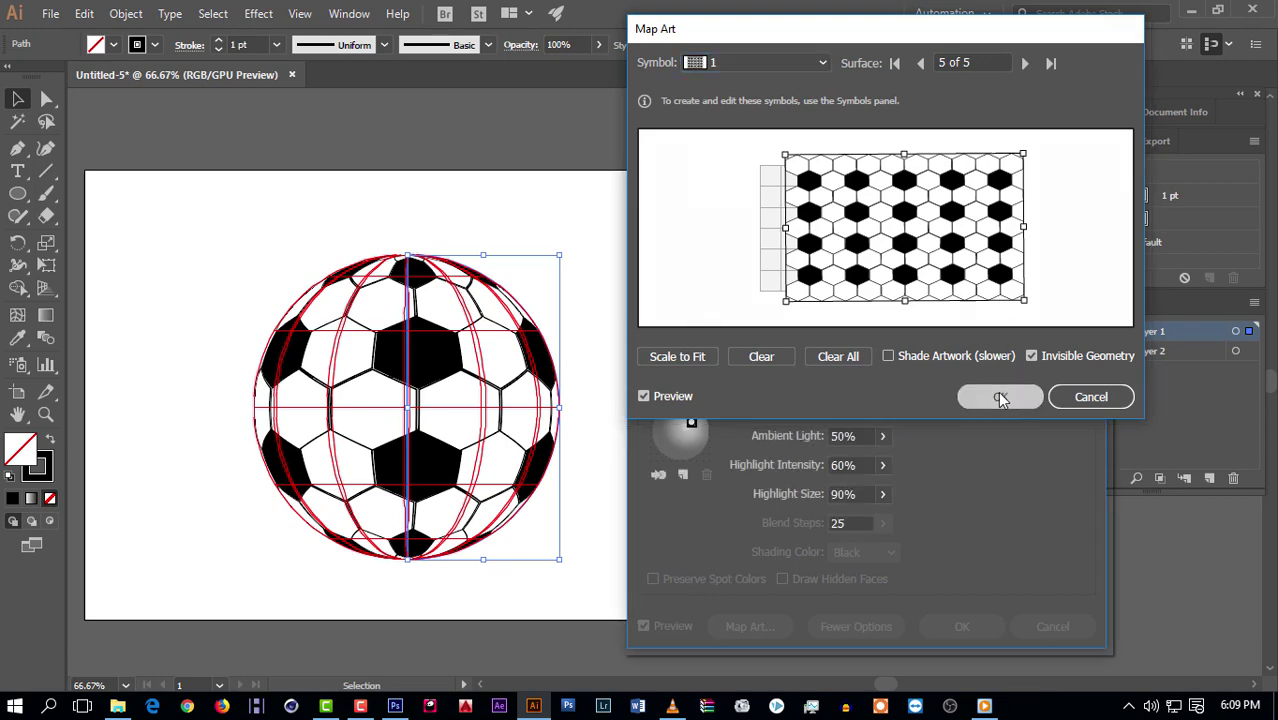
Step: Confirm Map Art and 3D Revolve, reselect the ball, and Expand Appearance into flat artwork
left_click(1001, 398)
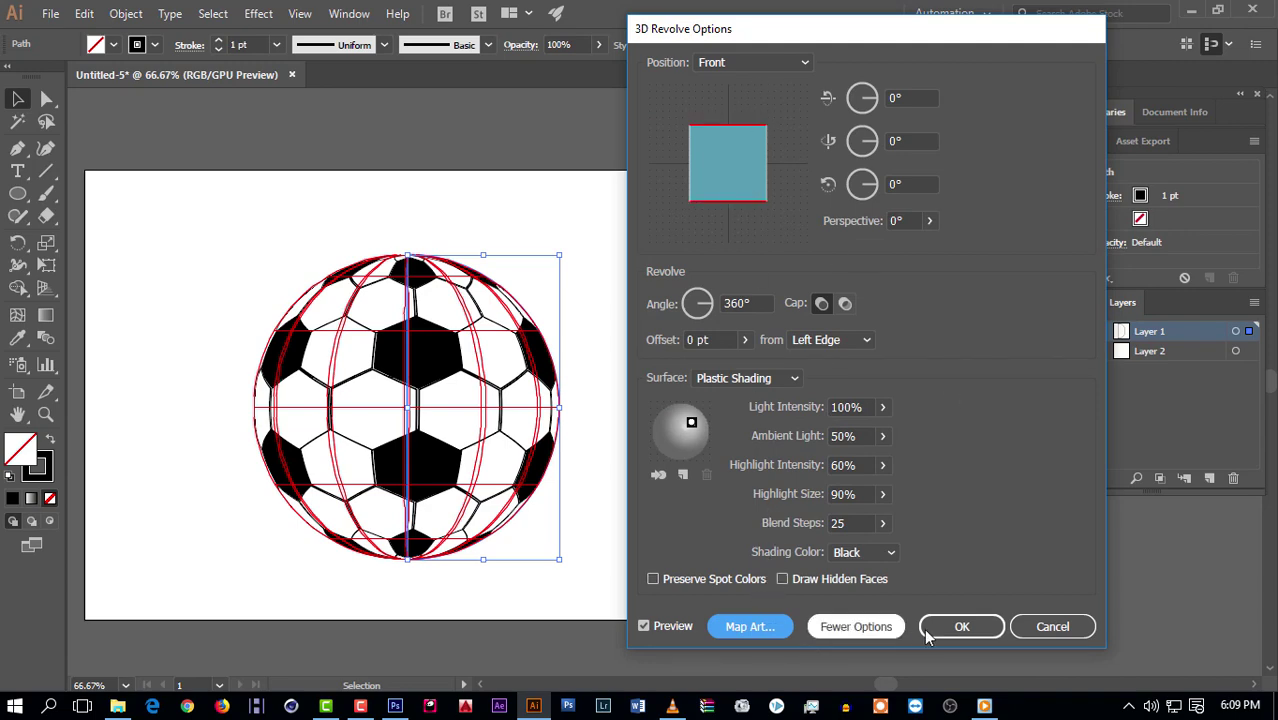
left_click(965, 625)
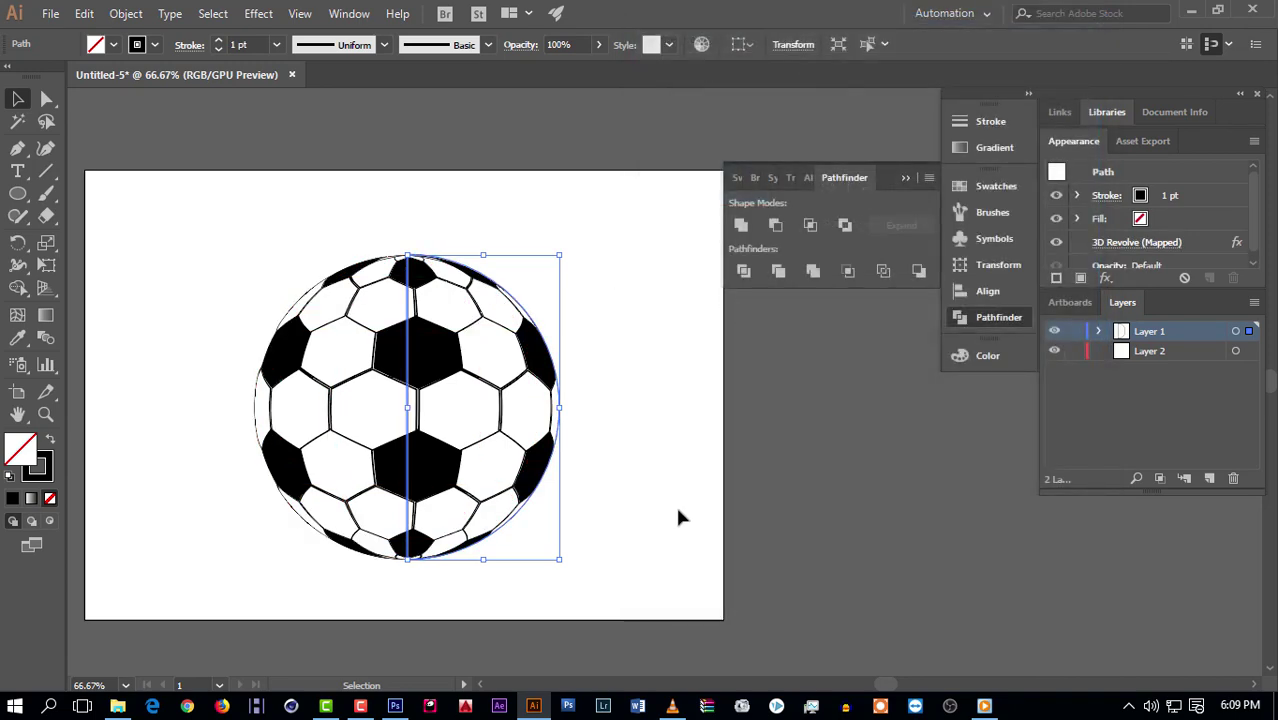
left_click(527, 205)
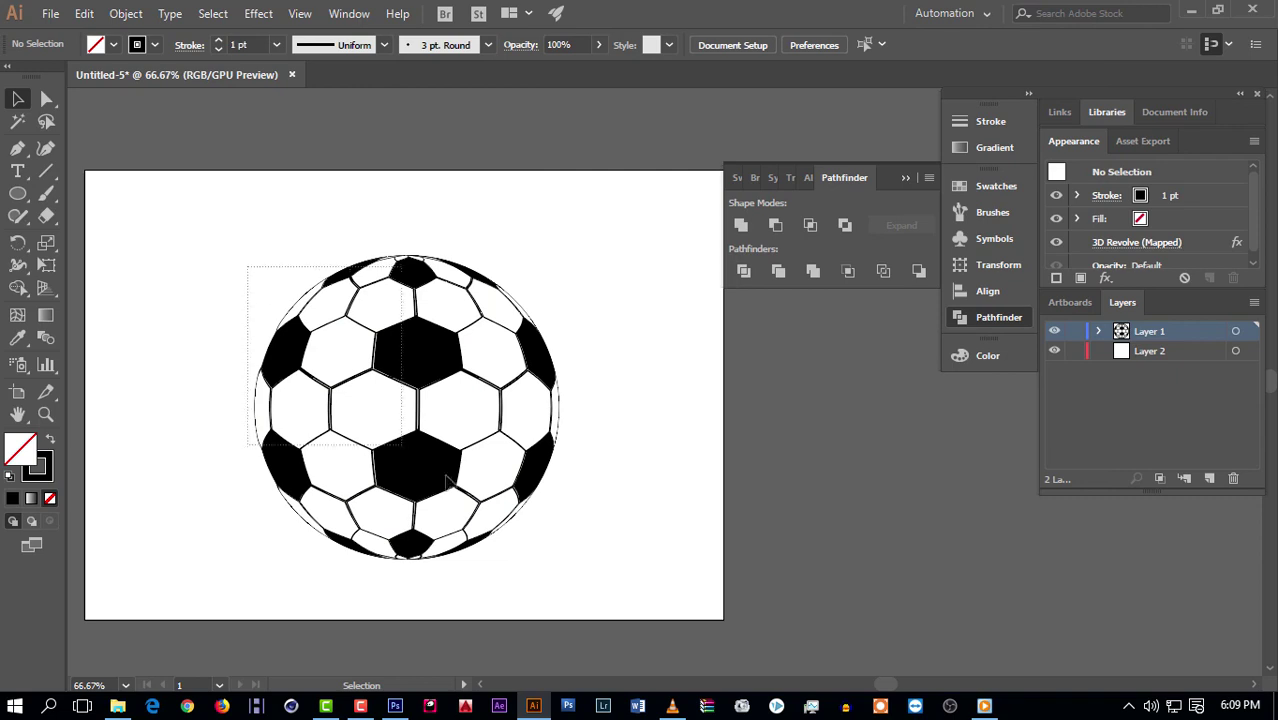
left_click(549, 539)
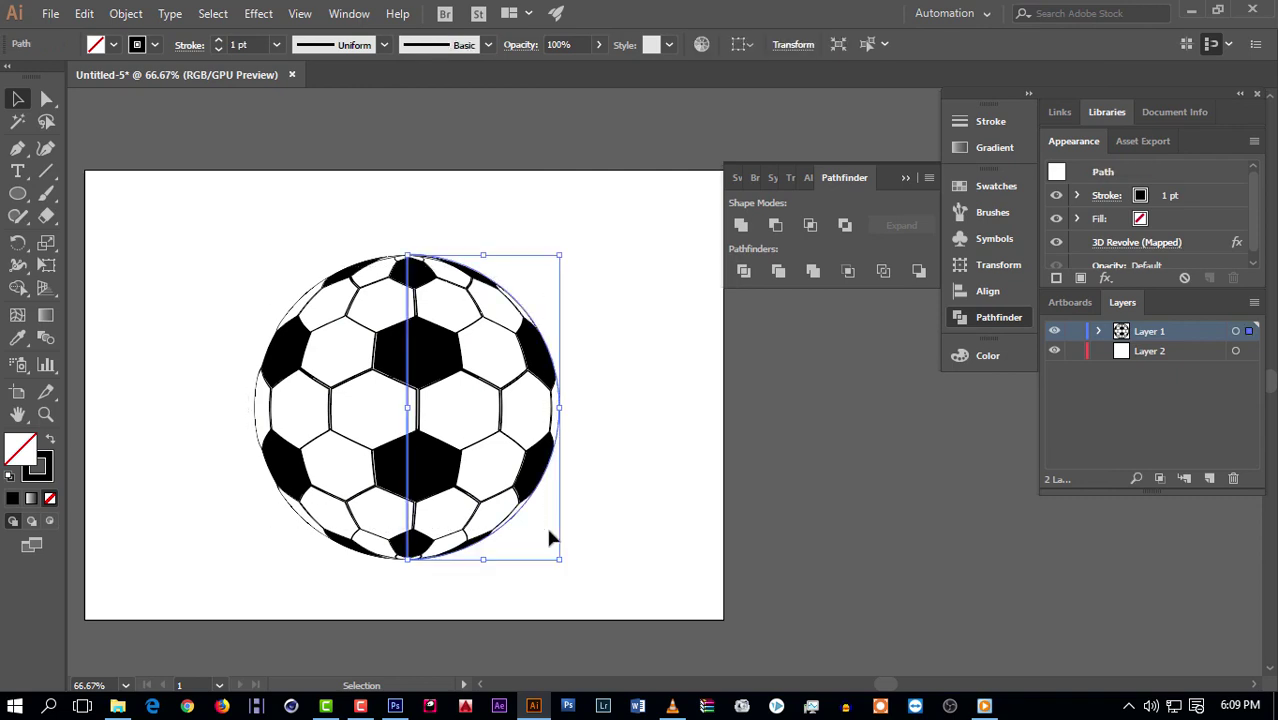
left_click(125, 13)
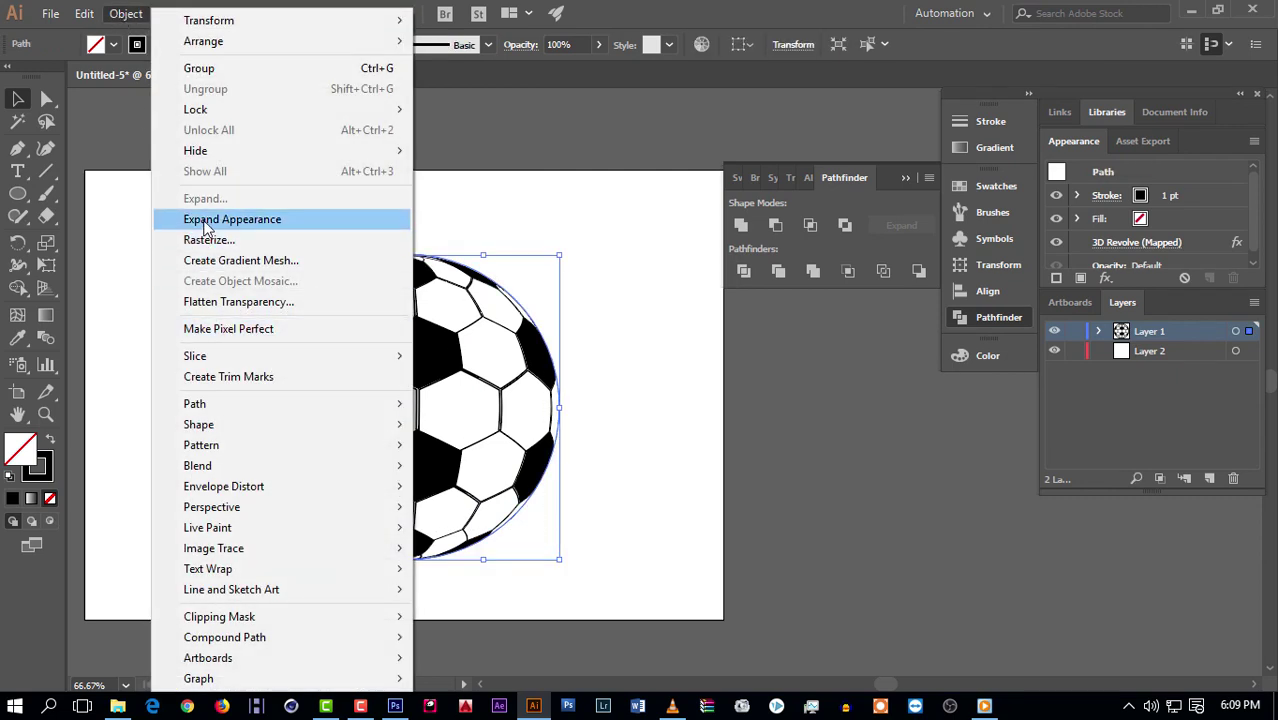
left_click(206, 221)
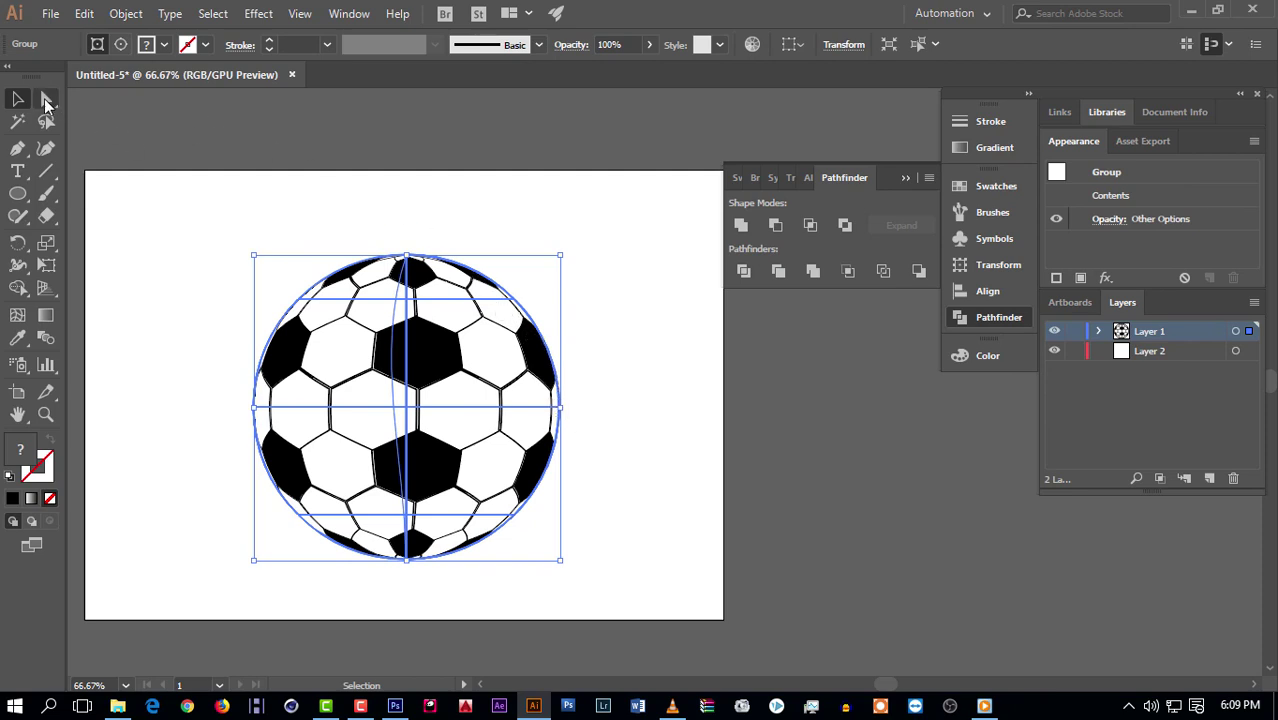
Step: With Direct Selection, expand Layer 1 and its group in the Layers panel
left_click(47, 99)
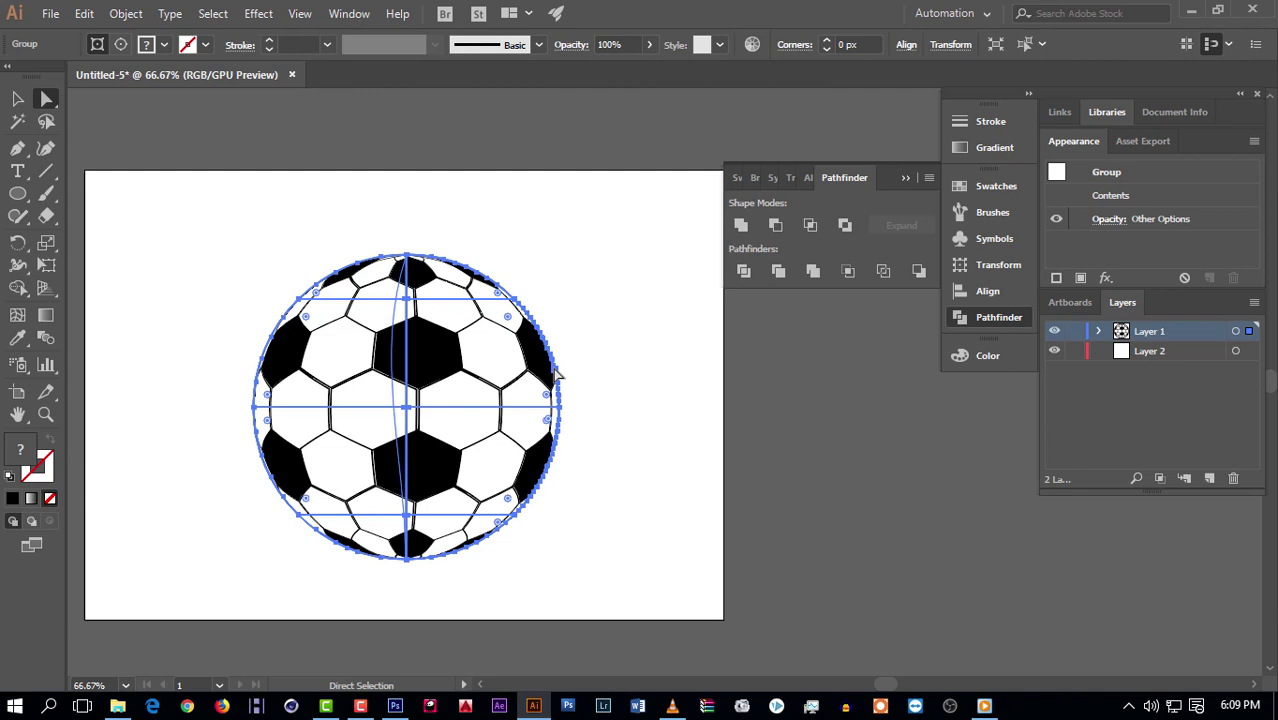
left_click_drag(557, 376, 557, 373)
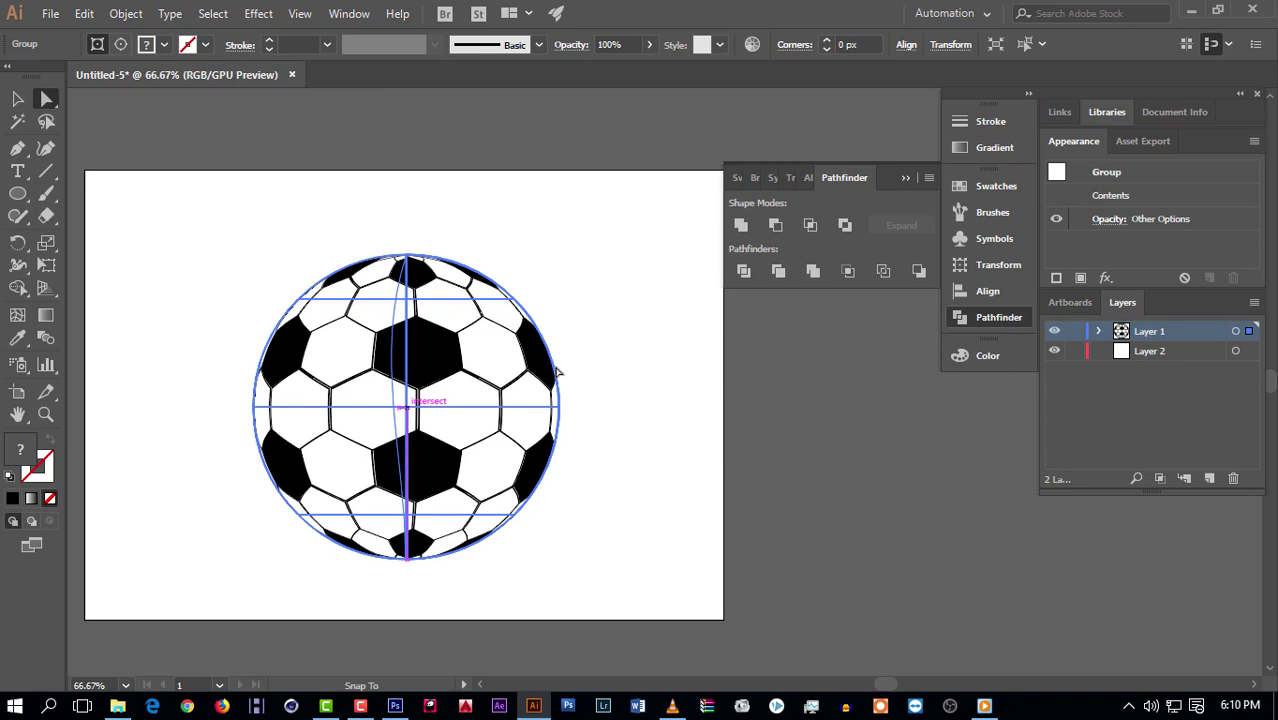
left_click_drag(557, 372, 557, 372)
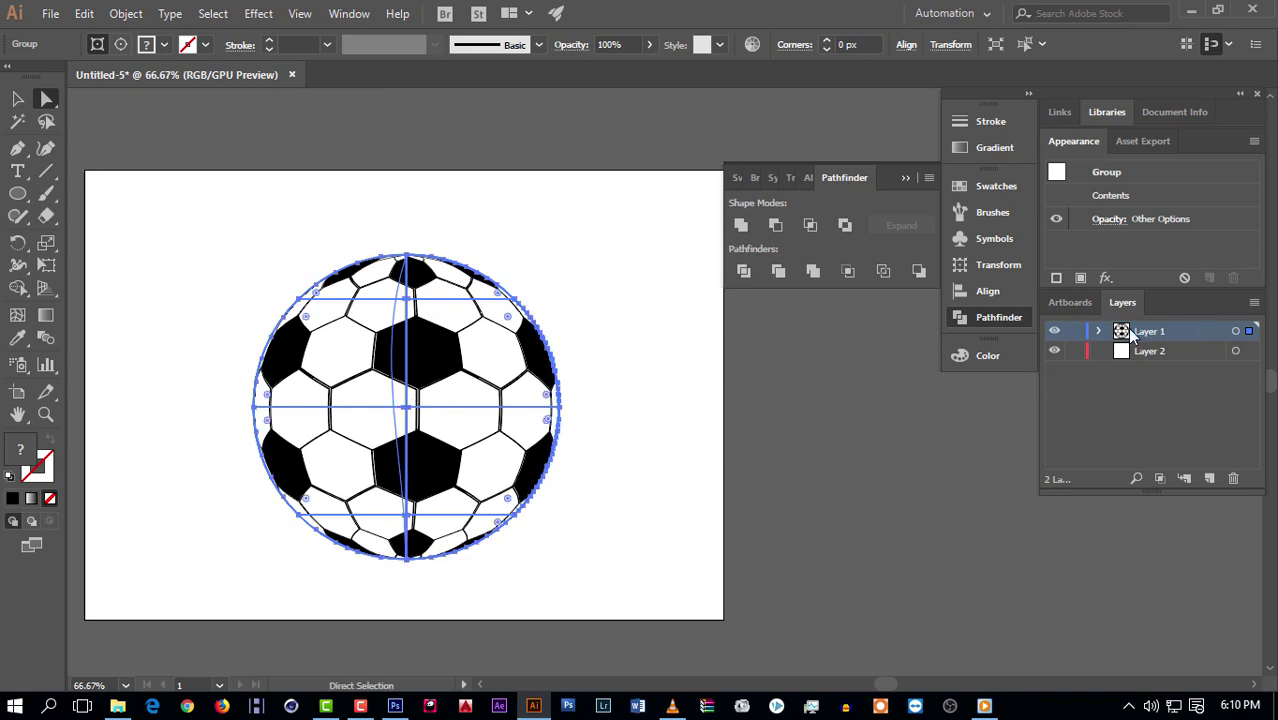
left_click(1099, 331)
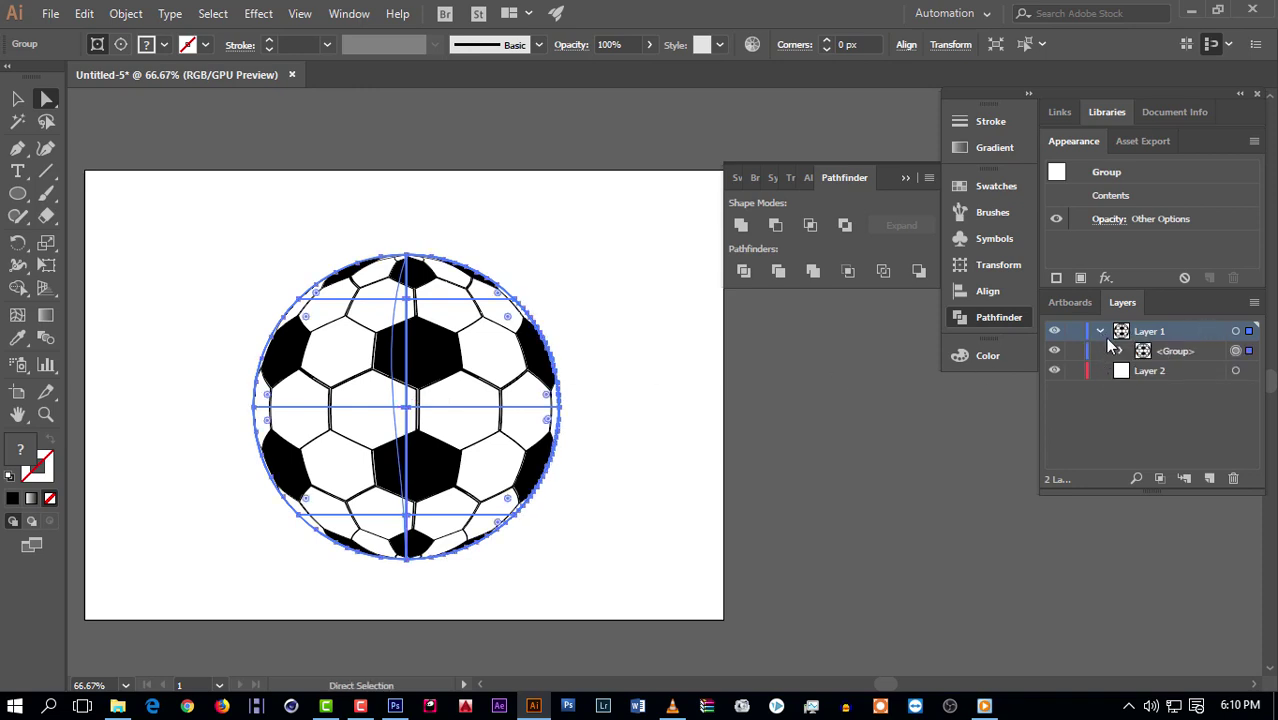
left_click(1121, 352)
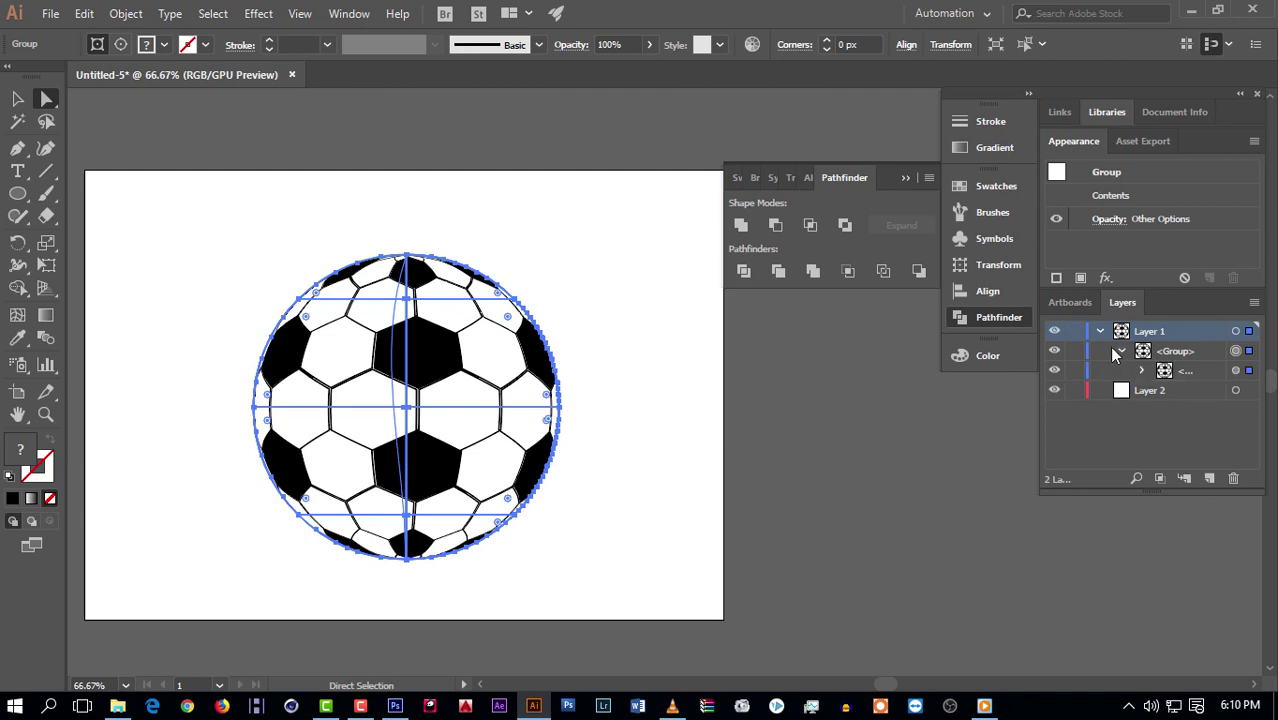
left_click(1053, 351)
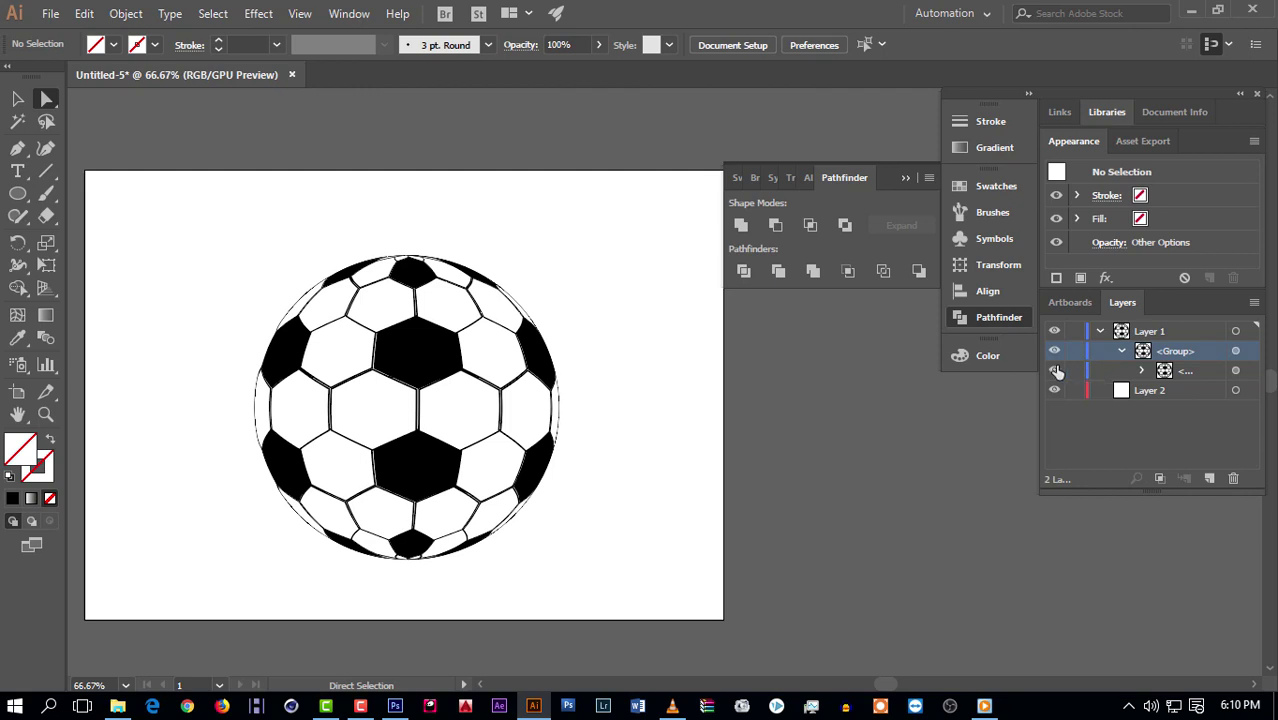
left_click(1054, 370)
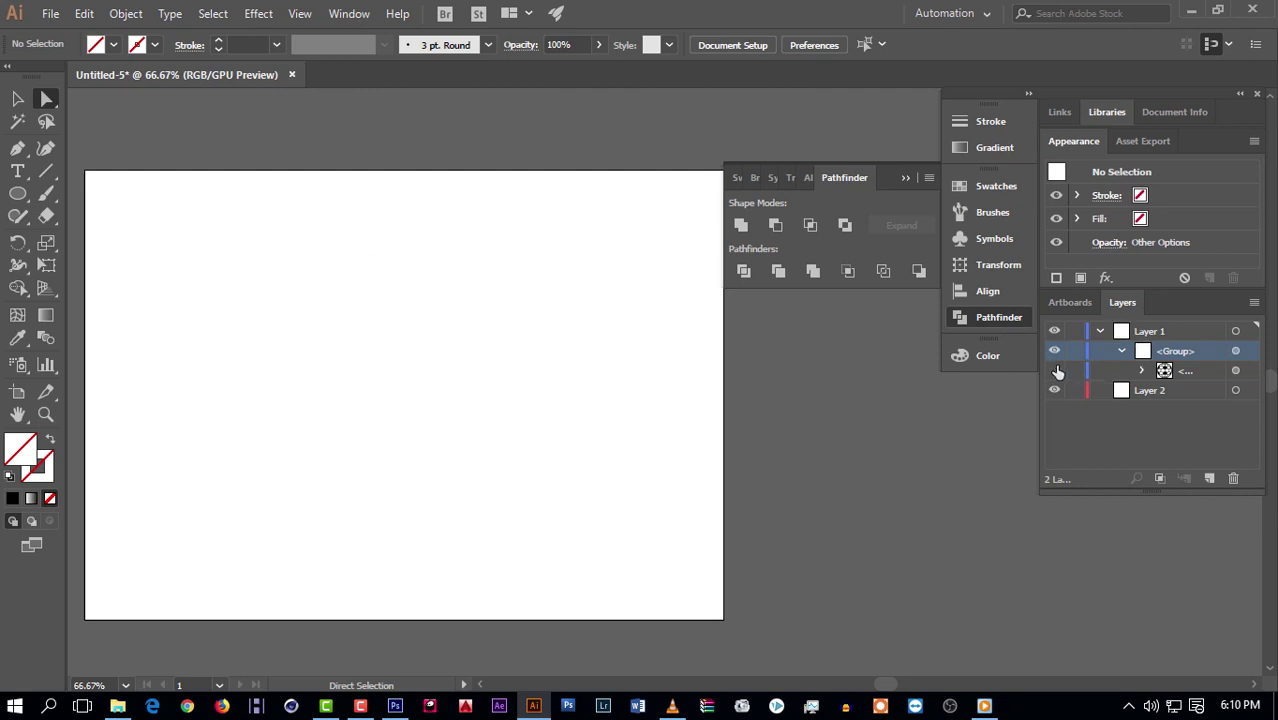
Step: Expand the nested group and make its lowest sublayer visible
left_click(1144, 369)
scroll(1168, 440, "down", 3)
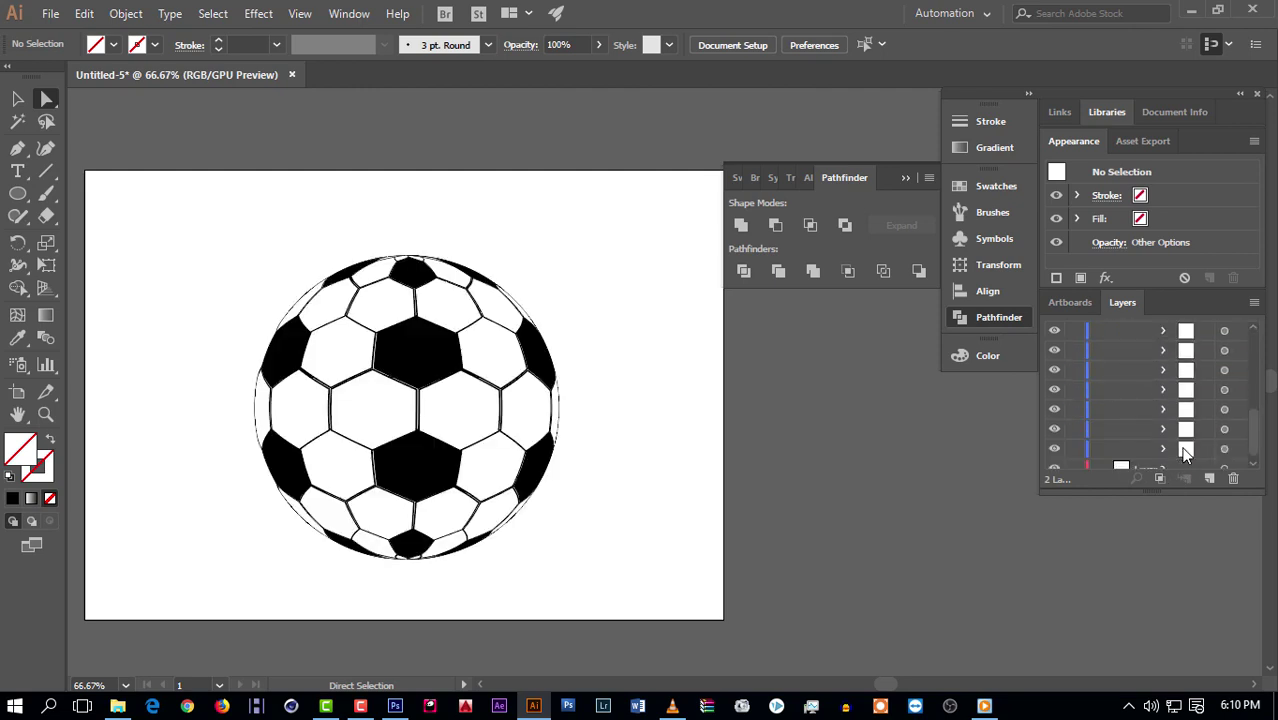
scroll(1200, 455, "down", 1)
left_click(1186, 442)
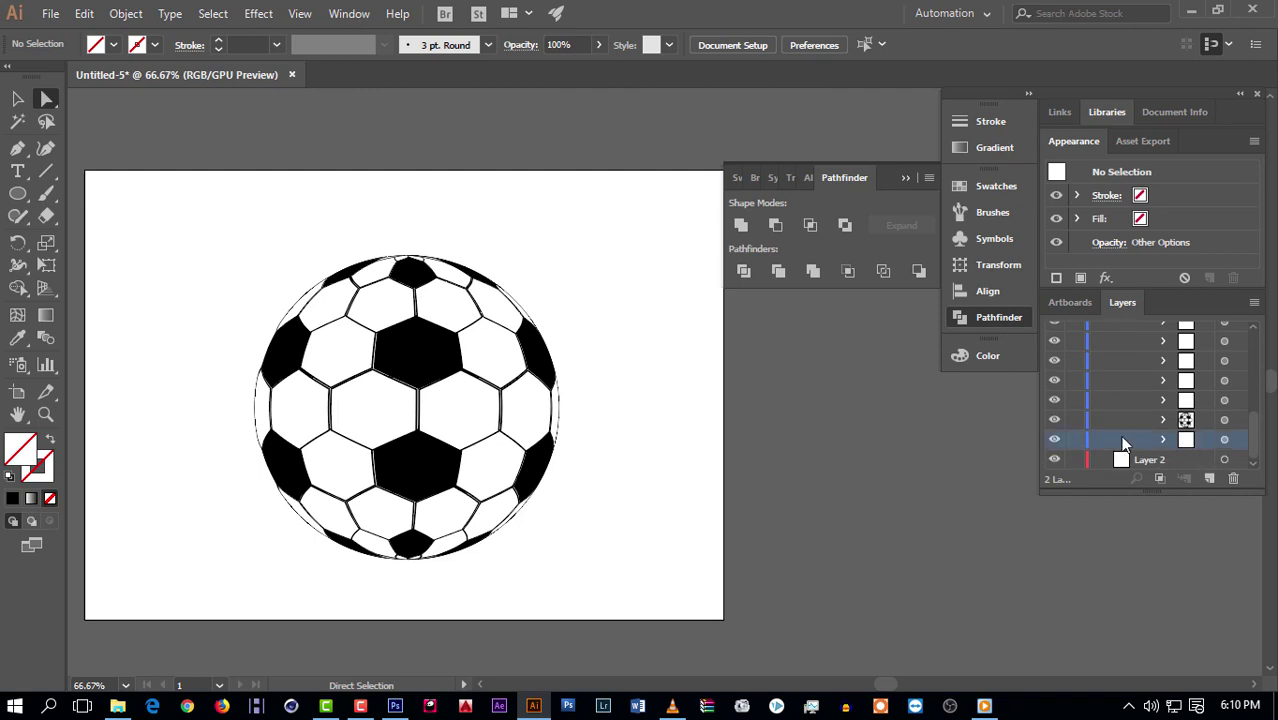
left_click(1055, 440)
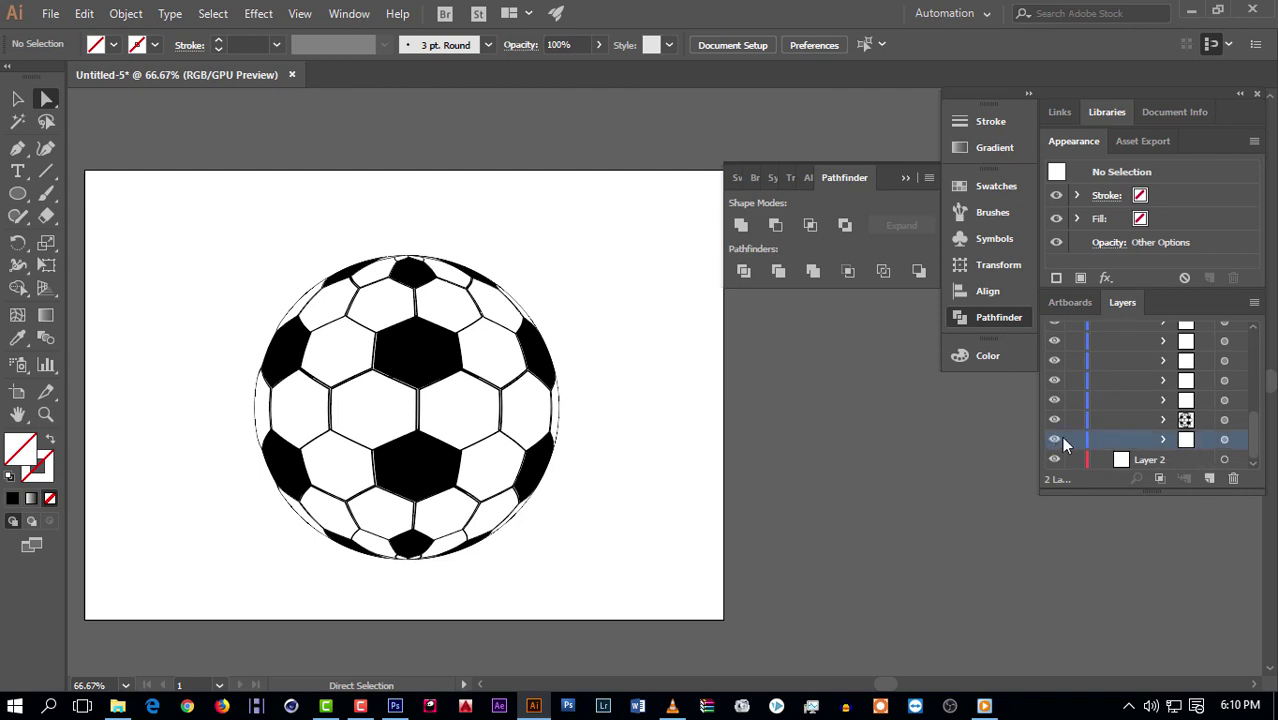
Step: Target the ball's clip group, move it up the layer stack, then deselect
left_click(1223, 440)
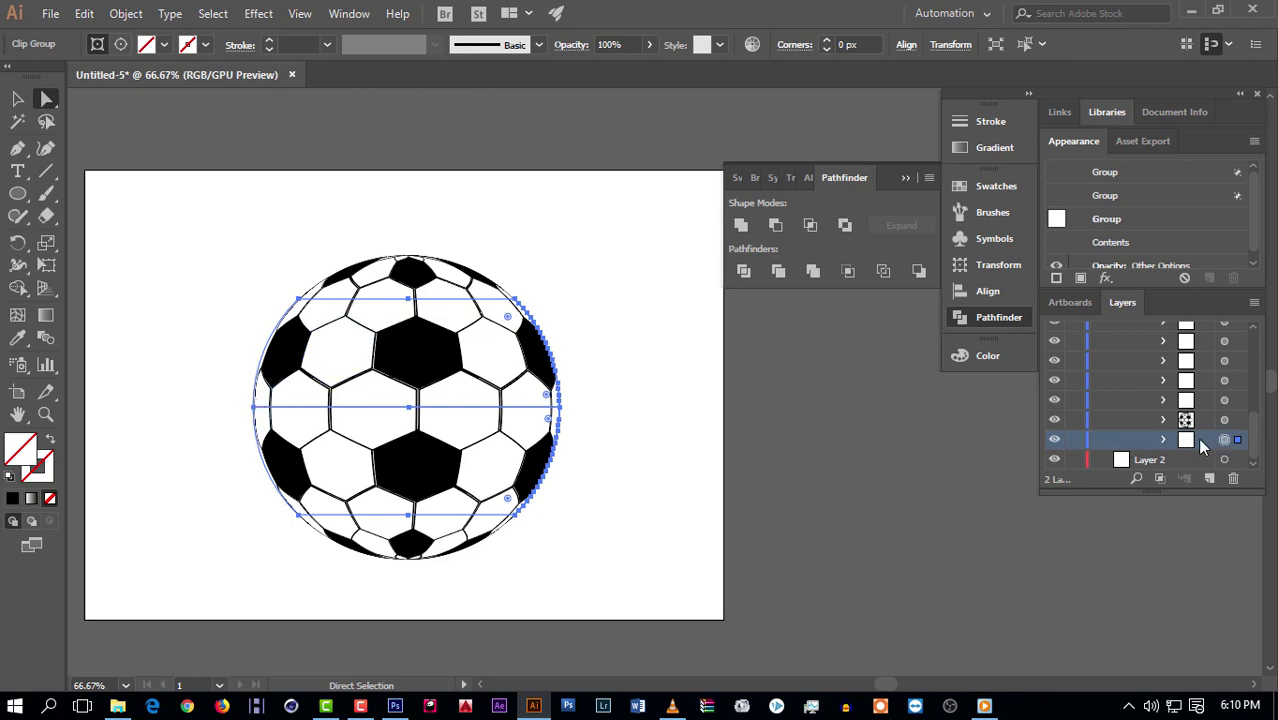
left_click_drag(1190, 447, 1183, 333)
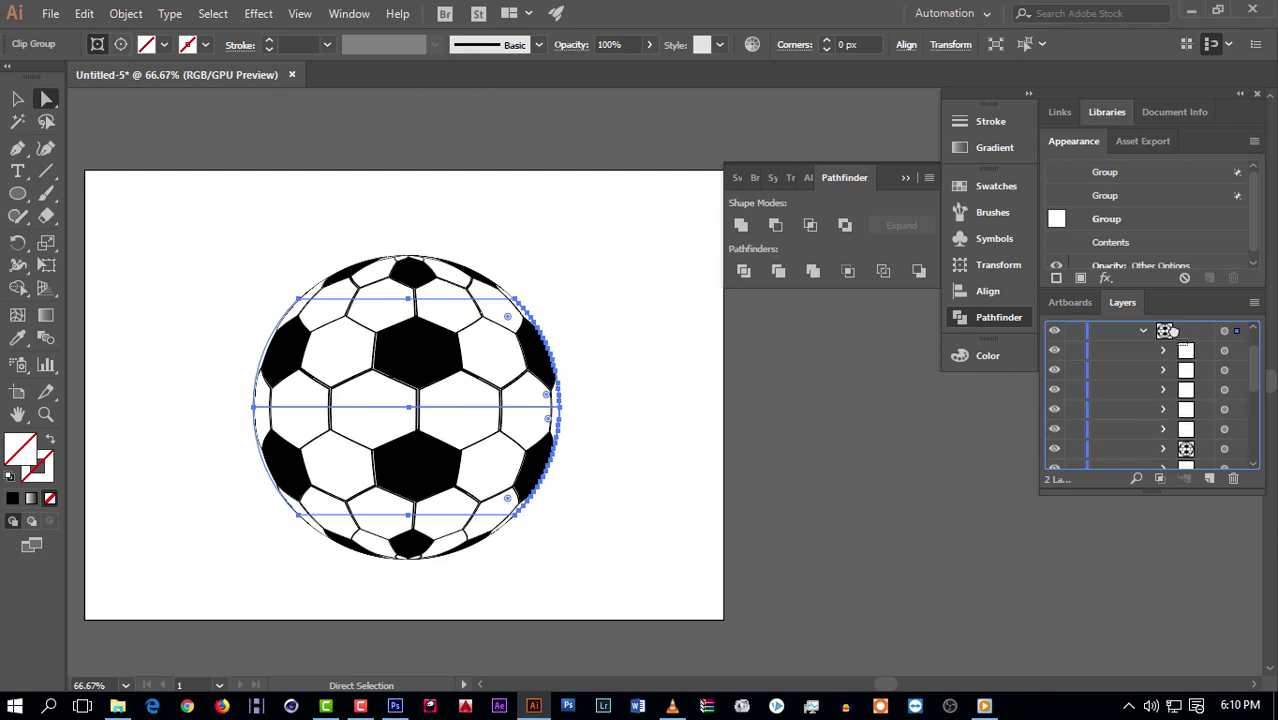
left_click_drag(1183, 333, 1167, 369)
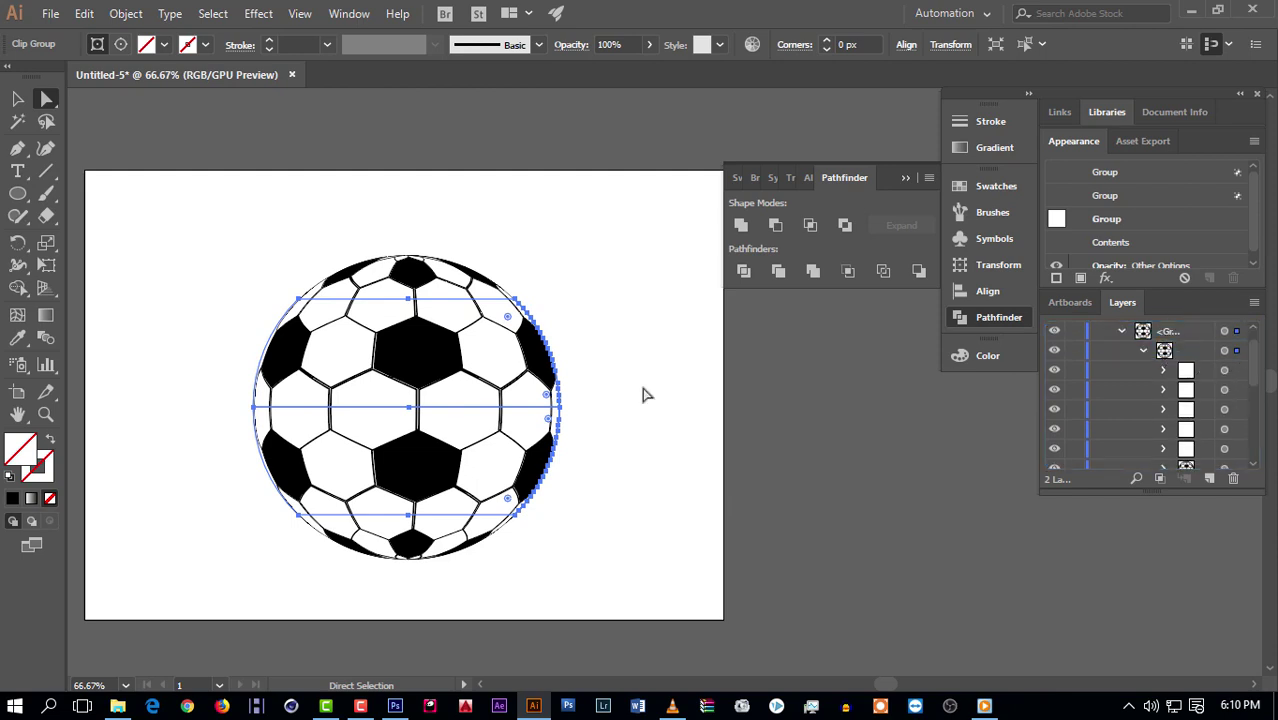
left_click(560, 249)
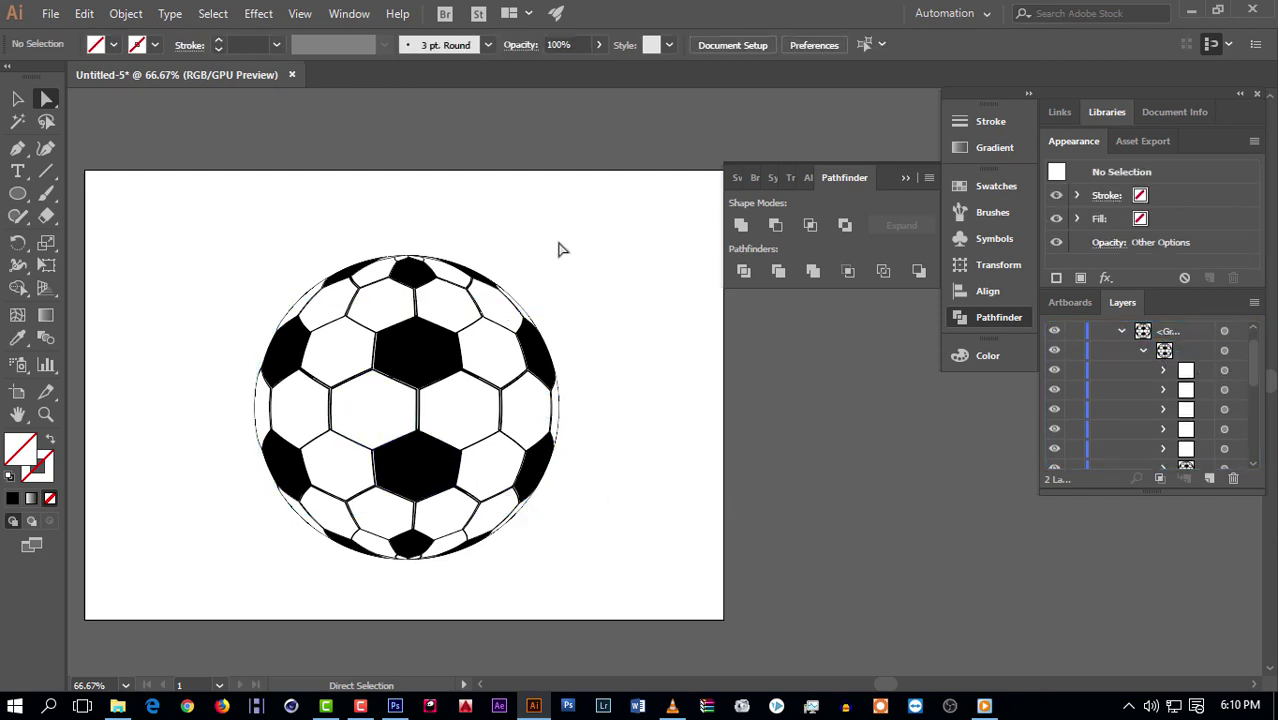
Step: Inspect the ball's edge paths with Direct Selection, then make Layer 2 visible again
left_click(560, 408)
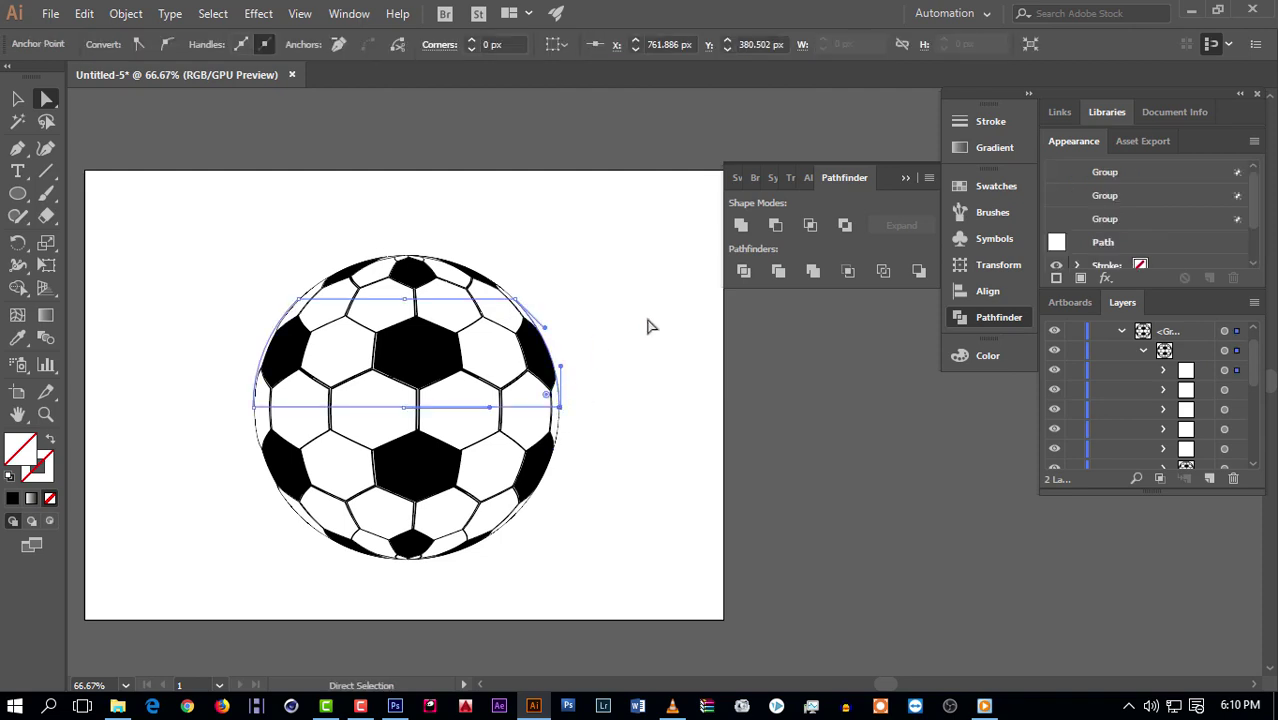
left_click(565, 440)
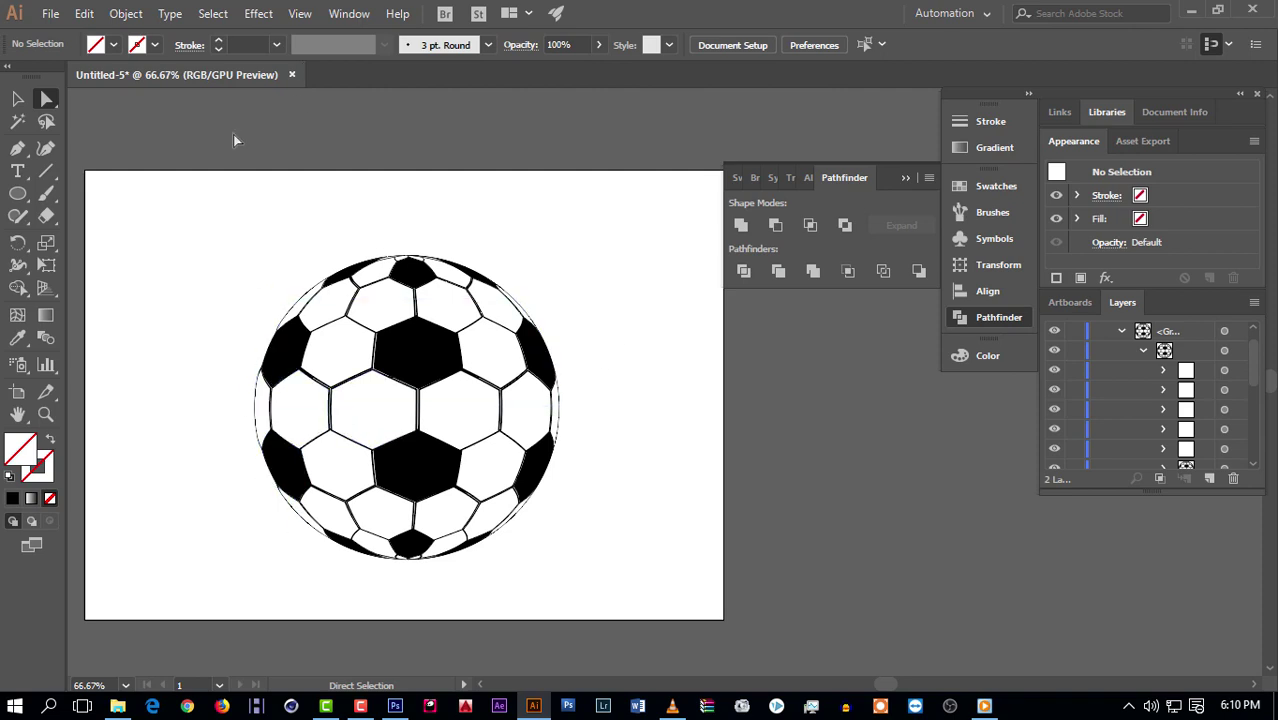
left_click_drag(229, 237, 587, 565)
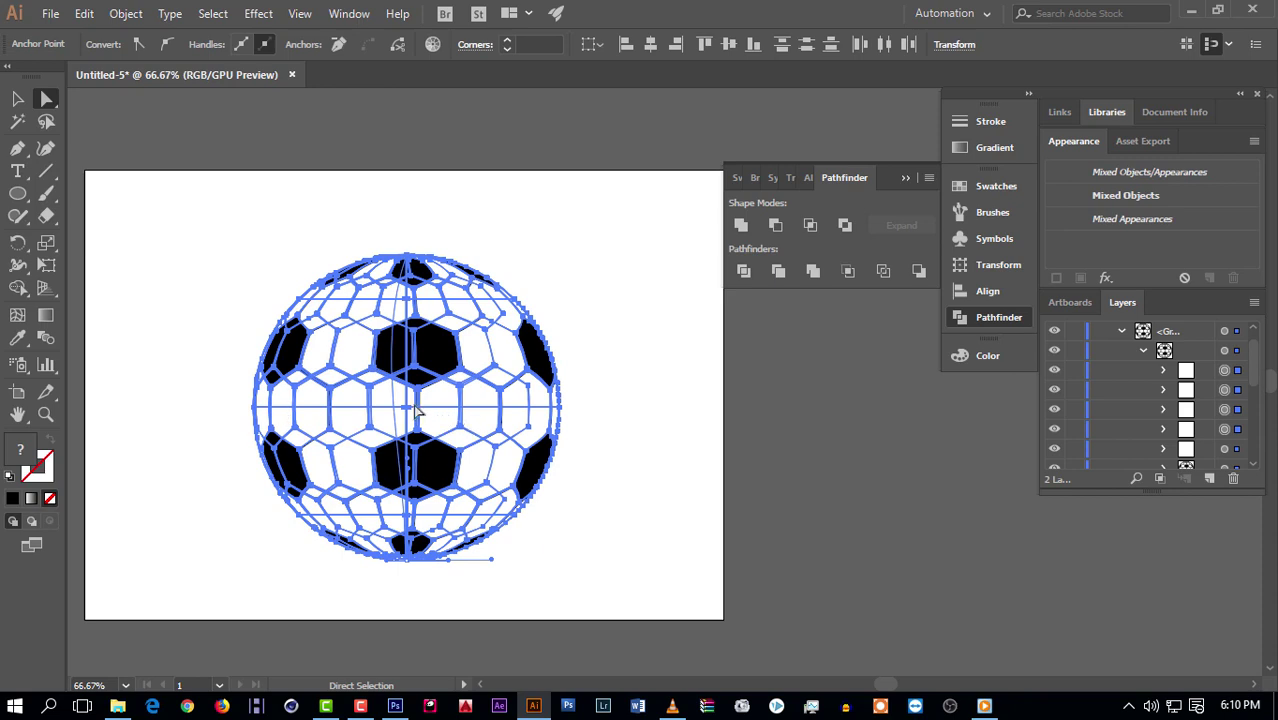
left_click(664, 540)
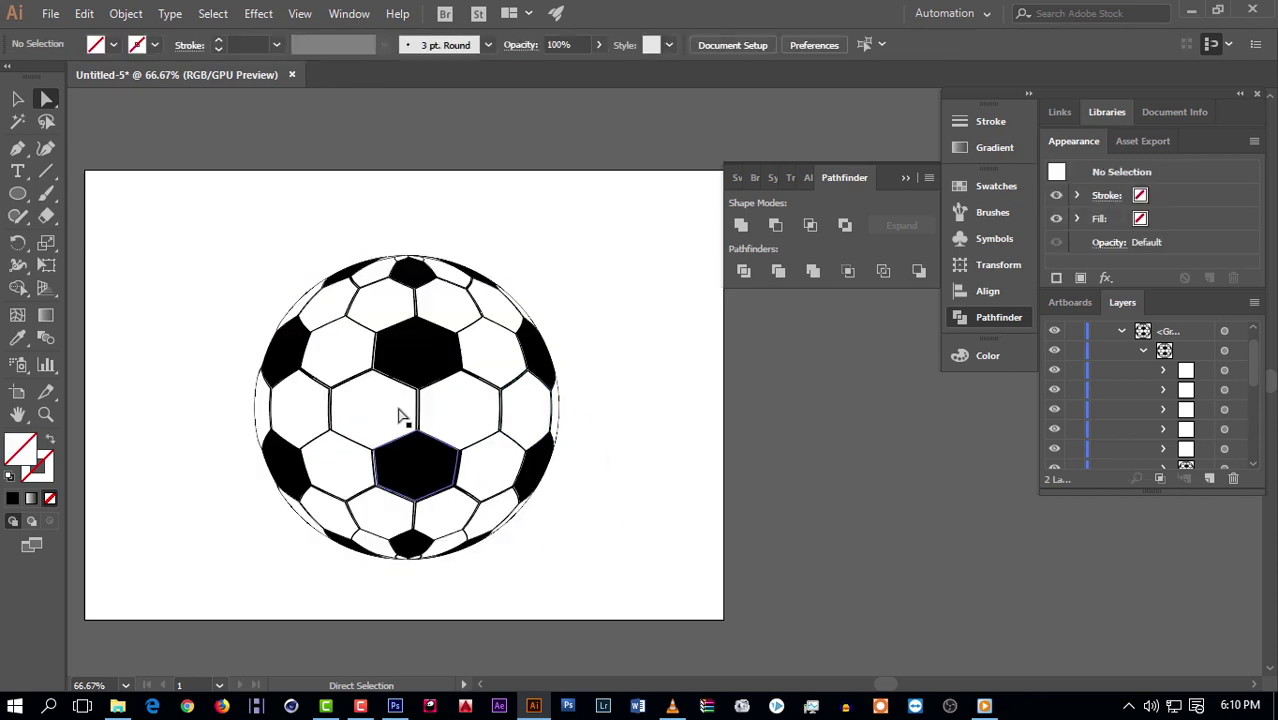
left_click(255, 407)
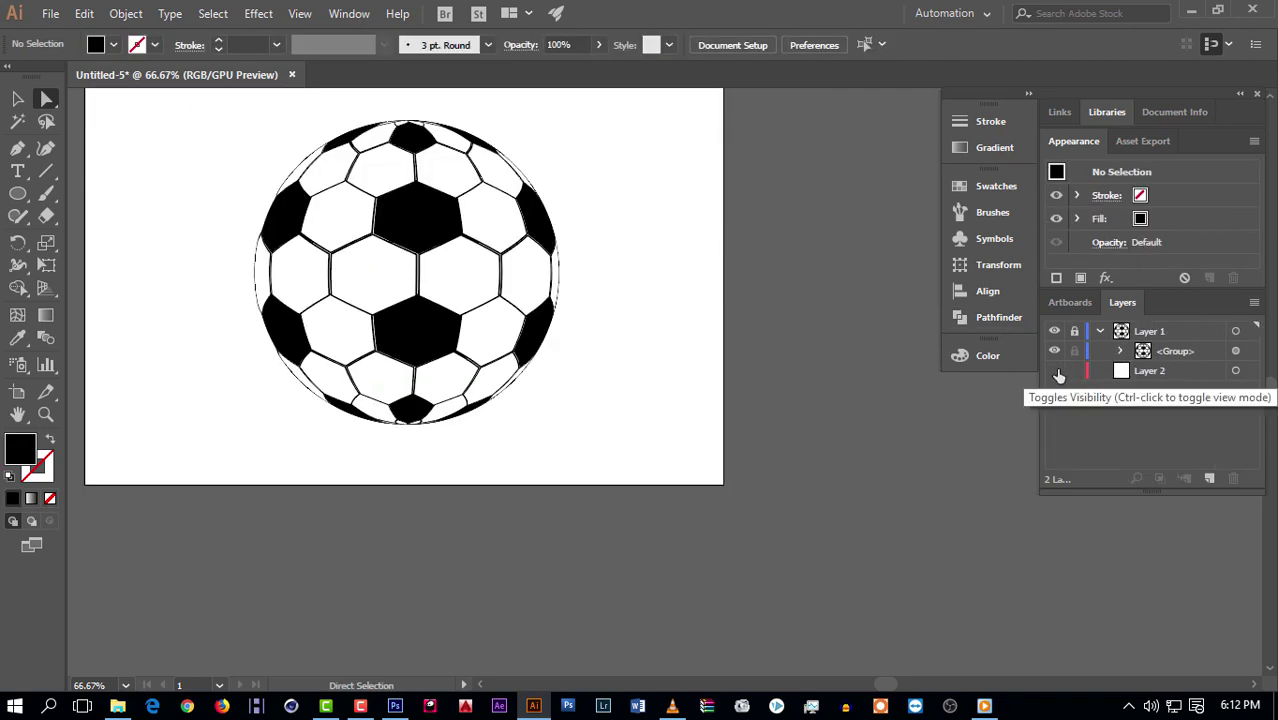
left_click(1056, 371)
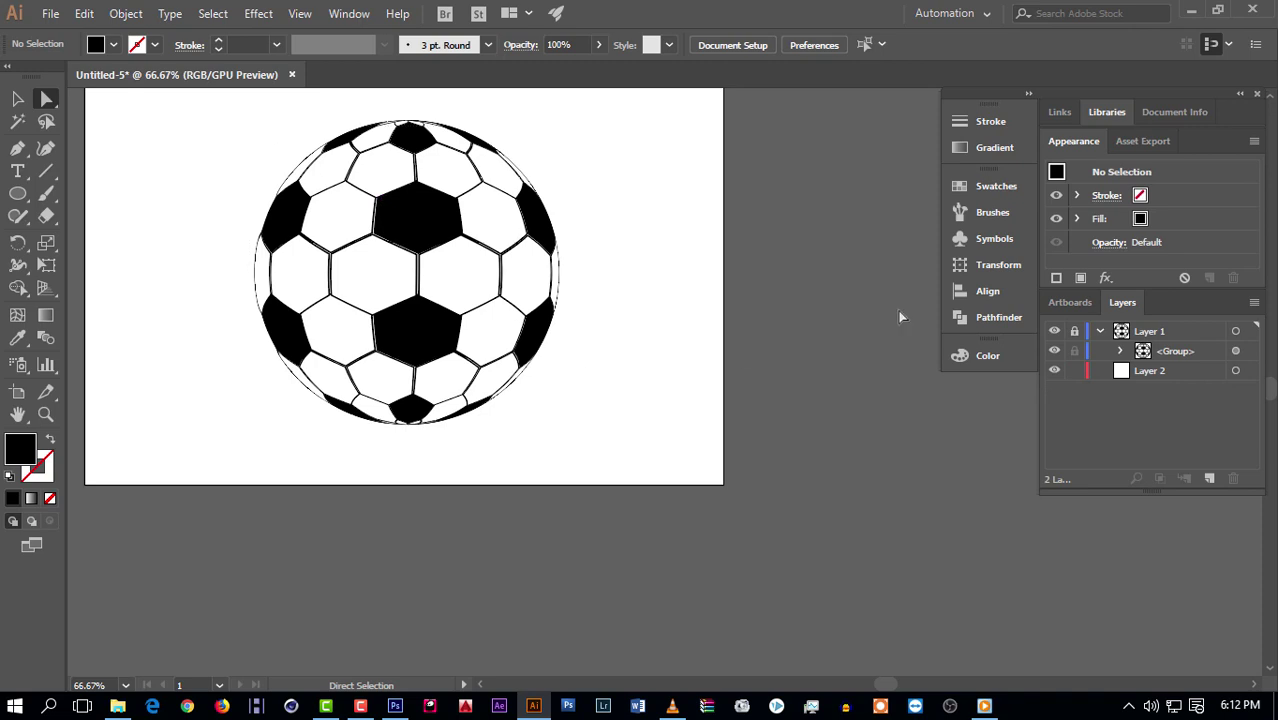
Step: Zoom in to 150% on the soccer ball
scroll(745, 361, "up", 2)
key("ctrl")
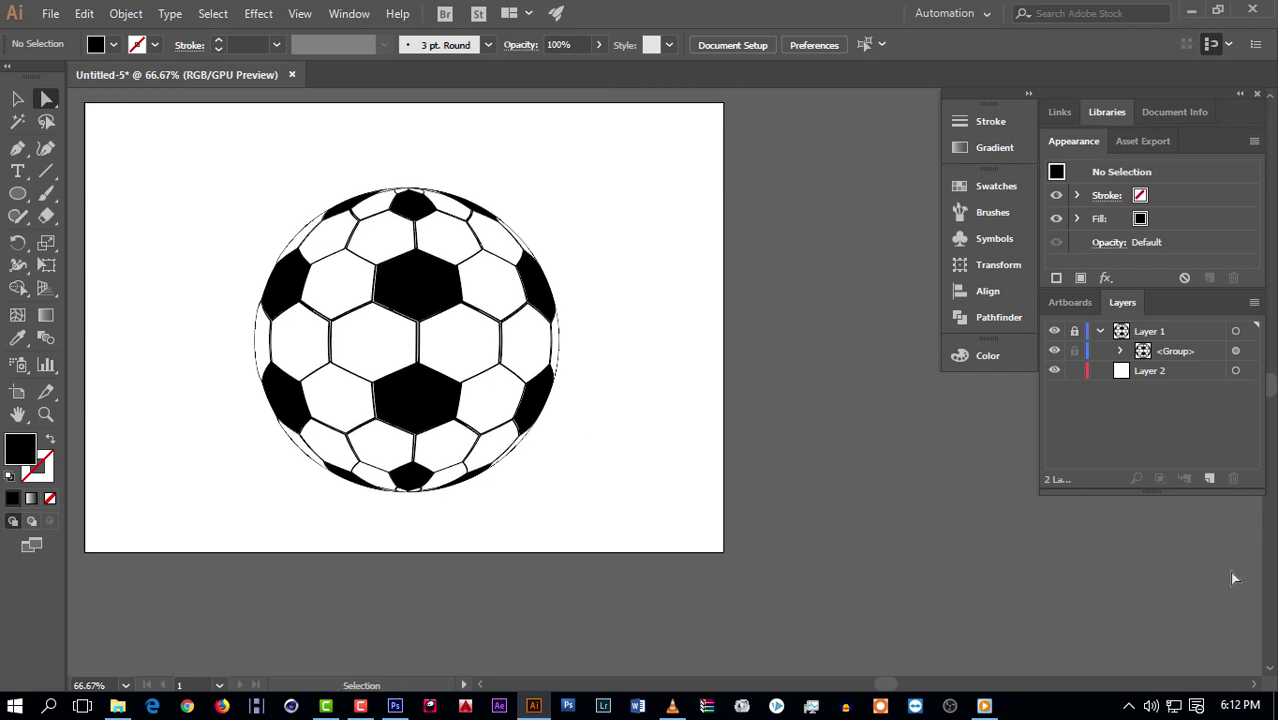
key("ctrl+plus")
key("ctrl+plus")
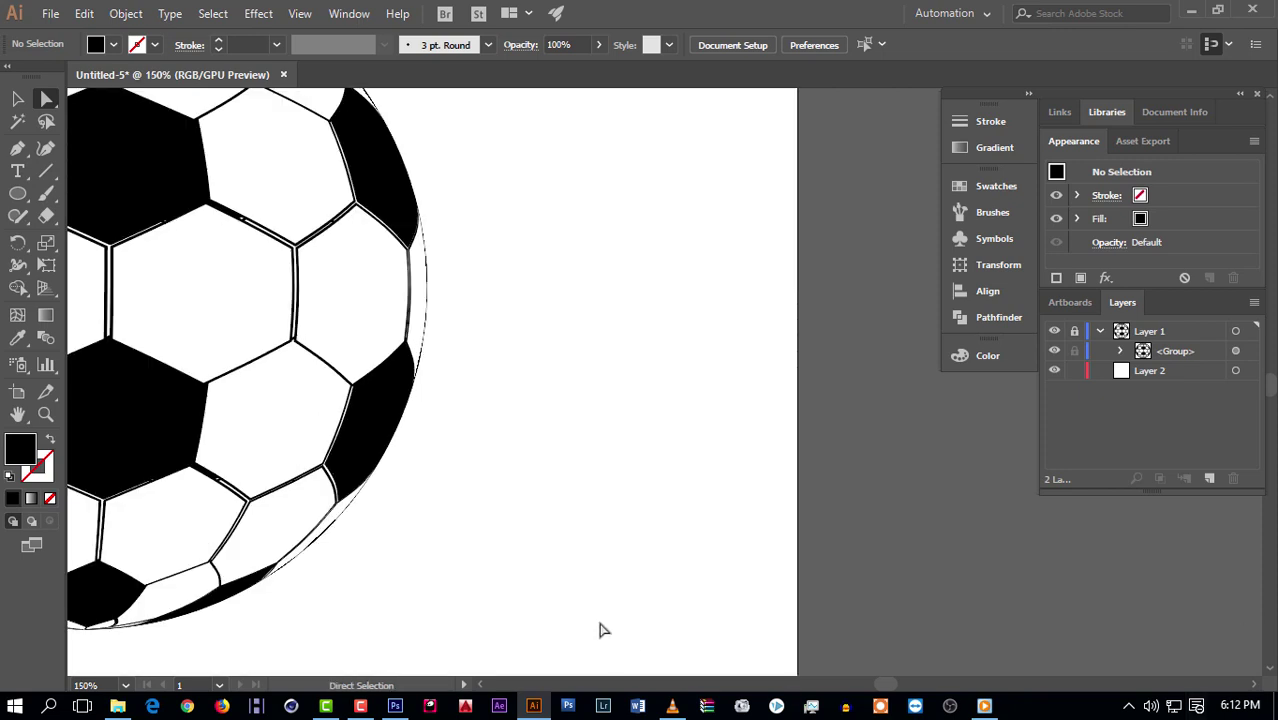
scroll(604, 620, "up", 1)
scroll(604, 618, "up", 2)
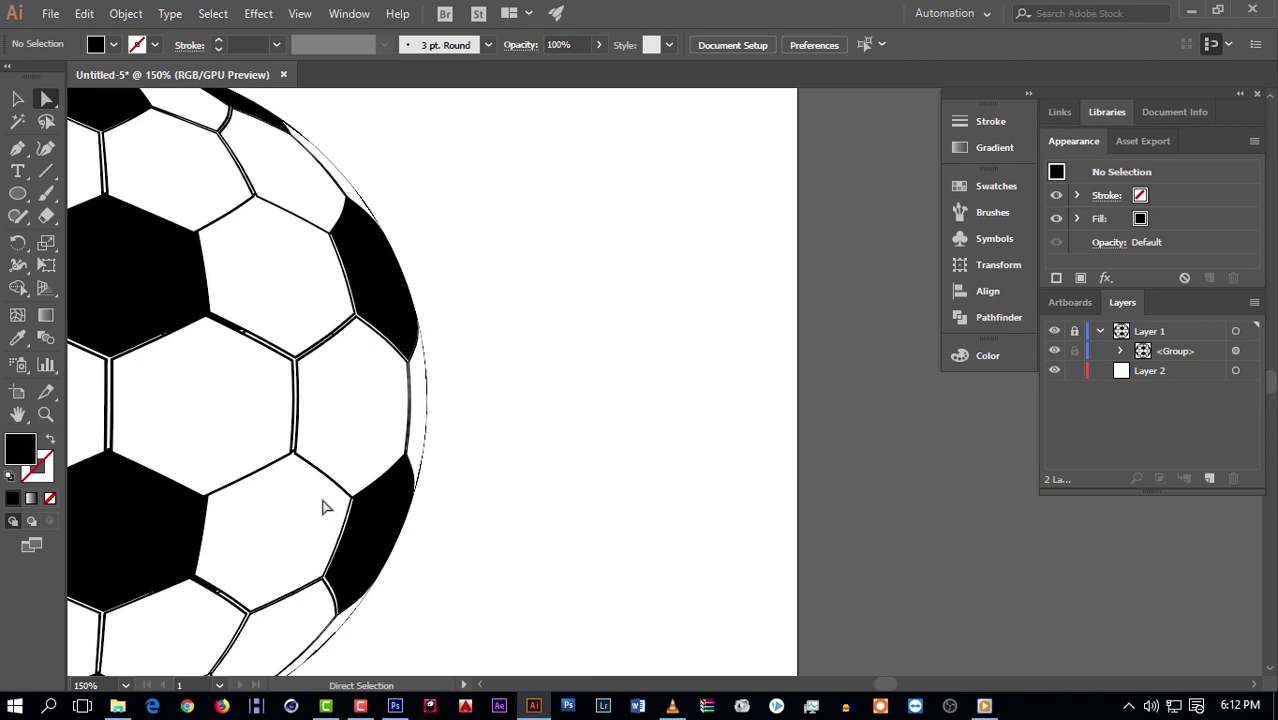
Step: Pan and scroll around the ball to inspect its outer edge
key("alt")
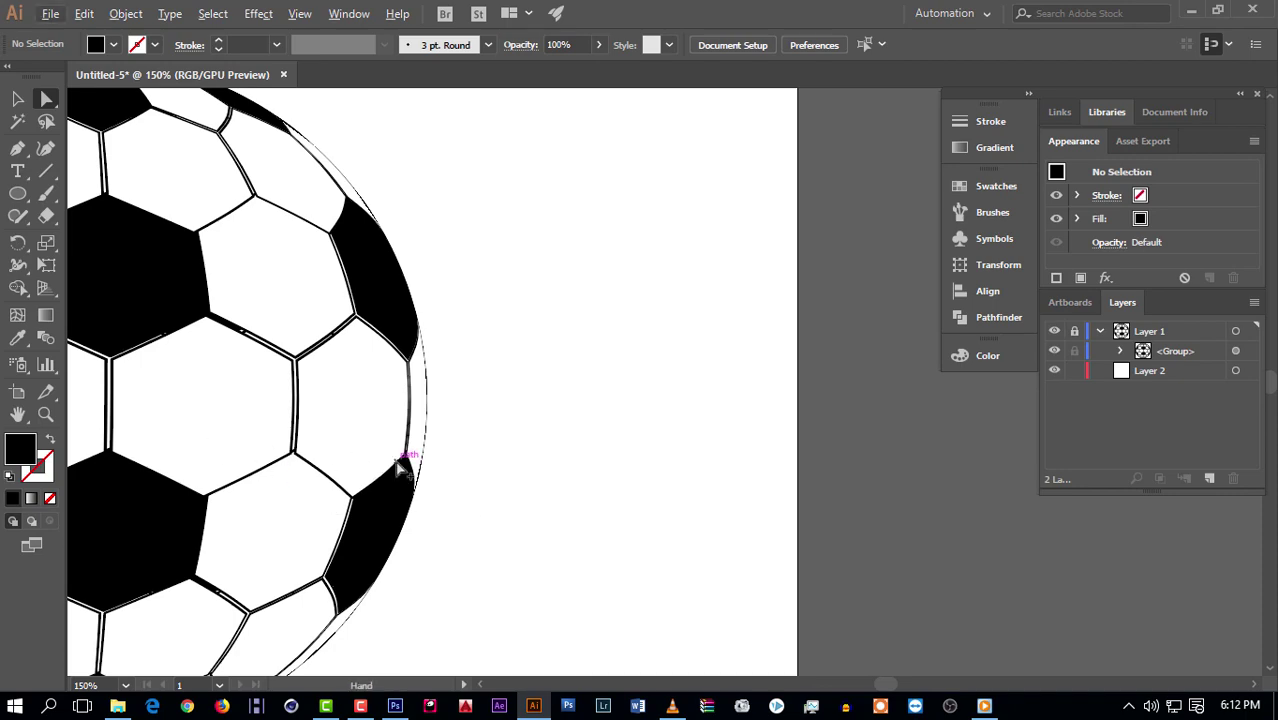
left_click_drag(352, 433, 856, 342)
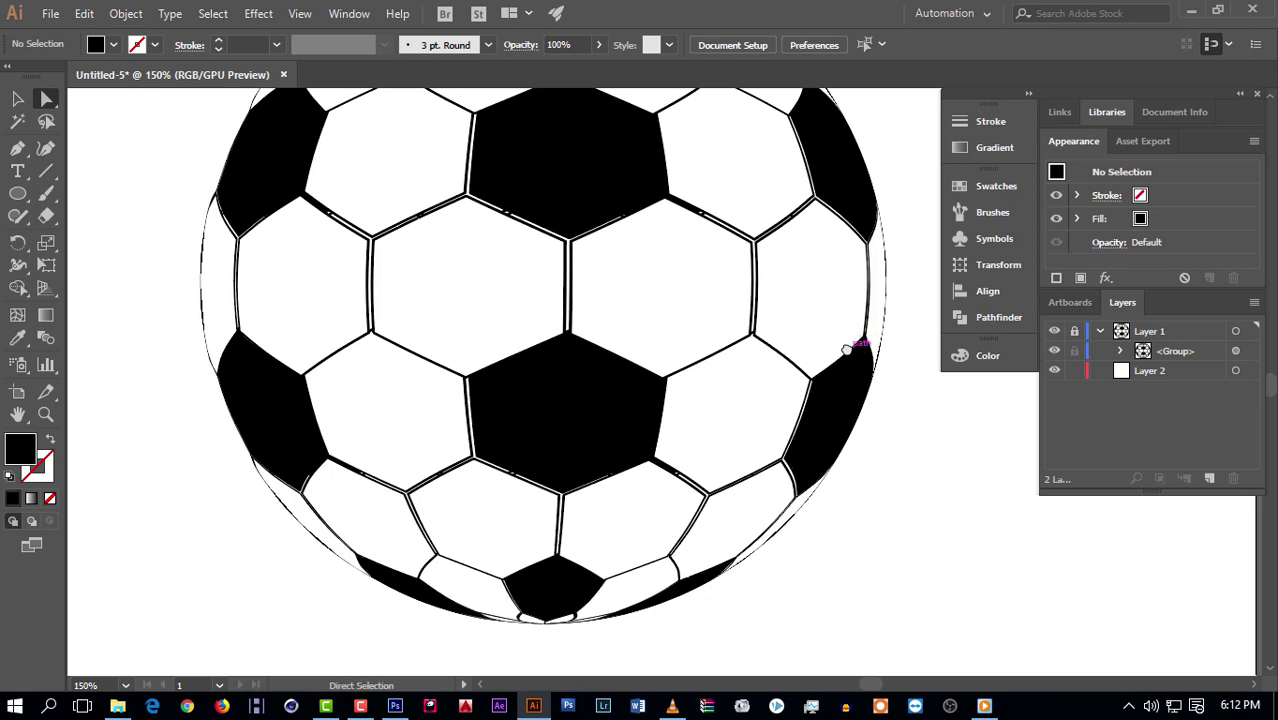
scroll(818, 521, "down", 2)
scroll(806, 519, "down", 1)
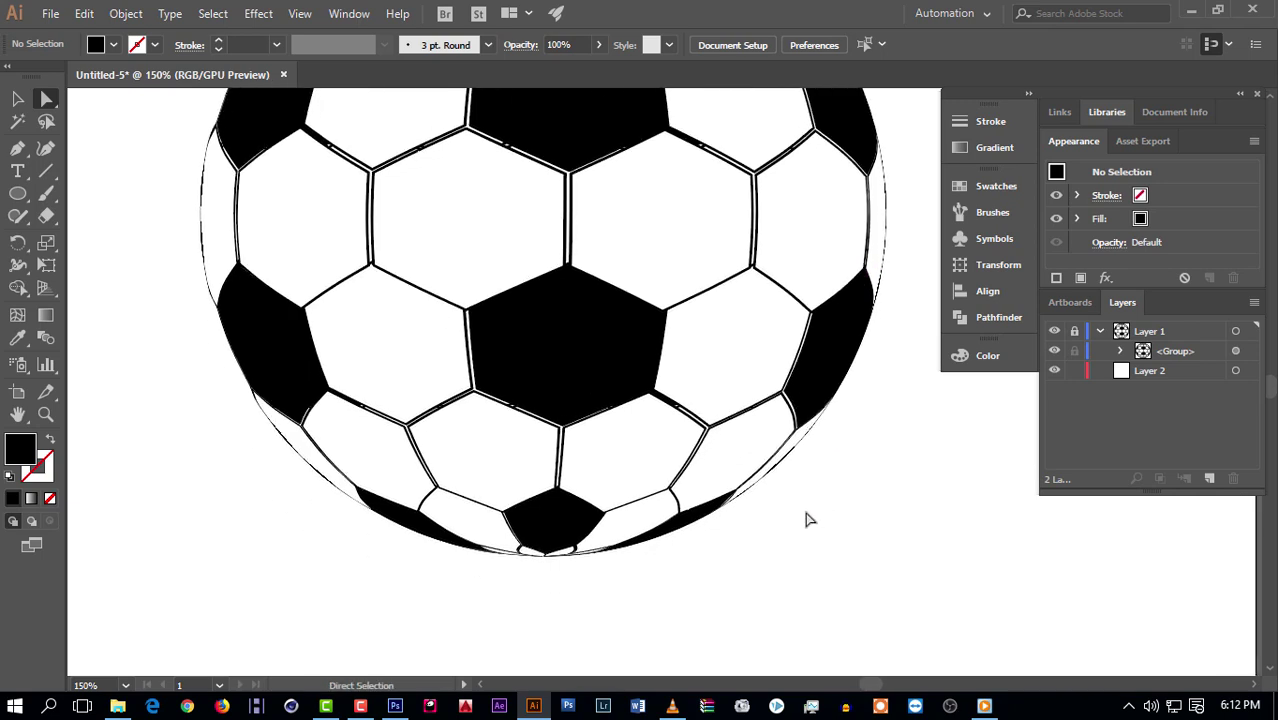
scroll(809, 513, "up", 3)
scroll(809, 513, "up", 1)
scroll(809, 513, "up", 1)
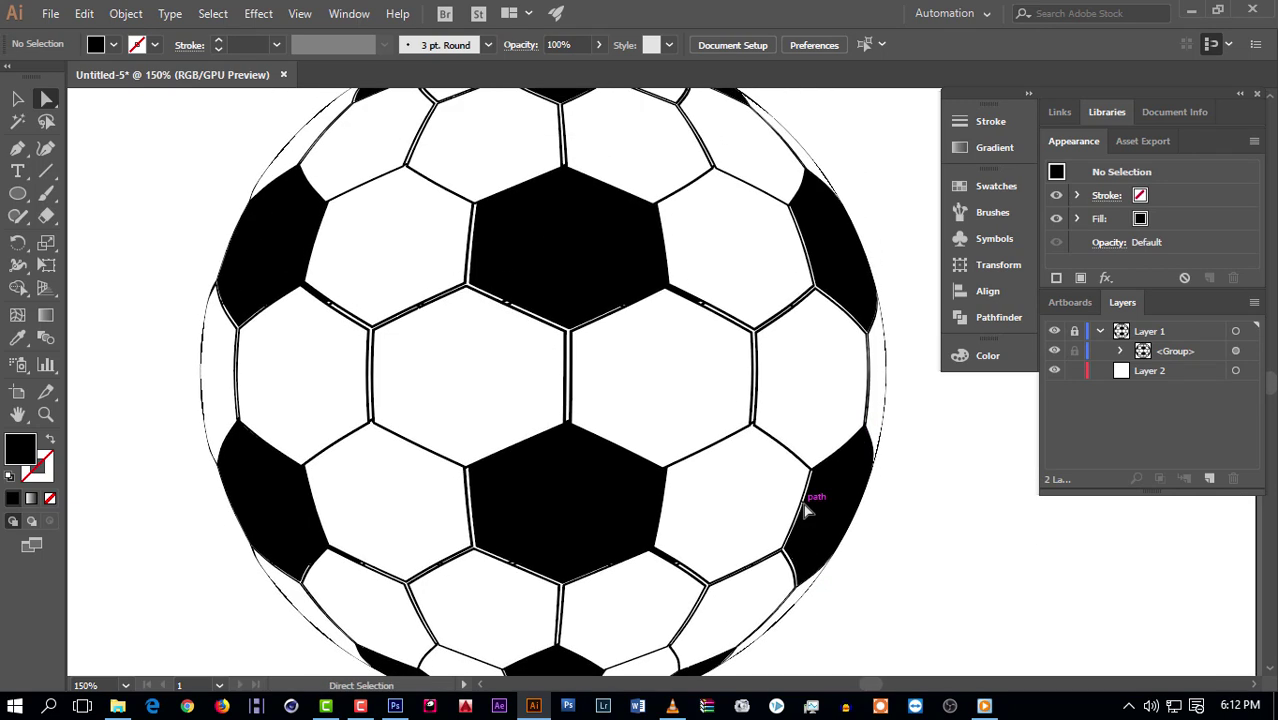